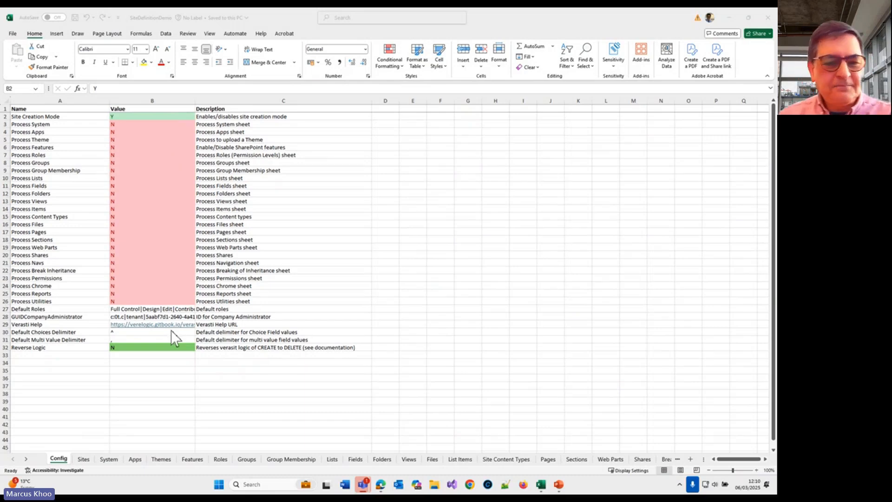
Step: On the Sites sheet, review rows 14 to 17 marked for processing, checking each site's type and the classic site's web template
click(84, 459)
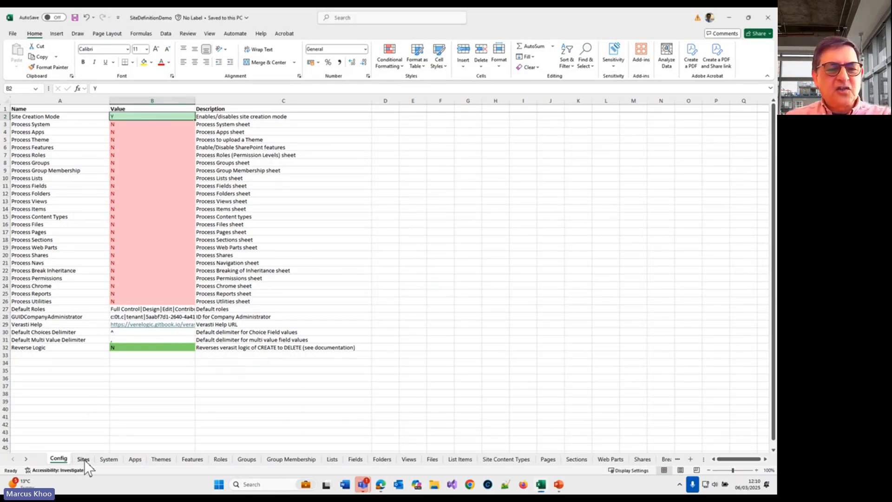
click(83, 459)
drag(24, 192, 312, 208)
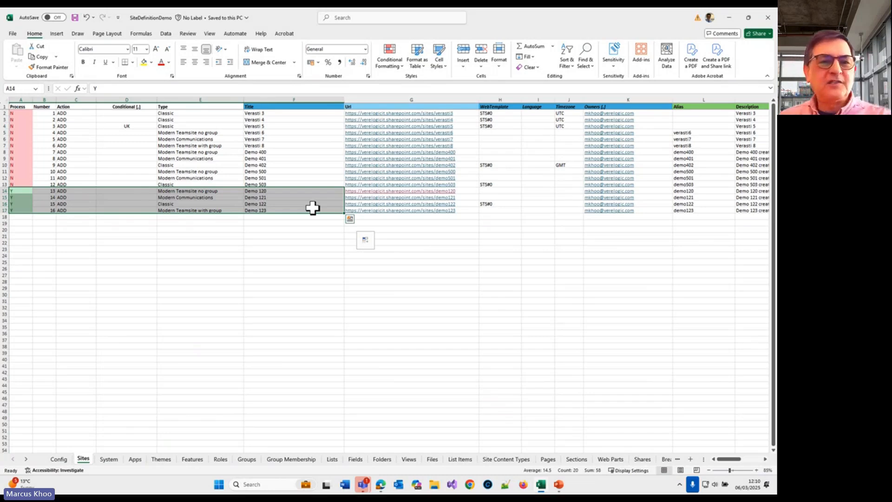
click(200, 191)
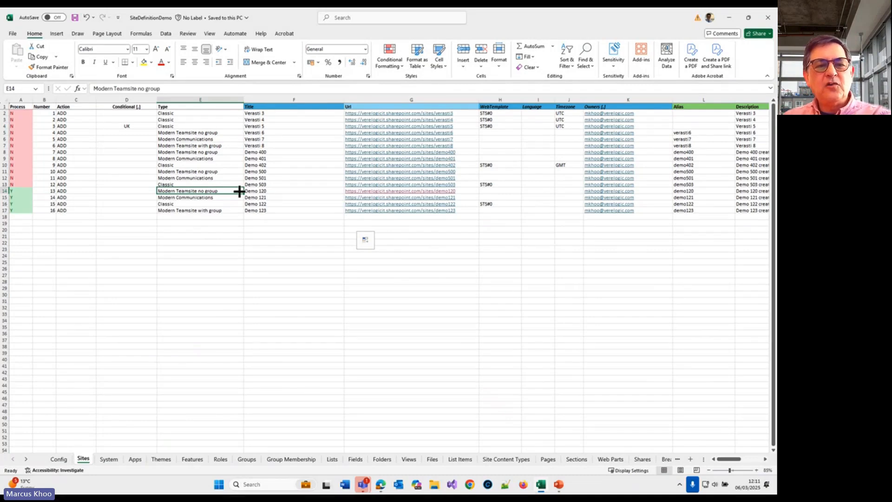
click(224, 198)
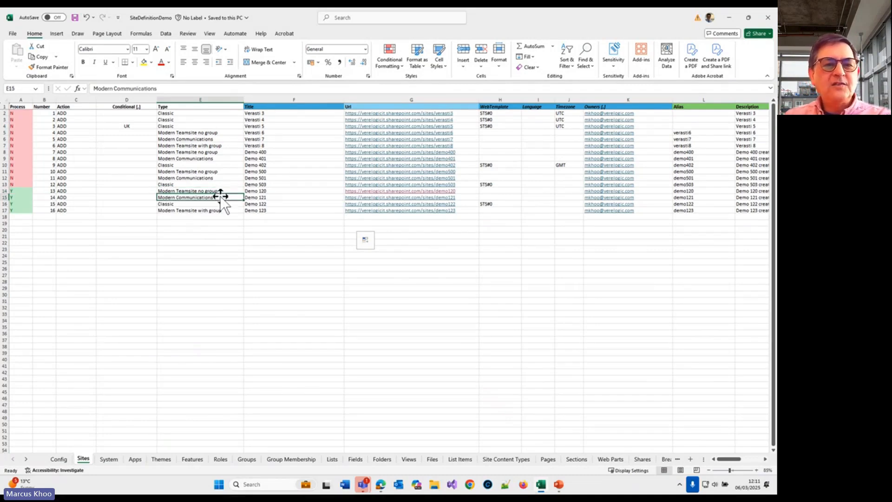
click(193, 204)
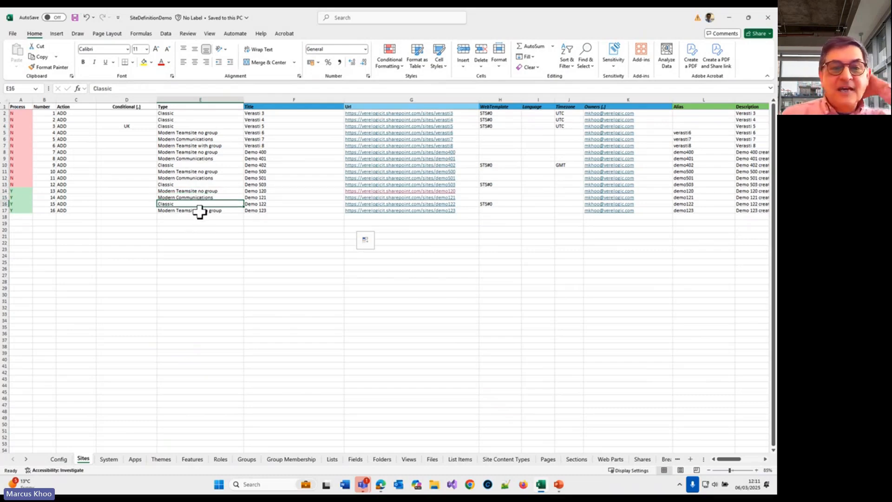
click(504, 205)
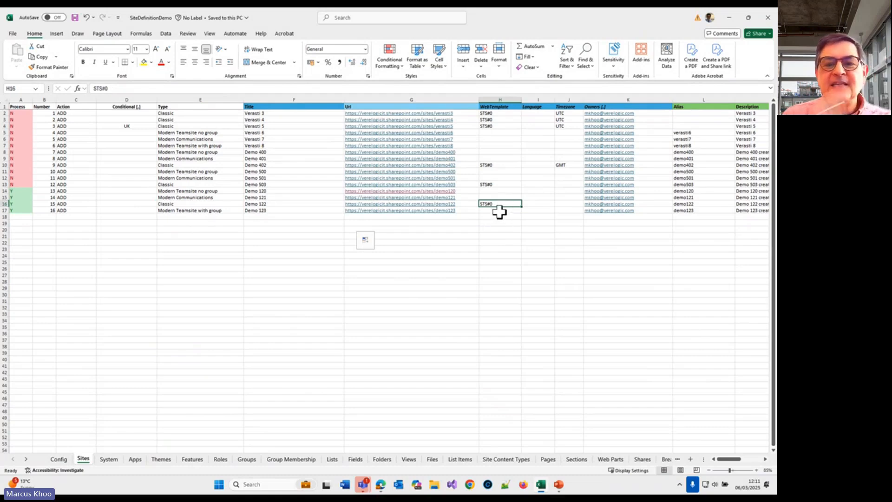
scroll(497, 199, right, 3)
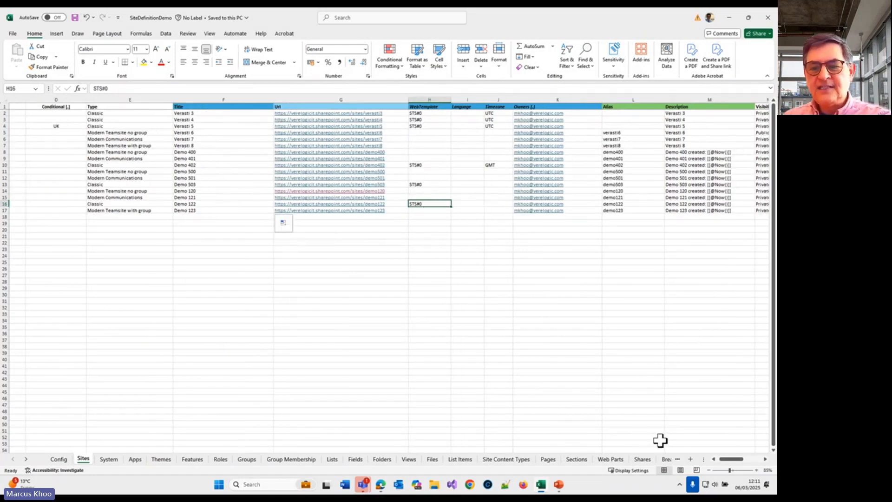
scroll(727, 459, left, 3)
click(201, 211)
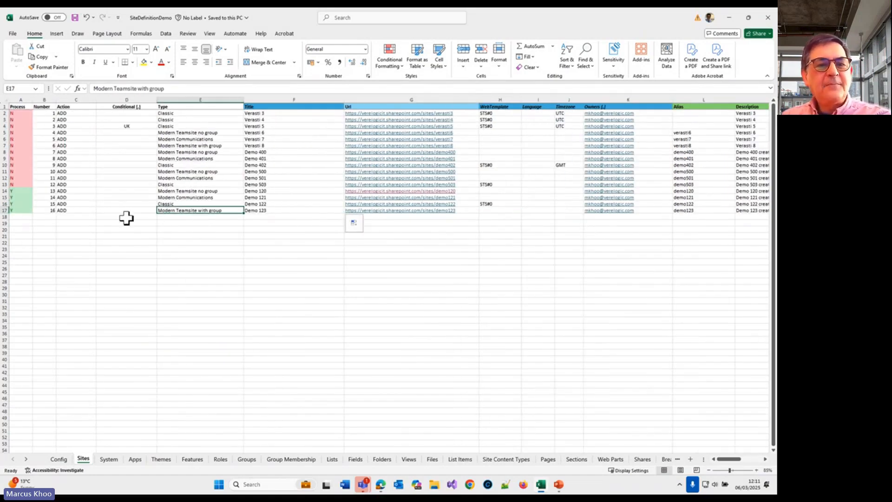
drag(20, 211, 174, 213)
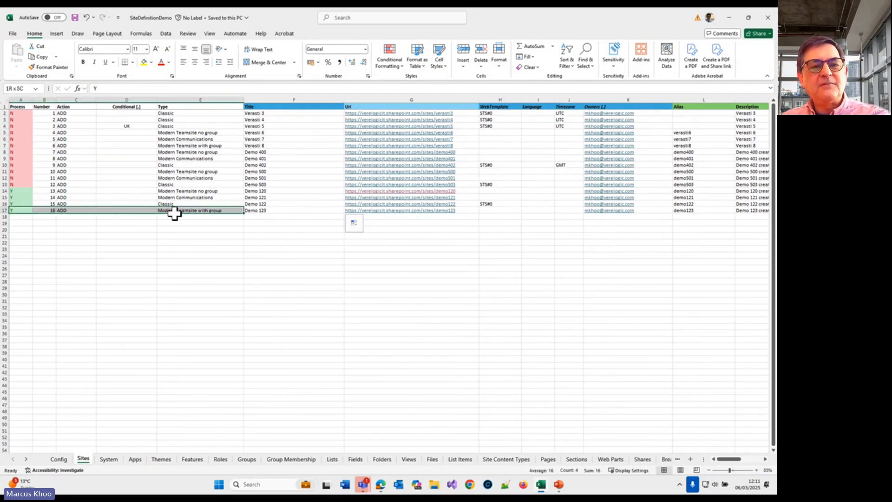
click(213, 224)
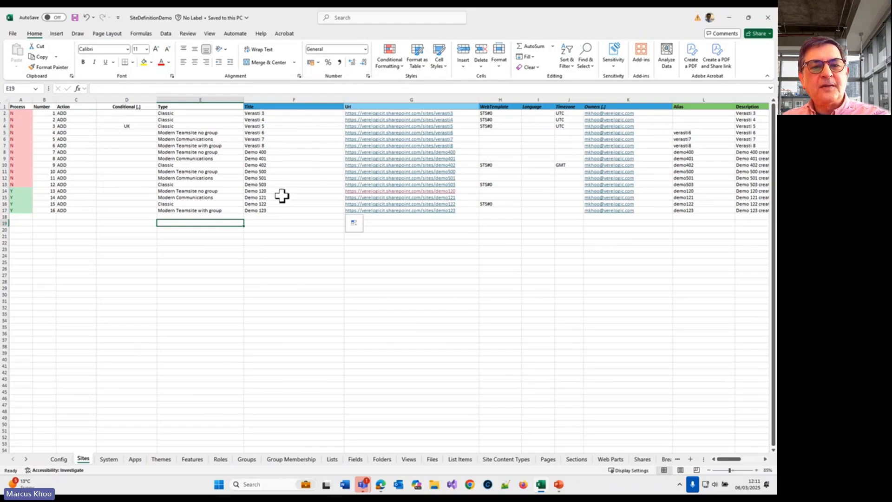
Step: Examine the titles of the four demo sites in rows 14 to 17 and the URL formula for Demo 120
drag(282, 192, 279, 211)
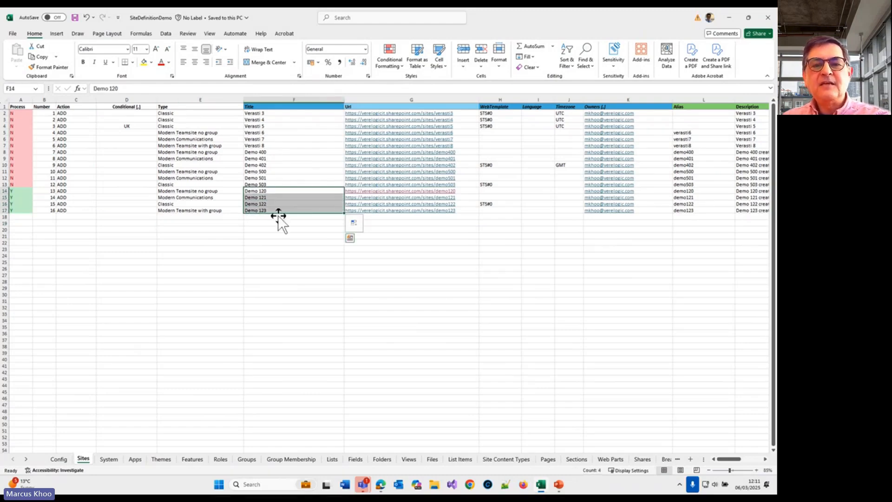
click(474, 191)
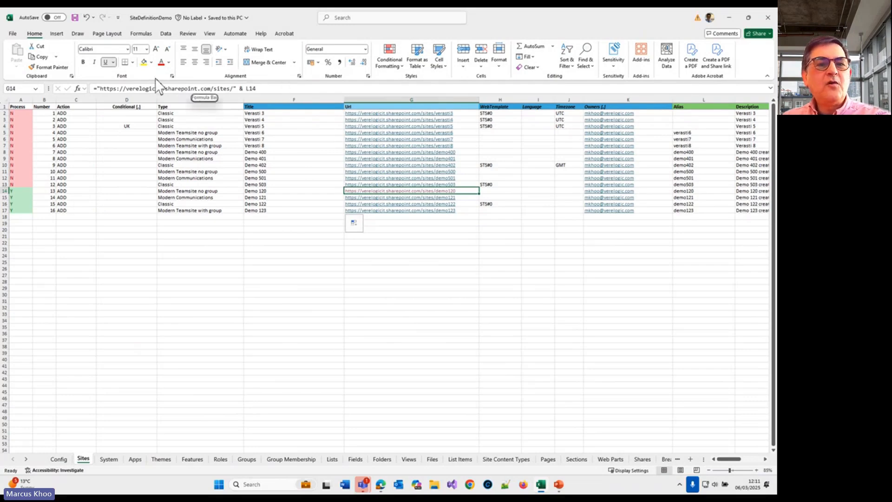
click(387, 312)
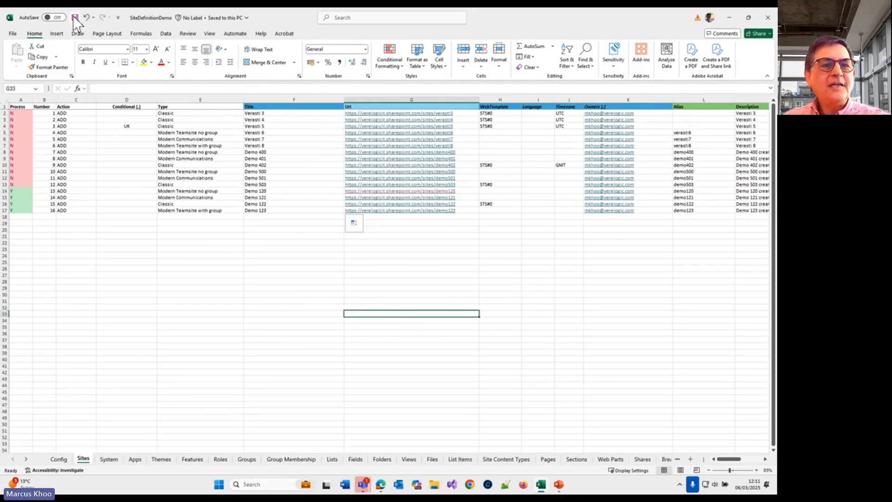
Step: Look at the System sheet and check the Site Creation Mode setting on the Config sheet
click(111, 458)
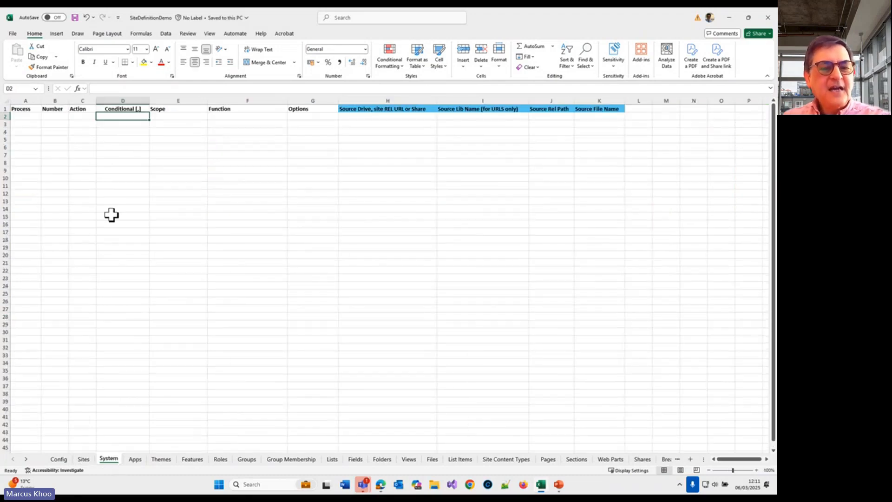
click(59, 459)
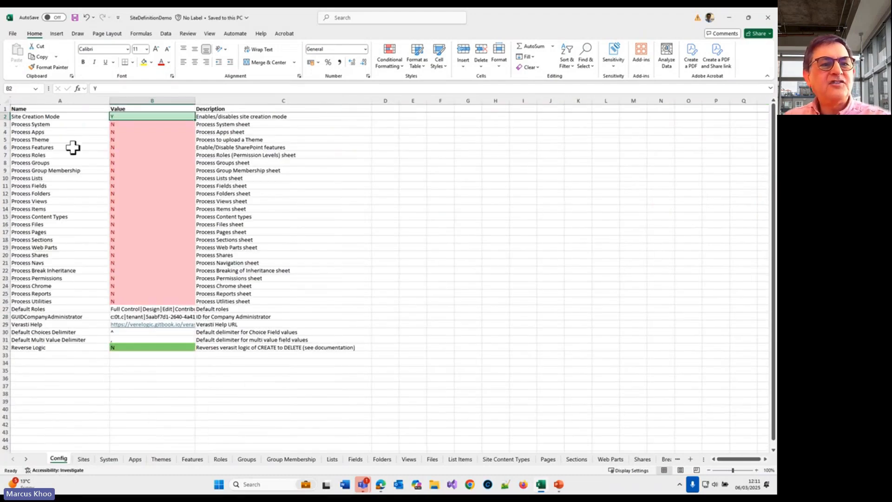
drag(36, 116, 143, 116)
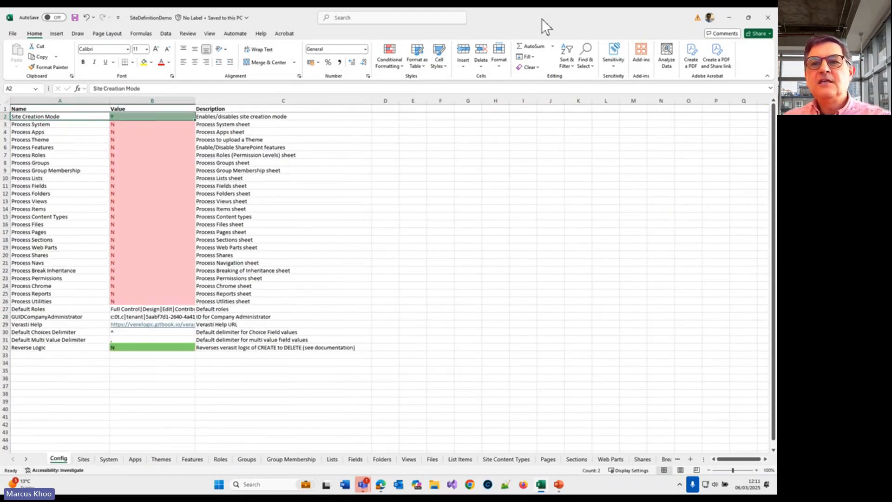
Step: Uncover the desktop, start the Verasti engine and sign in with the Windows-connected work account
drag(545, 17, 514, 74)
double_click(16, 168)
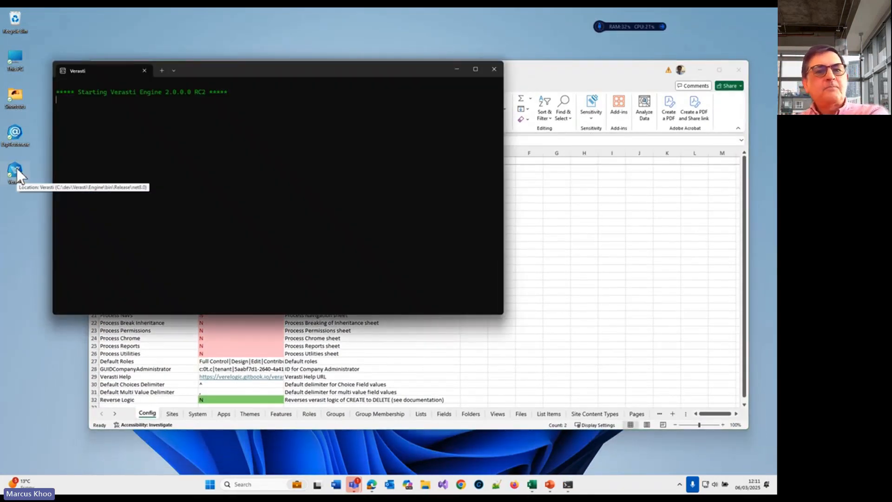
drag(317, 76, 300, 61)
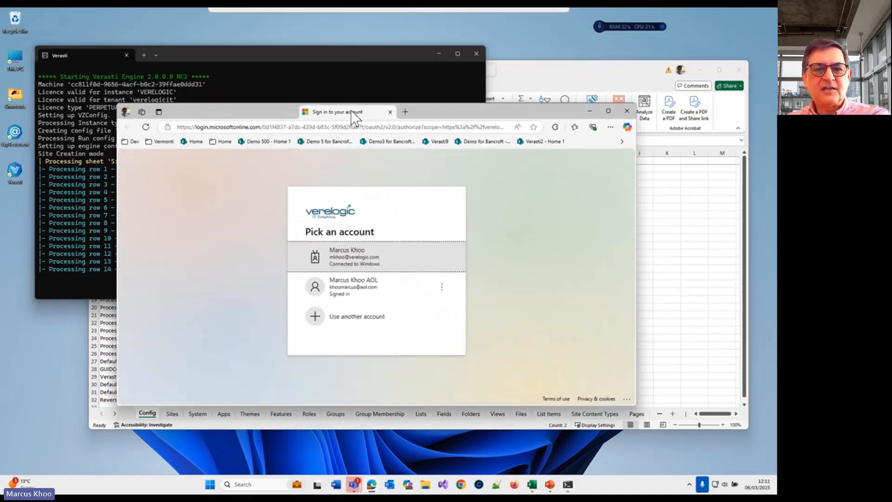
double_click(408, 251)
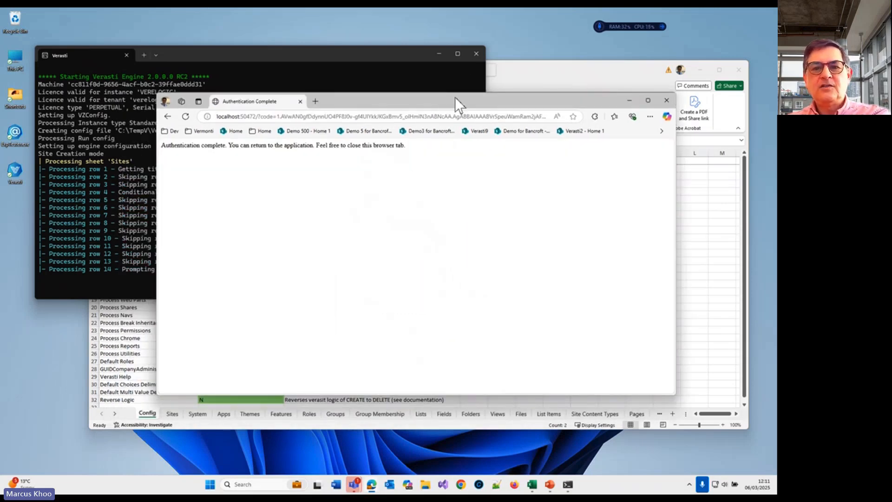
drag(456, 97, 349, 8)
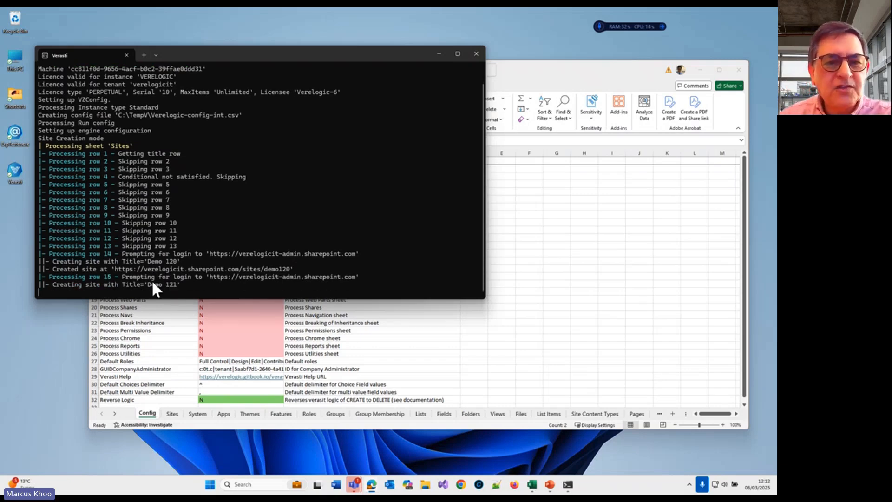
Step: Compare the Sites sheet's Demo 120 and Demo 121 types with the engine's log, arranging both windows side by side
click(489, 355)
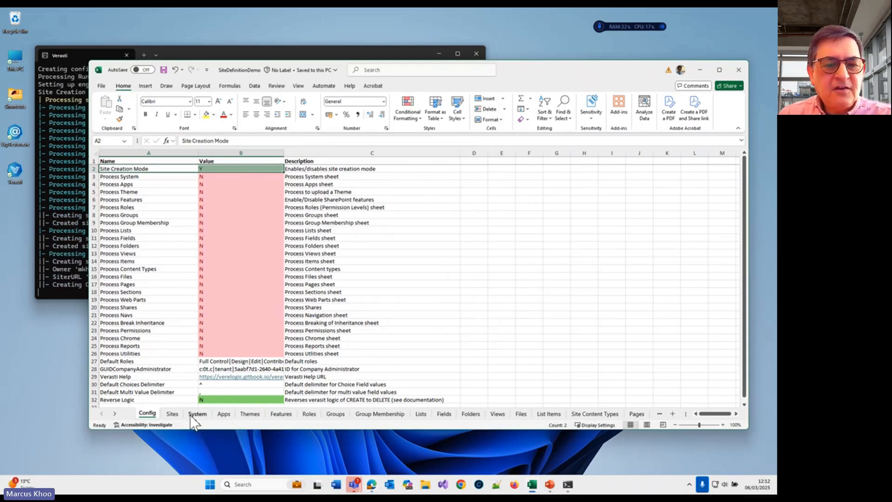
click(172, 414)
click(282, 244)
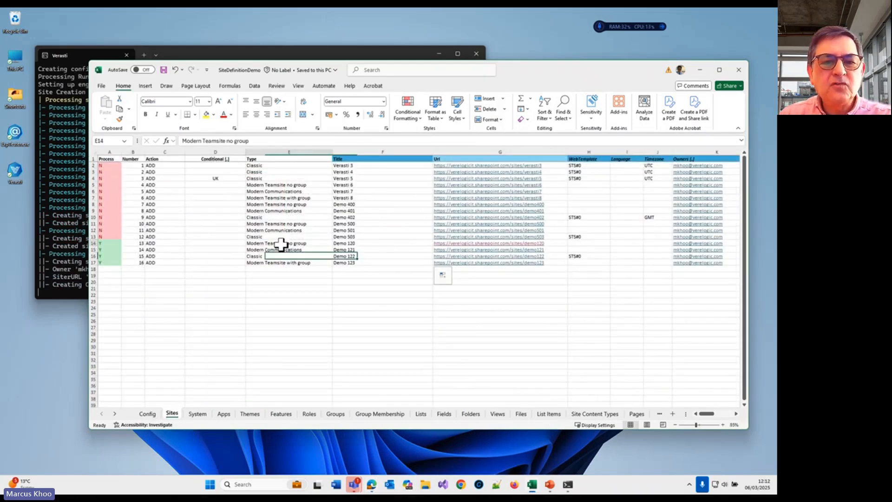
drag(531, 69, 562, 101)
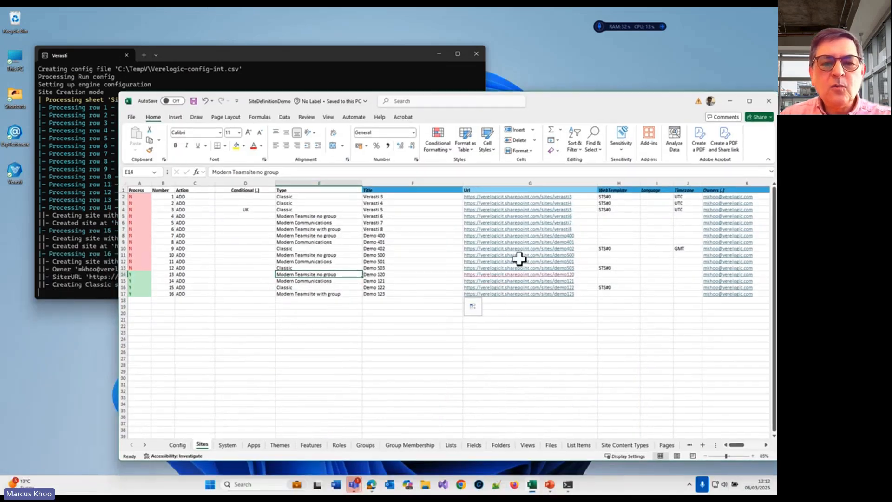
click(339, 282)
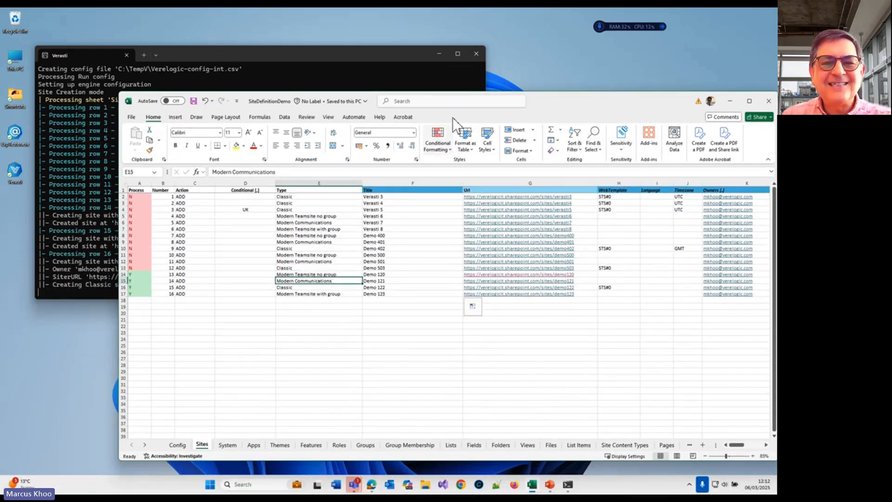
drag(535, 104, 543, 105)
drag(386, 60, 373, 54)
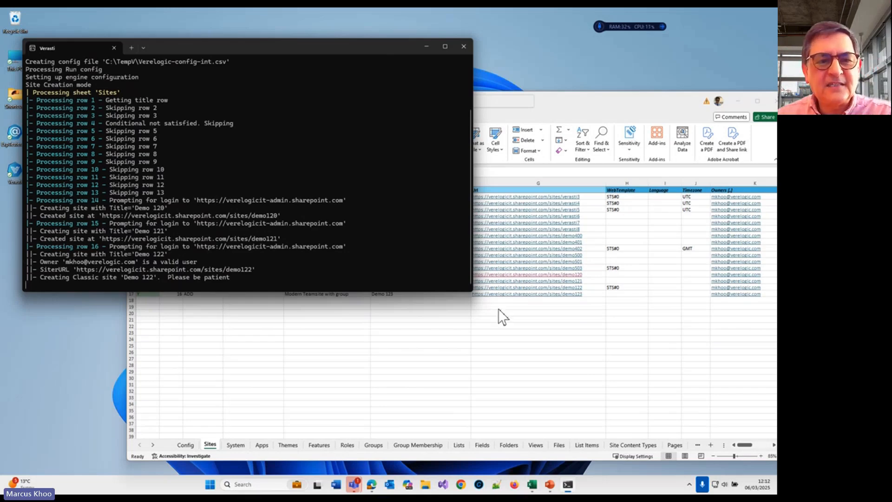
Step: Copy the Demo 120 site URL from the Sites sheet and open it in the Edge browser window
click(447, 363)
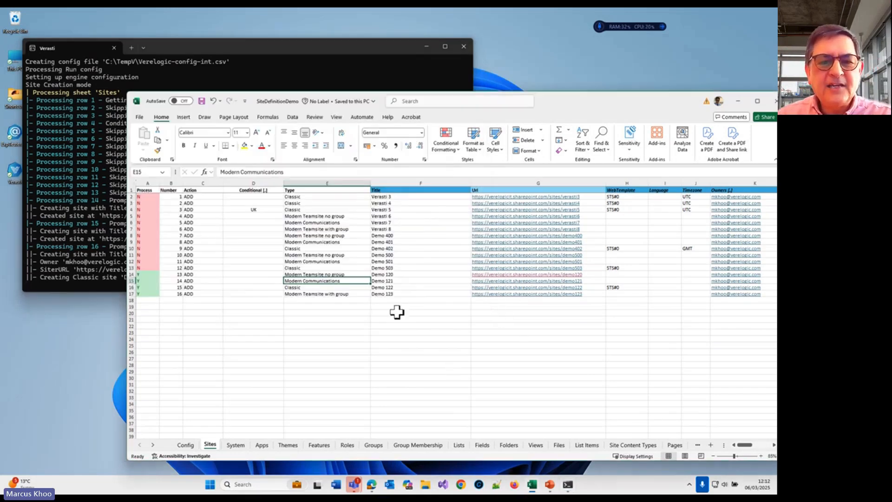
click(419, 275)
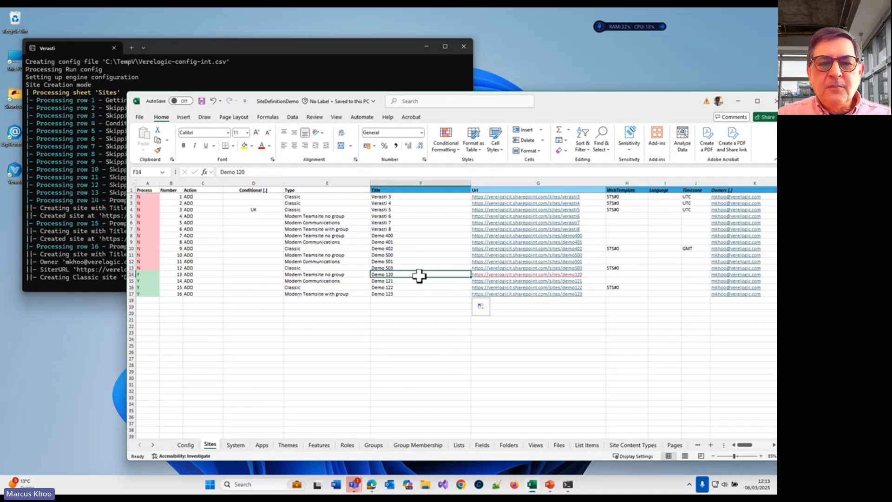
click(603, 277)
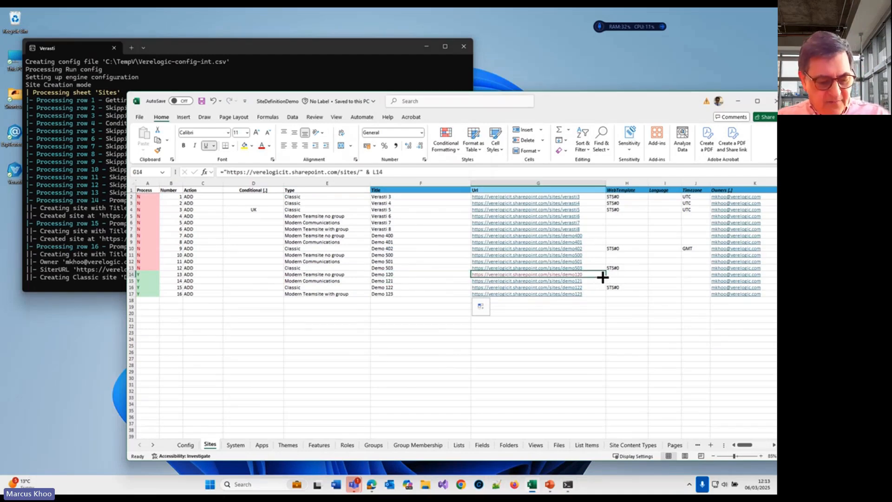
key(ctrl+c)
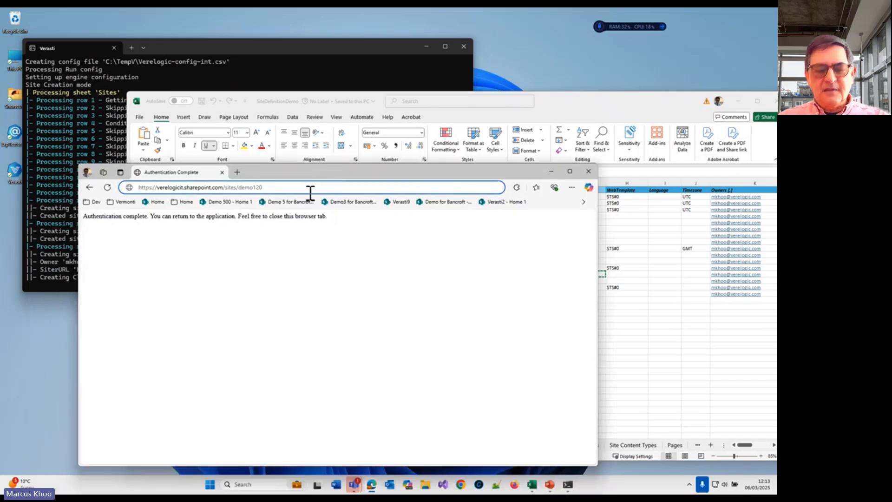
drag(313, 172, 400, 71)
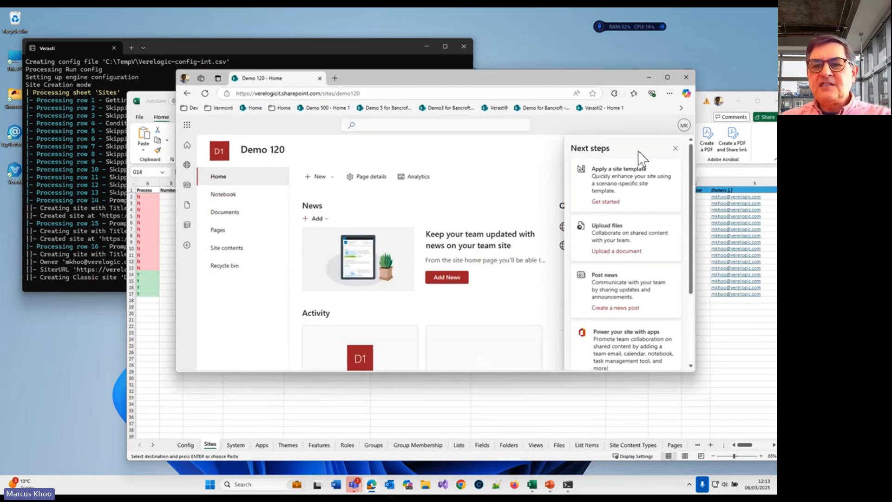
Step: Dismiss the Next steps pane on the Demo 120 site and enlarge the browser window
click(675, 148)
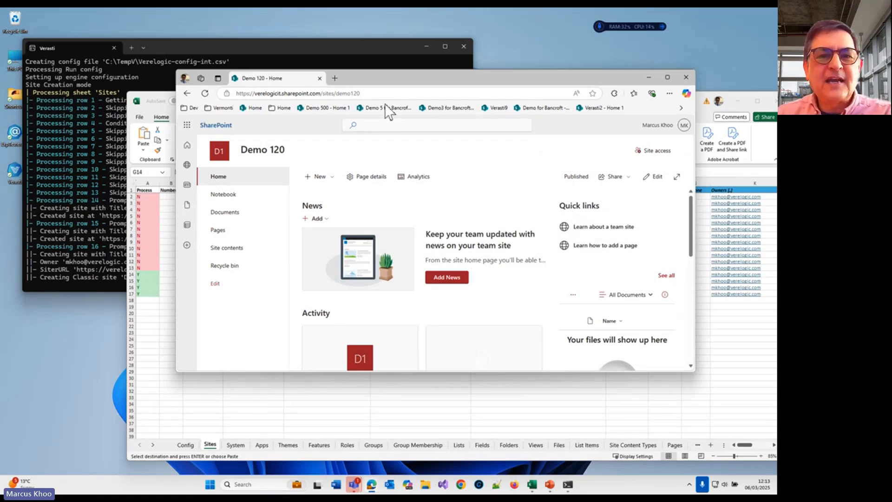
drag(409, 80, 411, 61)
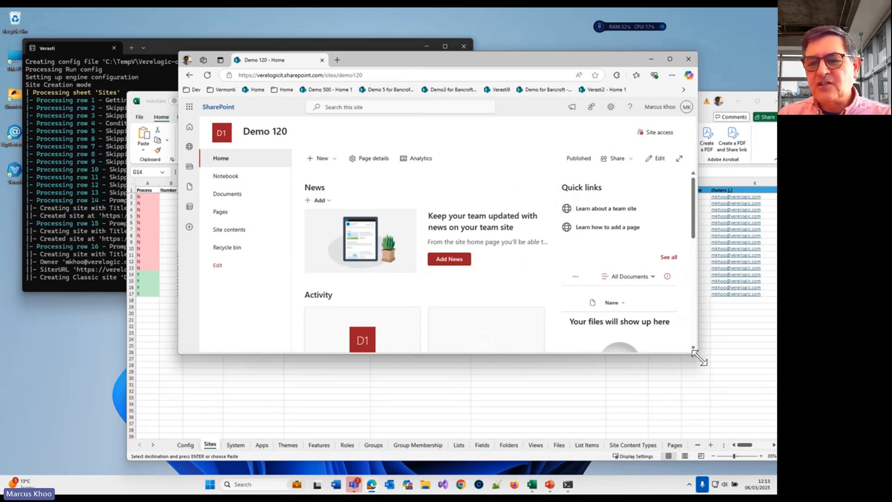
drag(699, 357, 766, 462)
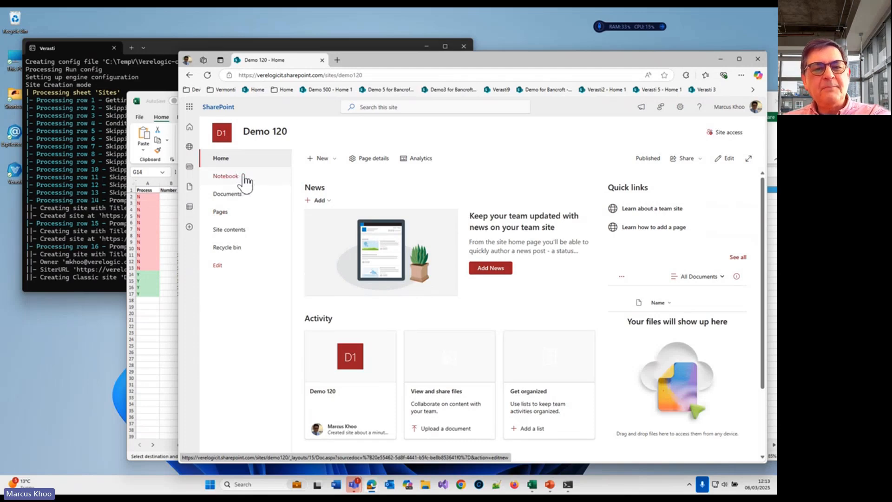
Step: Examine the Demo 120 site contents and return to the site's home page
click(238, 231)
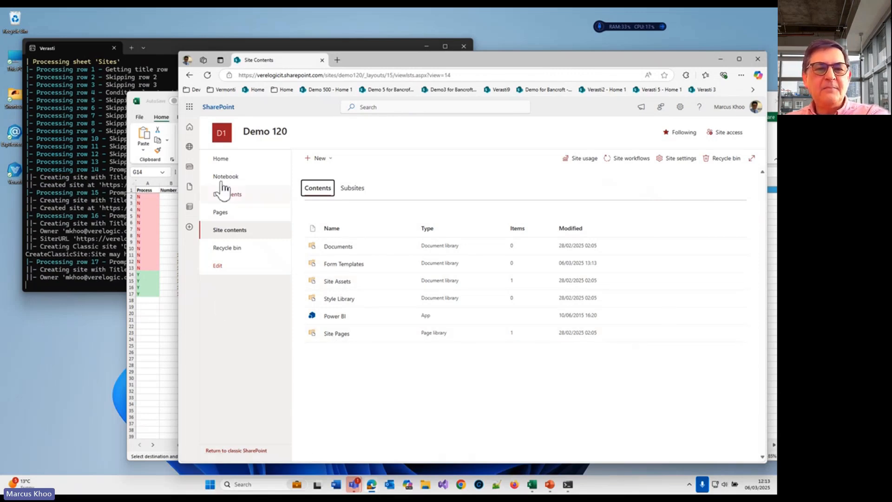
click(237, 163)
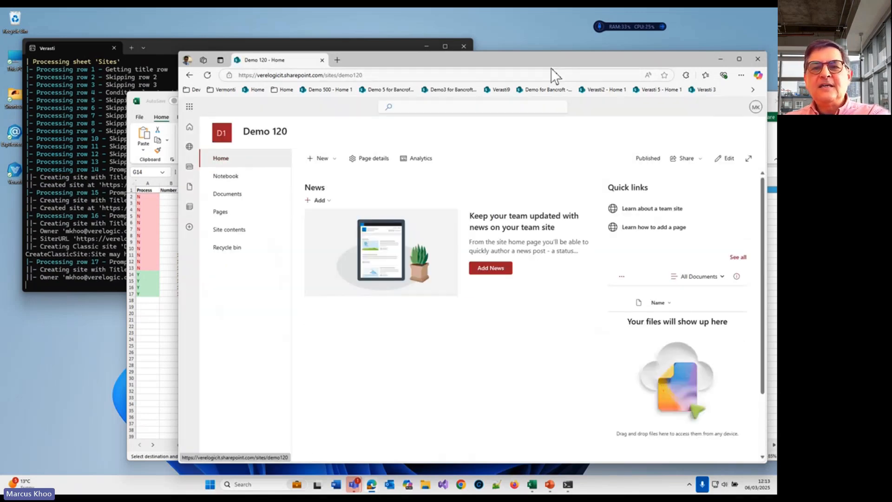
Step: Bring the Verasti engine window forward and examine its log entries for the created sites through Demo 123
drag(560, 57, 550, 48)
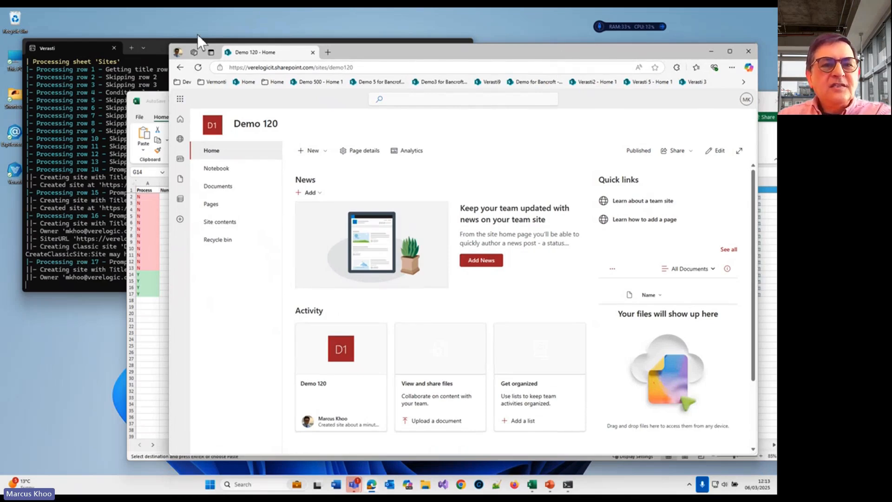
drag(403, 46, 406, 60)
click(388, 50)
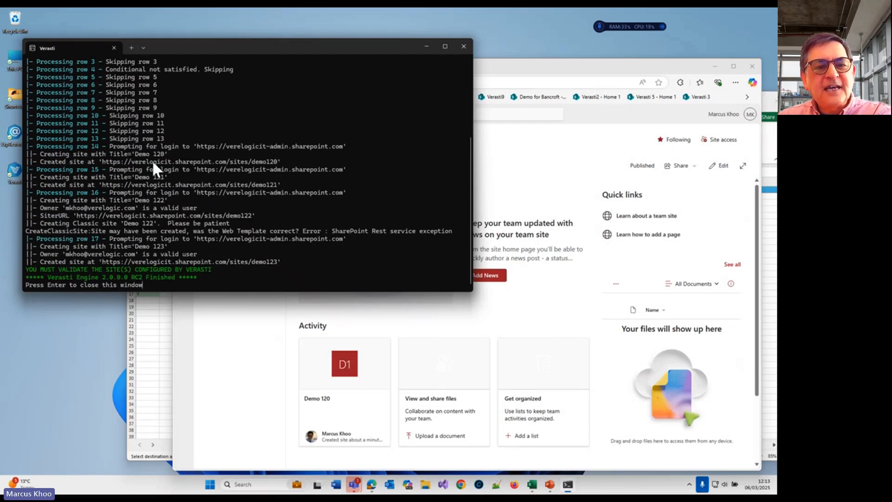
drag(271, 45, 266, 40)
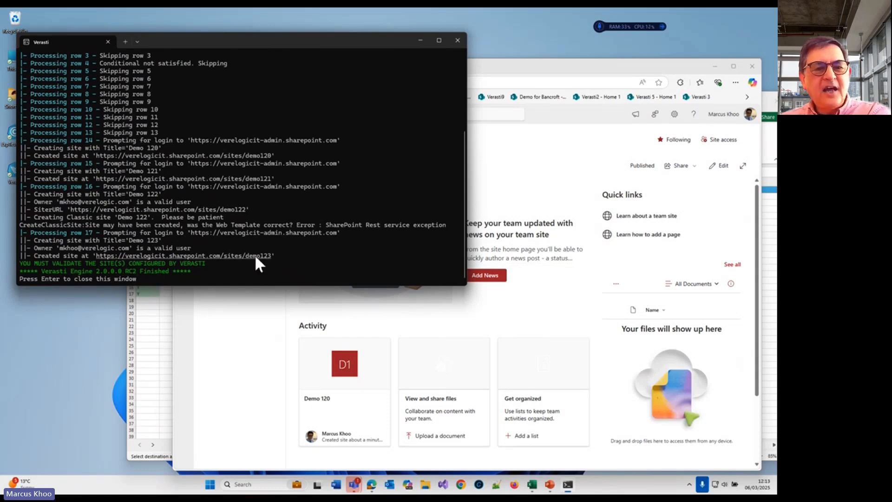
drag(285, 256, 20, 248)
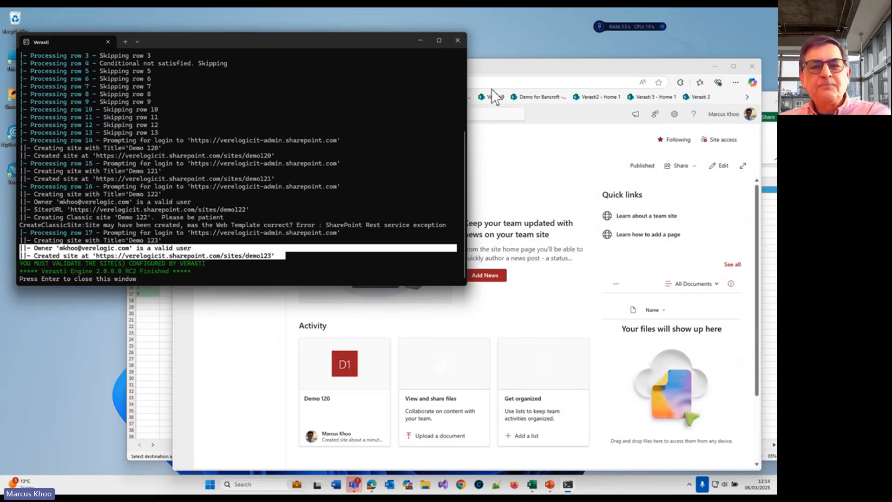
Step: Switch back to the Edge browser window and open the Demo 121 site by changing the URL ending to demo121
drag(583, 74, 511, 53)
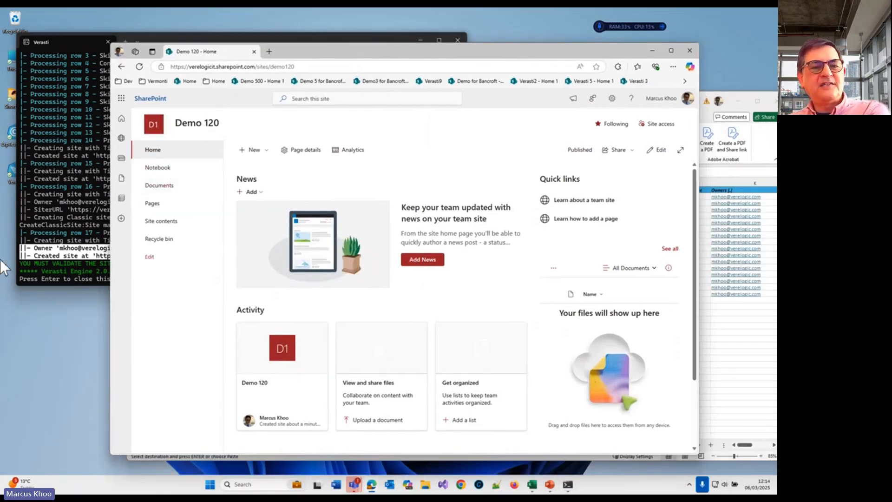
drag(386, 52, 352, 41)
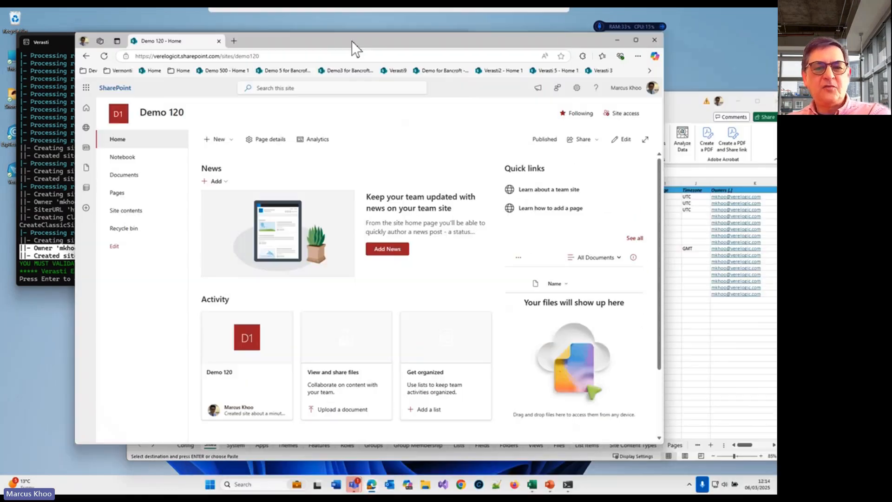
click(308, 55)
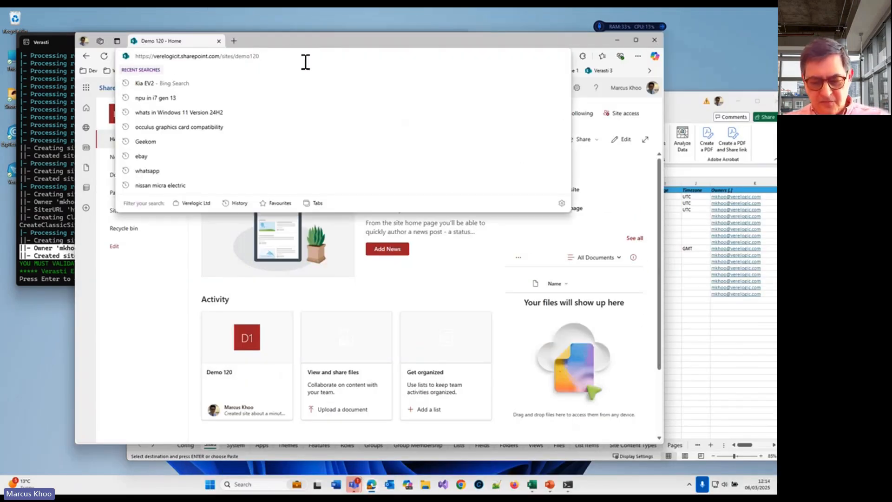
key(BackSpace)
text(1)
key(Return)
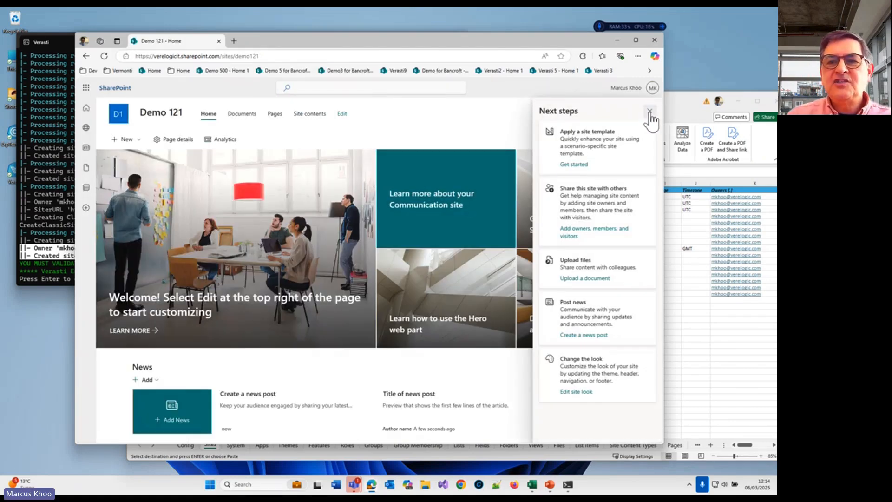
Step: Dismiss the Next steps pane, examine the Demo 121 site contents and return to its home page
click(649, 112)
click(315, 115)
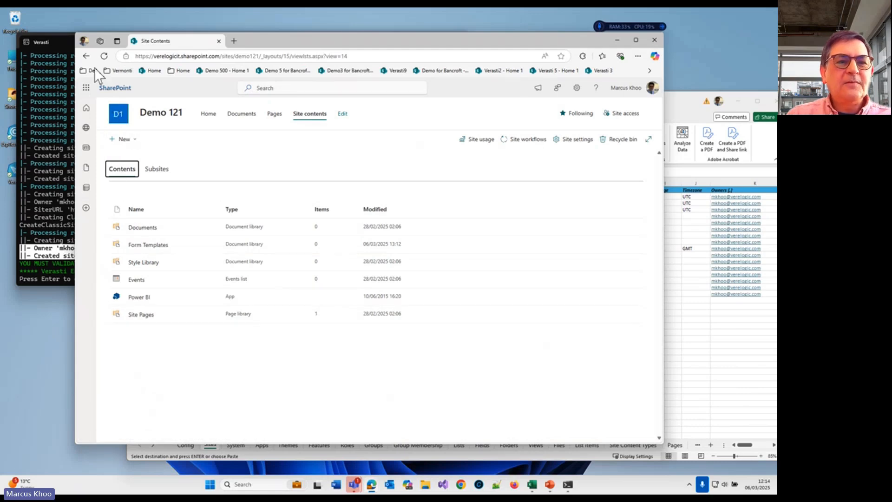
click(83, 56)
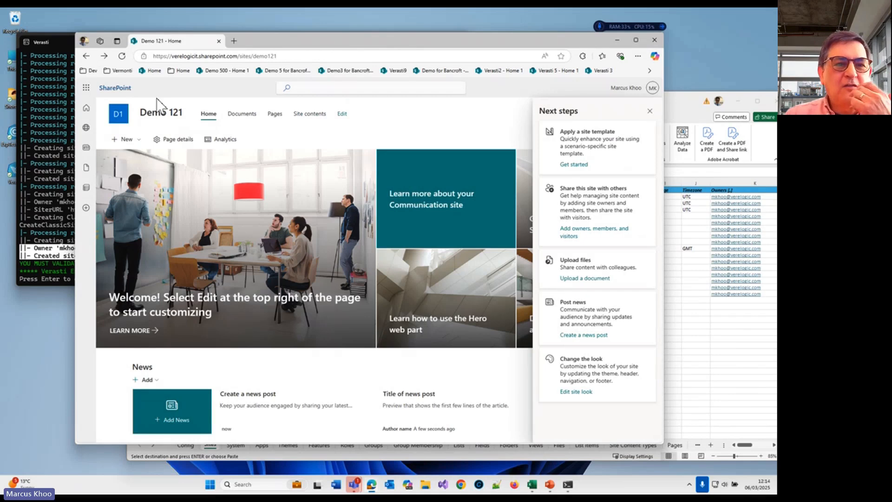
Step: Open the Demo 123 site by changing the URL ending to demo123
click(308, 57)
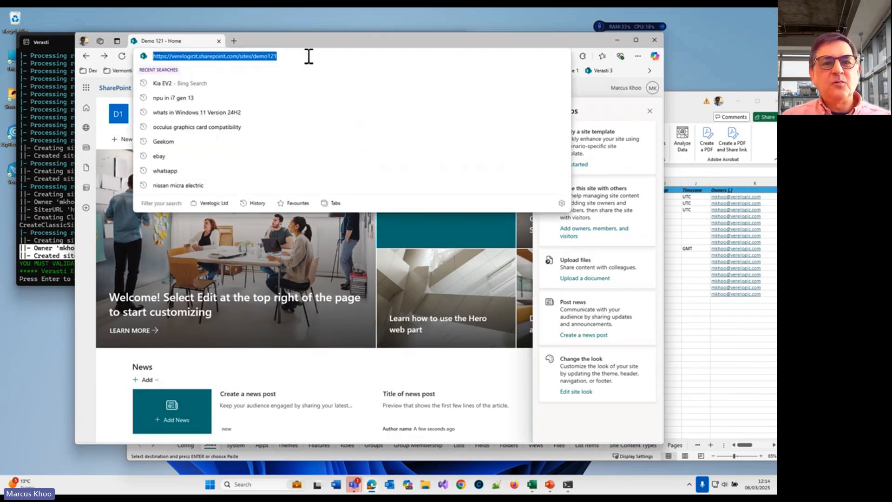
click(308, 56)
key(BackSpace)
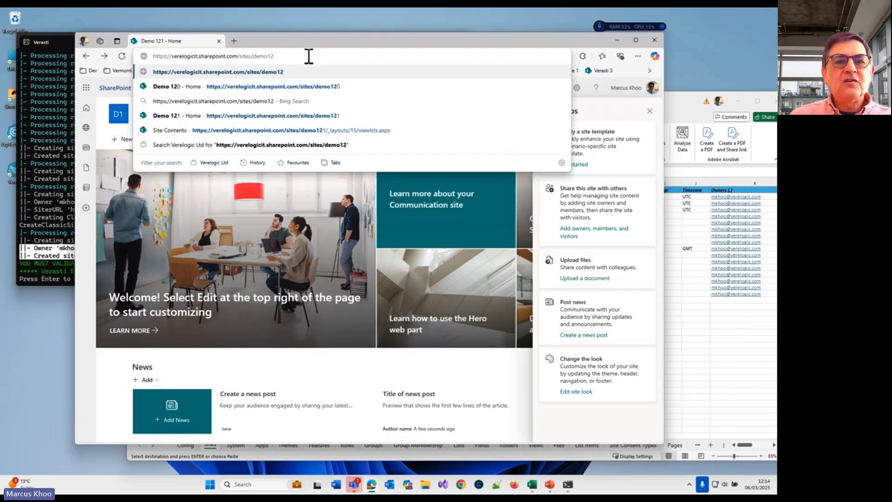
text(2)
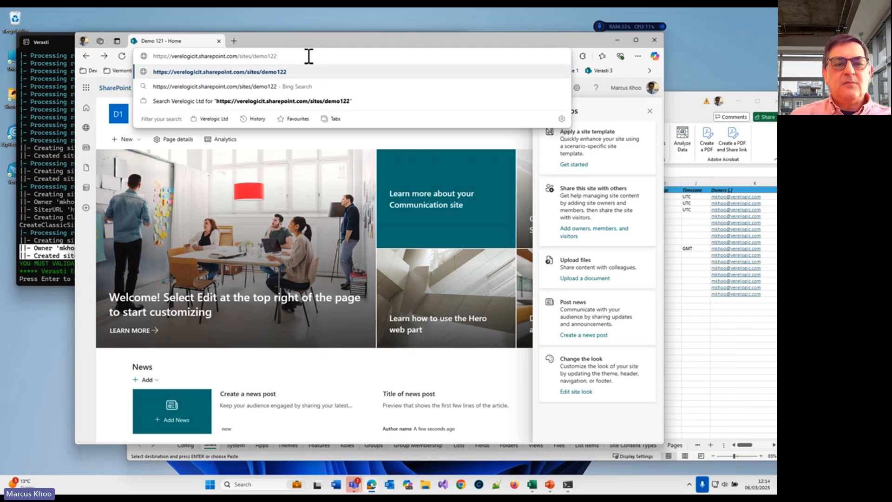
key(BackSpace)
text(3)
key(Return)
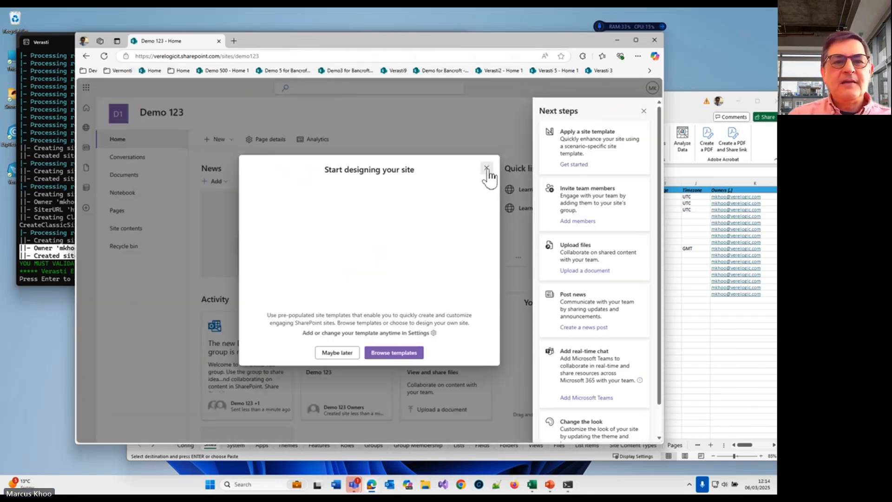
Step: Dismiss the Start designing your site dialog and the Next steps pane on the Demo 123 site
click(487, 168)
drag(516, 39, 555, 70)
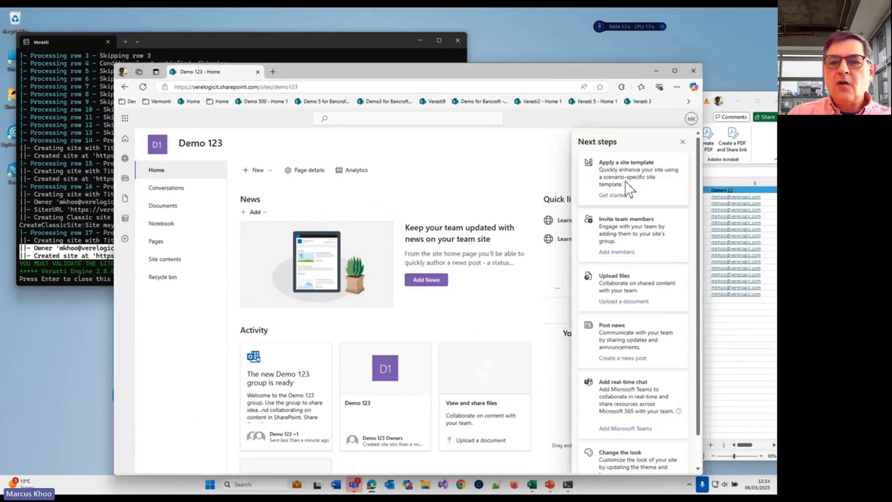
click(682, 141)
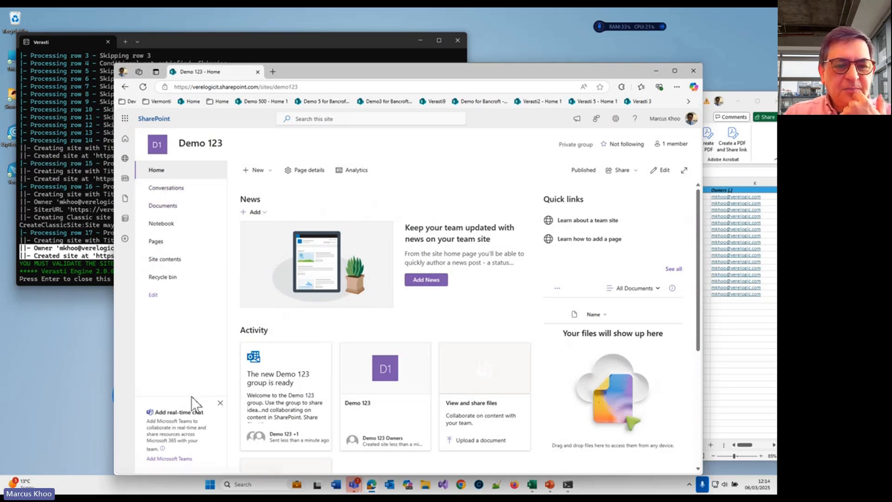
Step: Open the Demo 122 site by changing the URL ending to demo122 and examine its classic home page
click(328, 88)
click(331, 88)
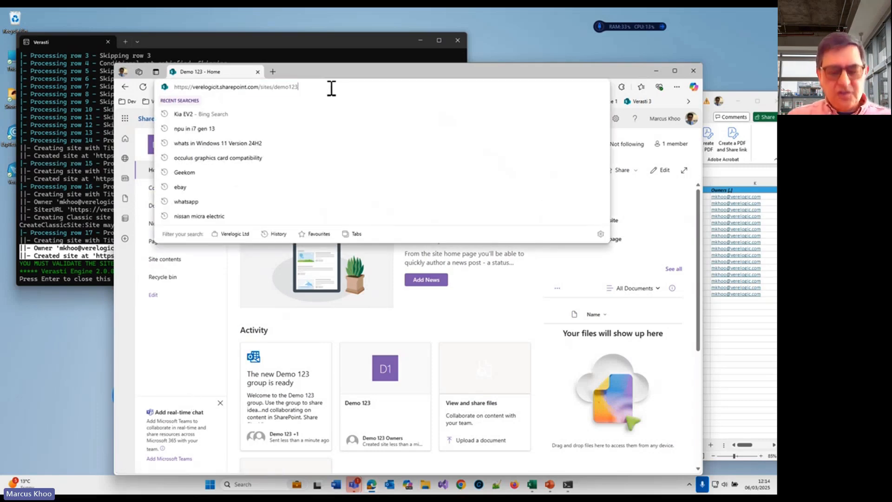
key(BackSpace)
text(2)
key(Return)
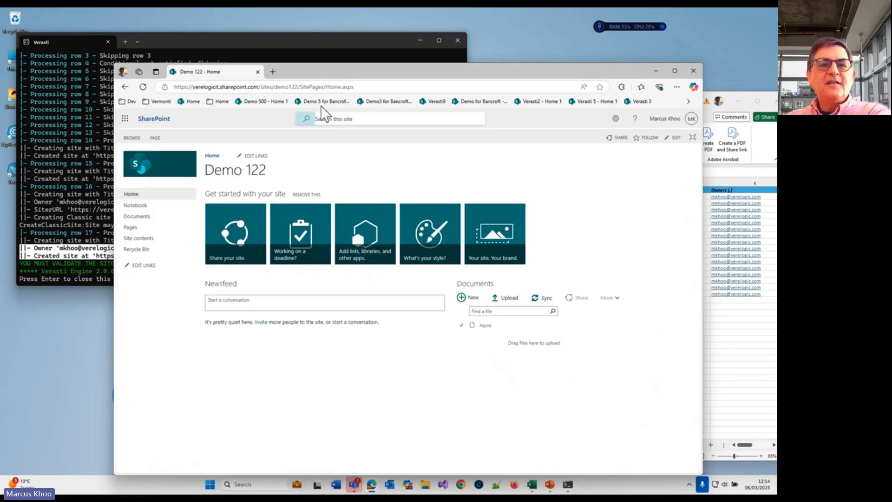
drag(369, 70, 323, 45)
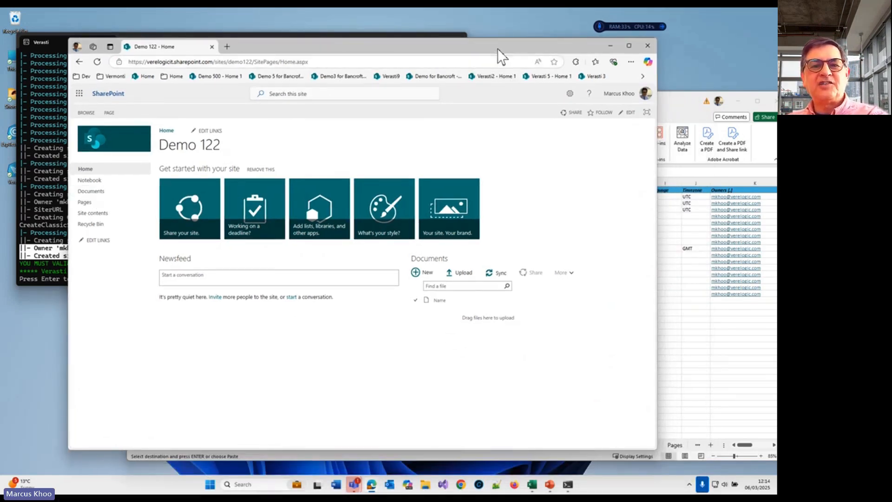
drag(502, 56, 513, 60)
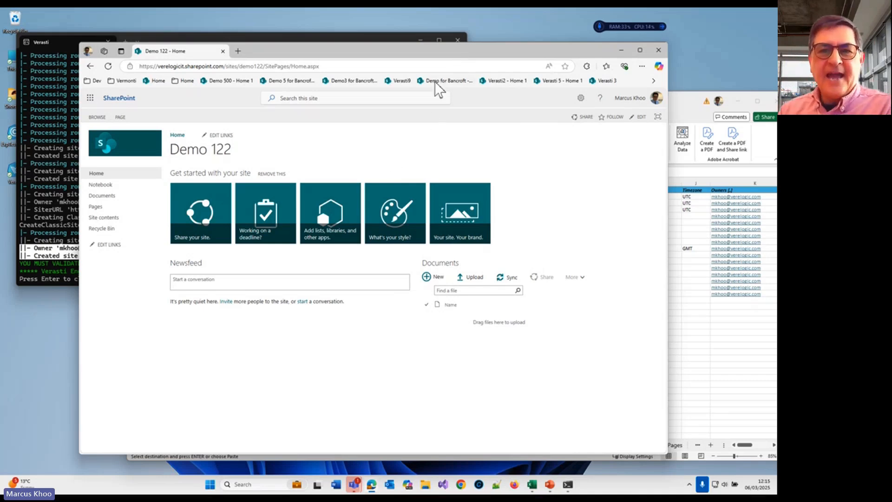
drag(441, 54, 402, 43)
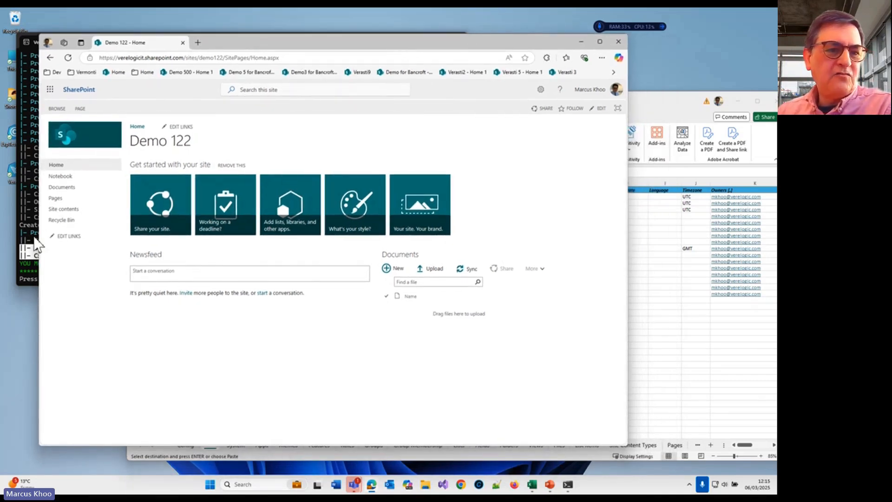
Step: Switch to the Excel Sites sheet, set Process to N for the Demo 121, Demo 122 and Demo 123 rows, and review the Demo 120 row
click(693, 347)
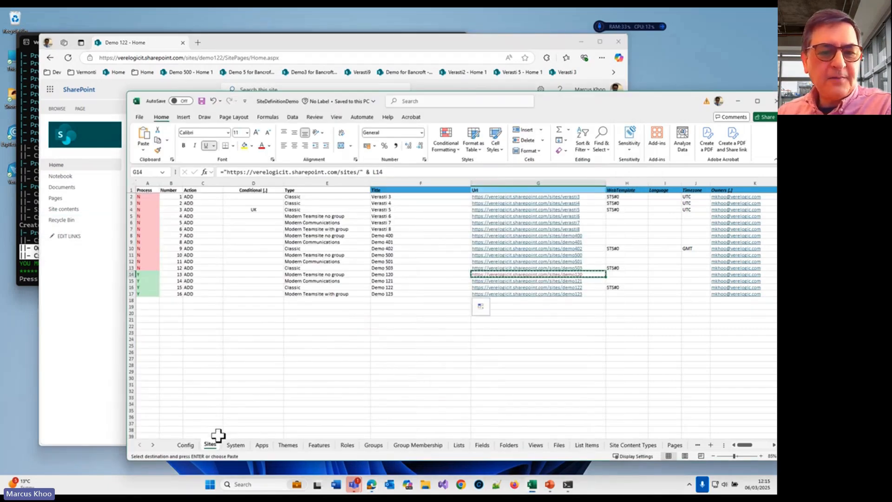
scroll(255, 291, right, 3)
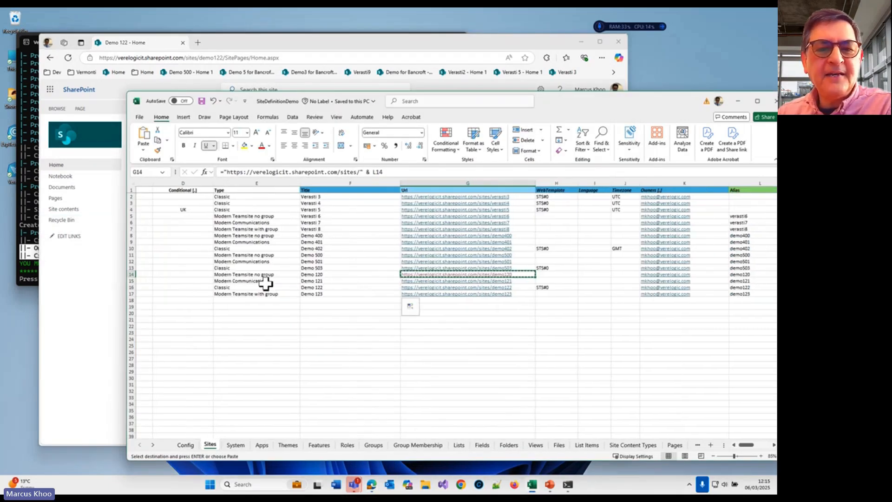
click(267, 274)
scroll(144, 283, left, 3)
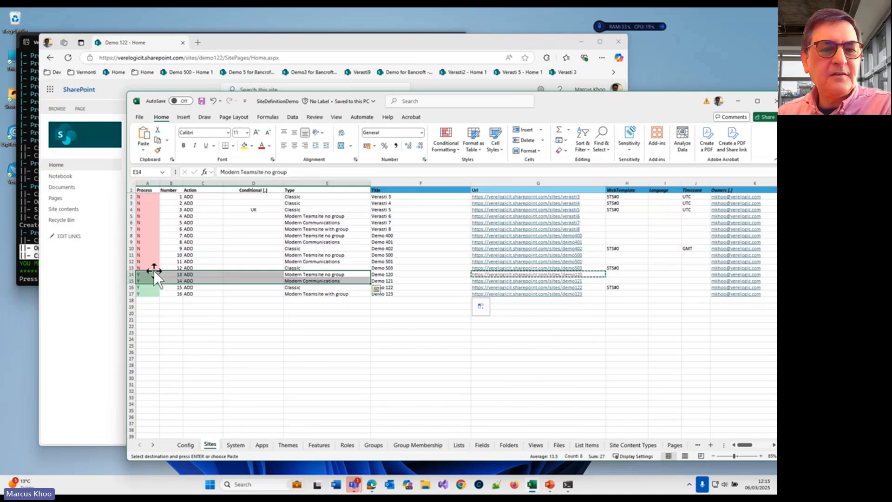
click(156, 269)
click(149, 281)
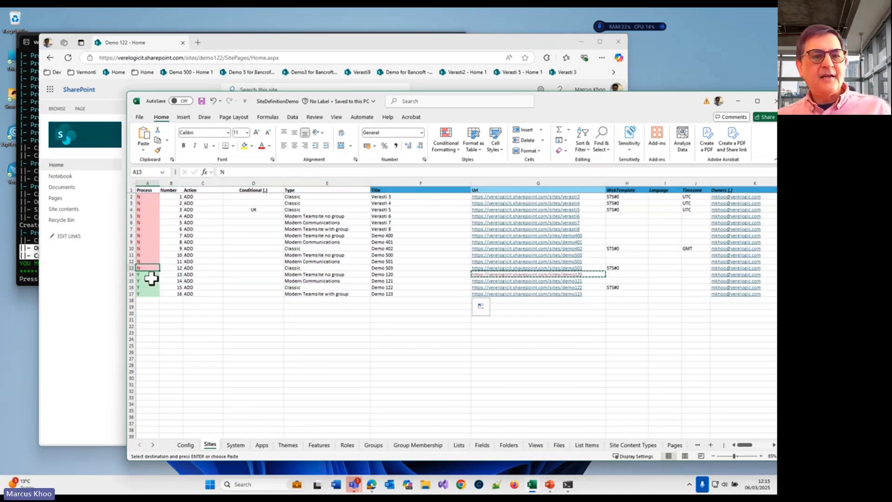
text(N)
key(Return)
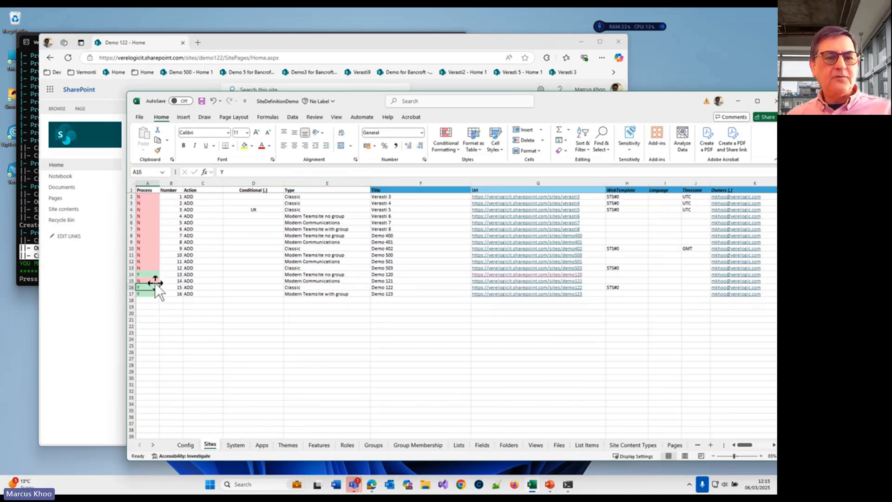
text(N)
key(Return)
text(N)
key(Up)
key(Up)
key(Up)
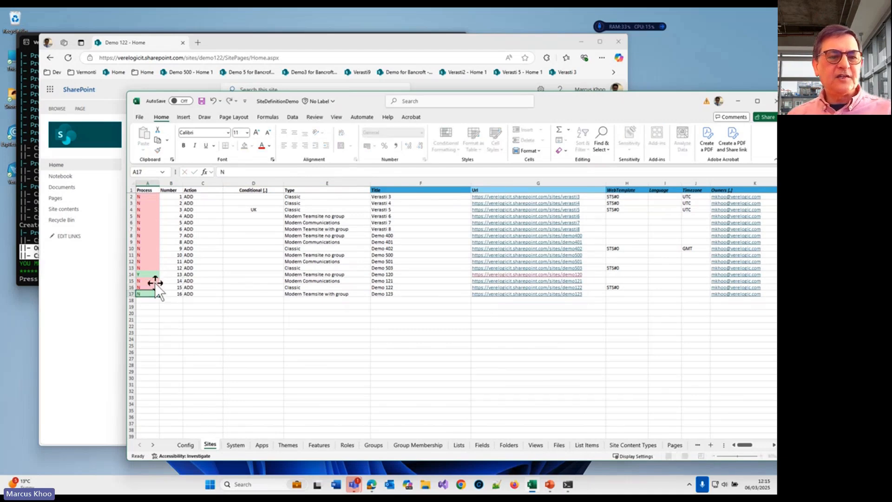
scroll(396, 268, right, 4)
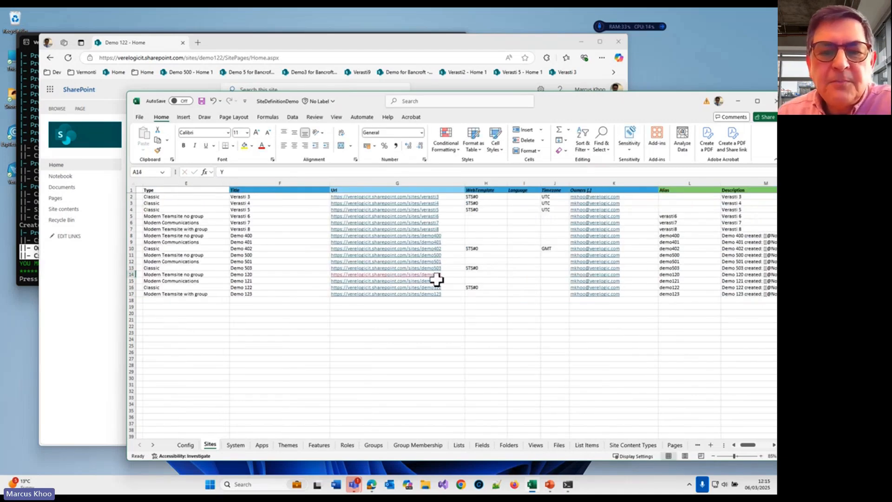
drag(295, 274, 170, 272)
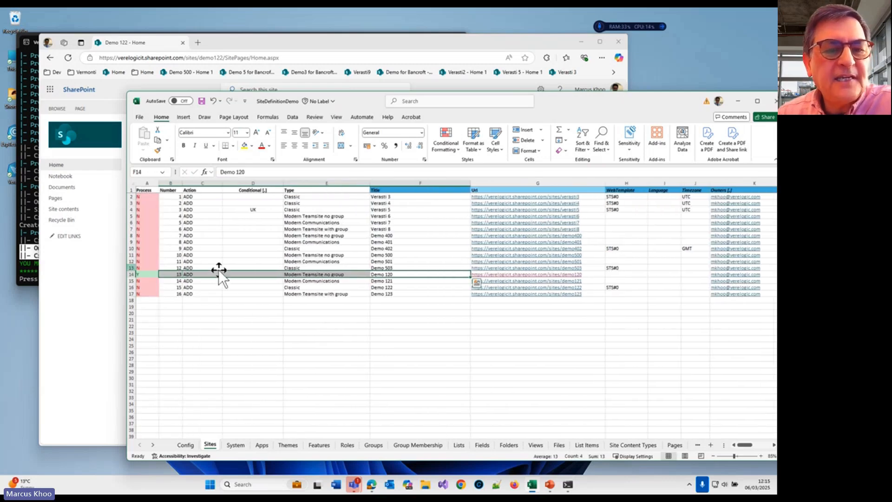
Step: Set Site Creation Mode to N on the Config sheet
click(195, 443)
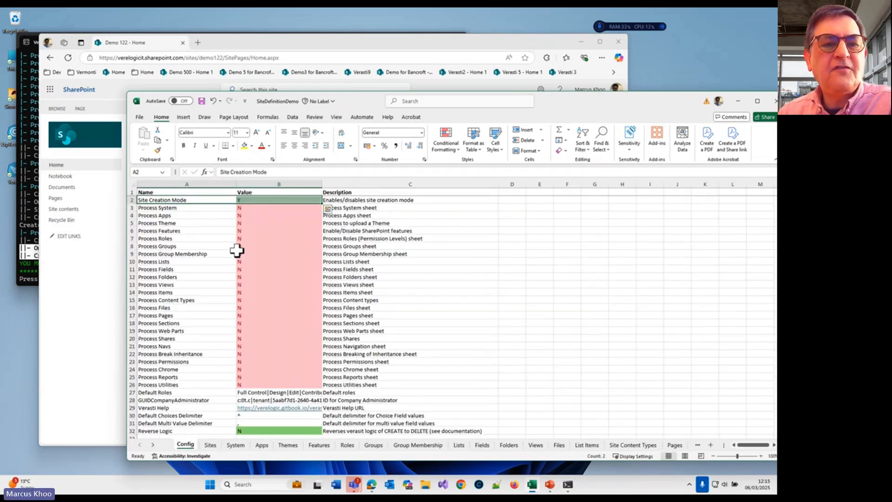
click(271, 198)
text(N)
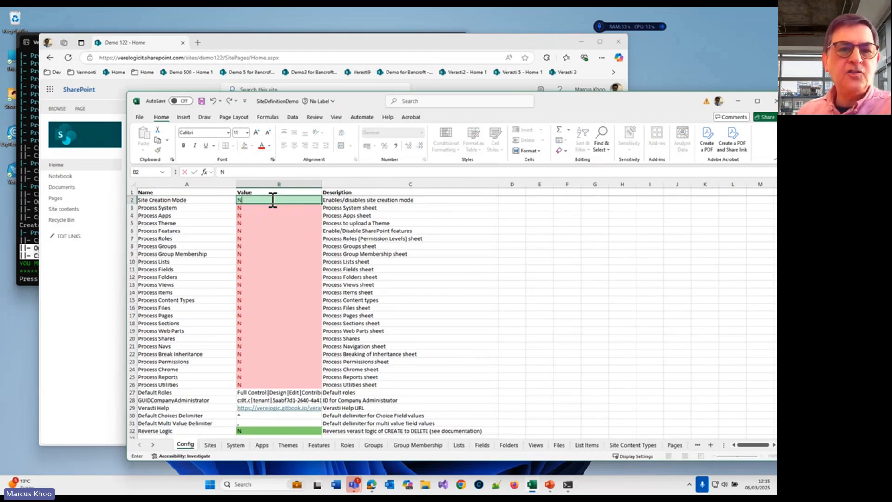
key(Return)
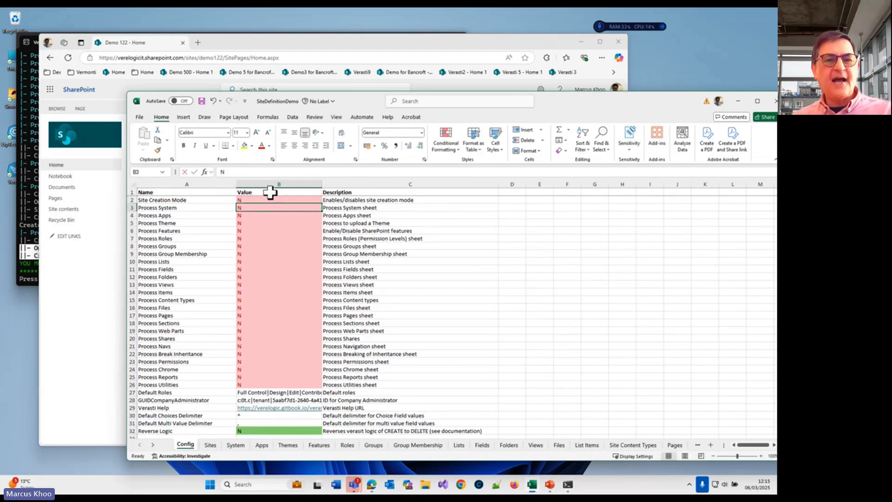
Step: Set every Config option from Process System through Process Chrome to Y and save the workbook
text(Y)
key(Return)
click(305, 205)
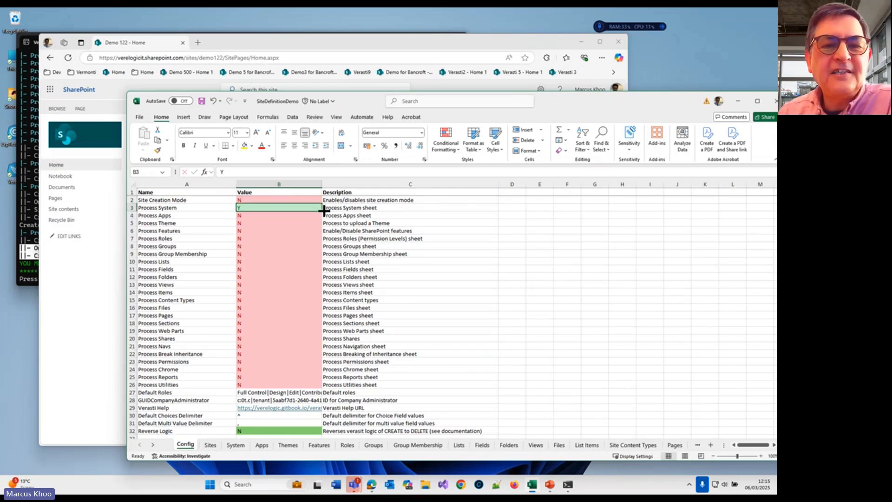
drag(322, 211, 306, 374)
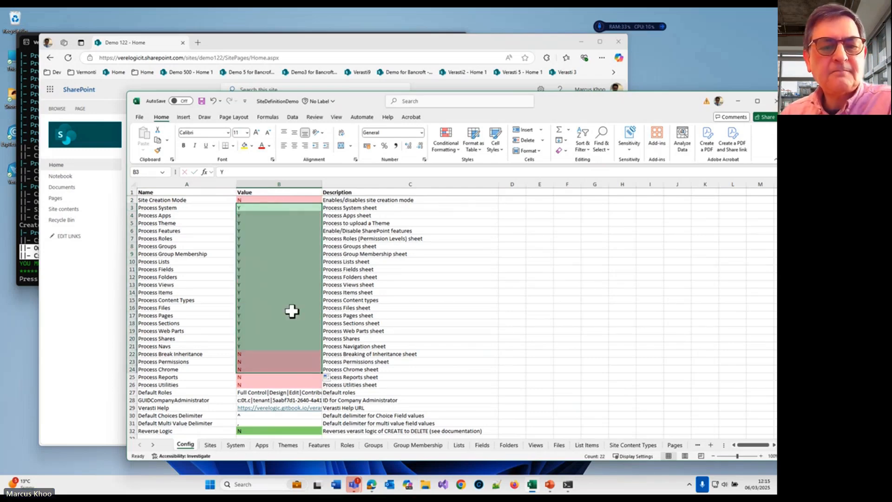
click(201, 101)
drag(576, 106, 549, 63)
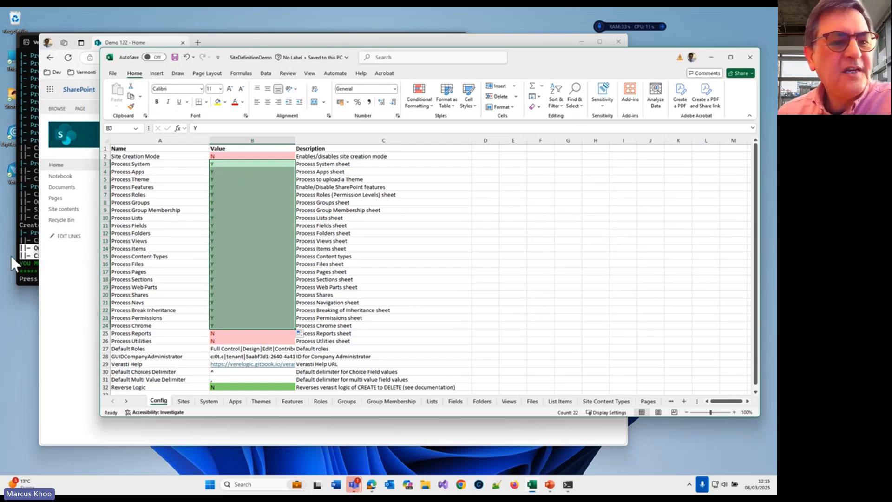
Step: Close the finished Verasti console window and review the Demo 120 row on the workbook's Sites sheet
click(26, 263)
click(456, 42)
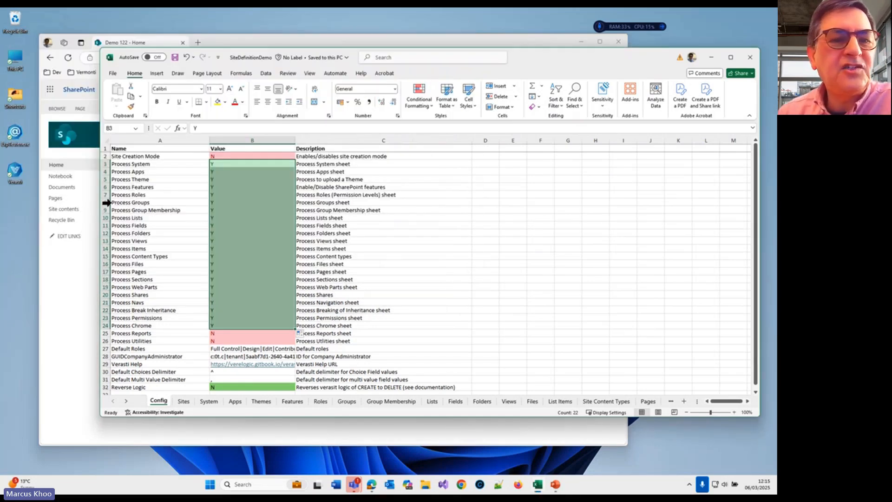
click(183, 400)
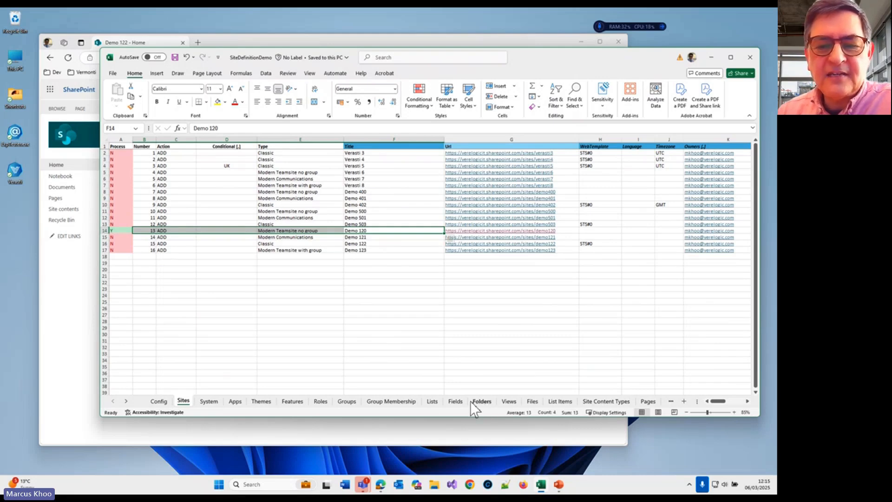
Step: Review the library and list titles on the Lists sheet and the link list columns on the Fields sheet
click(431, 400)
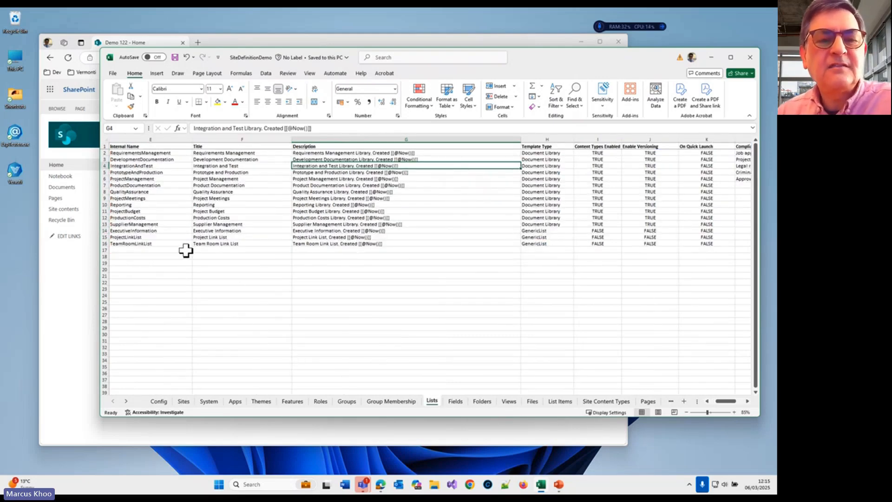
drag(255, 159, 261, 216)
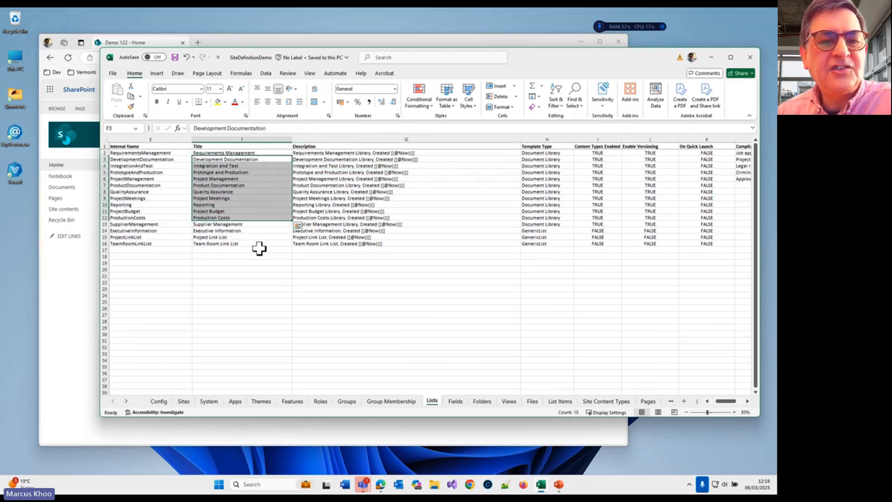
drag(259, 248, 255, 240)
click(455, 401)
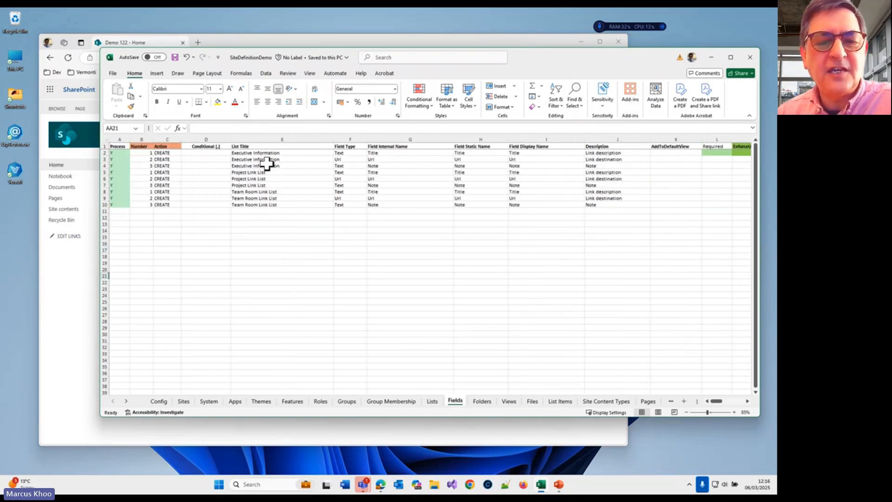
Step: Examine the Folders sheet from its first to its last row for the folder structure of each library
click(481, 401)
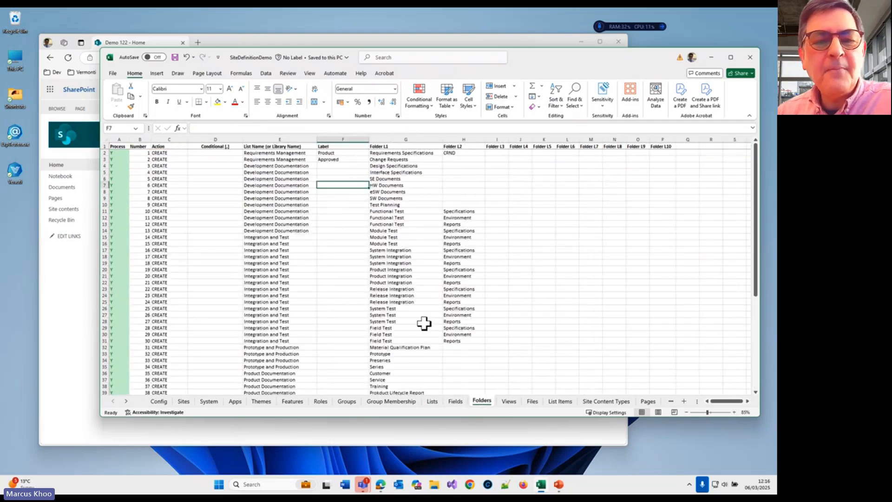
scroll(356, 313, down, 10)
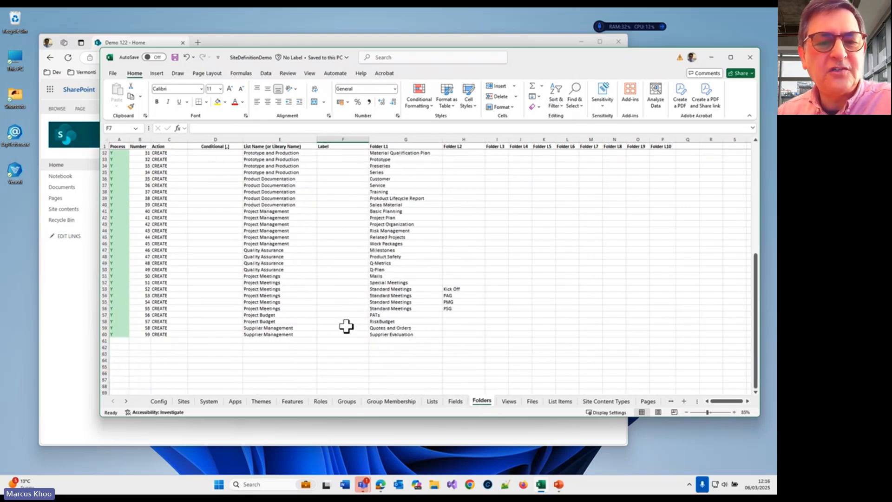
scroll(347, 320, up, 10)
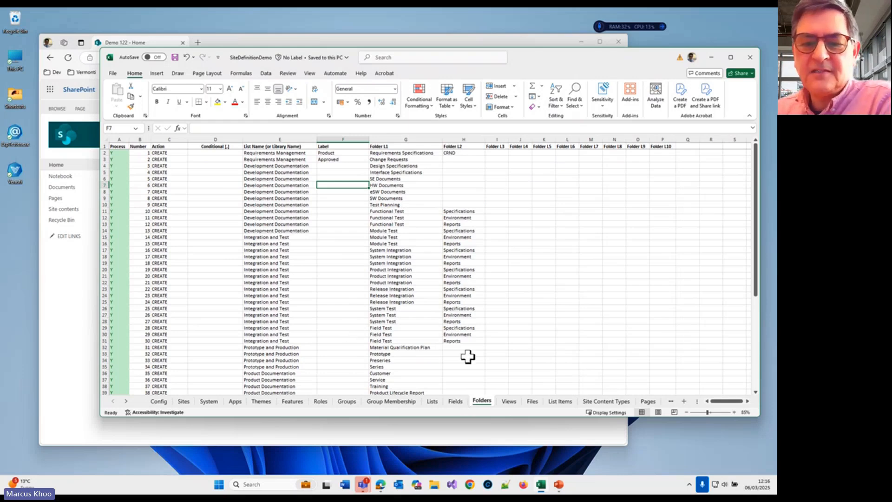
Step: Examine the Views sheet, including the three REMOVE rows for the LinkTitle field
click(506, 401)
scroll(350, 265, right, 3)
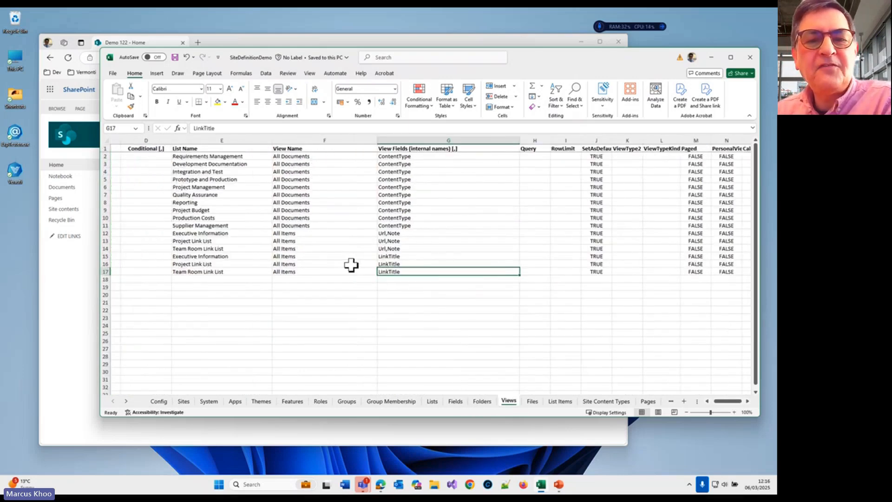
scroll(727, 402, left, 3)
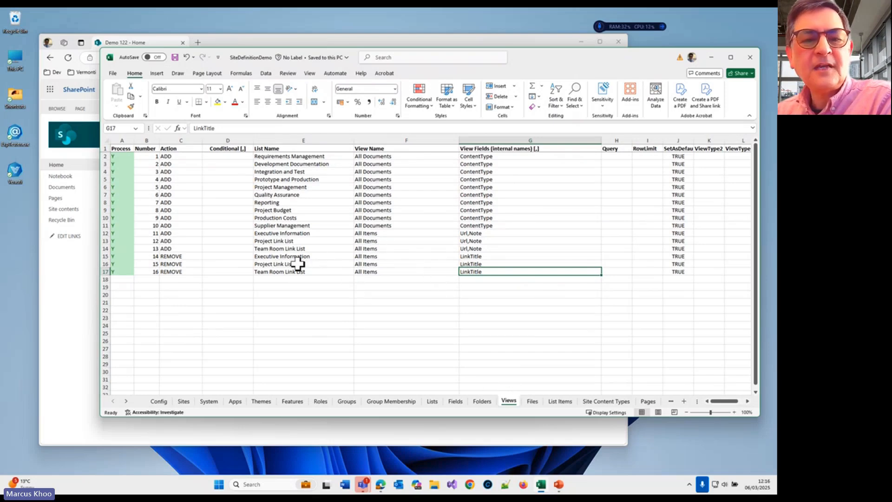
drag(222, 256, 369, 274)
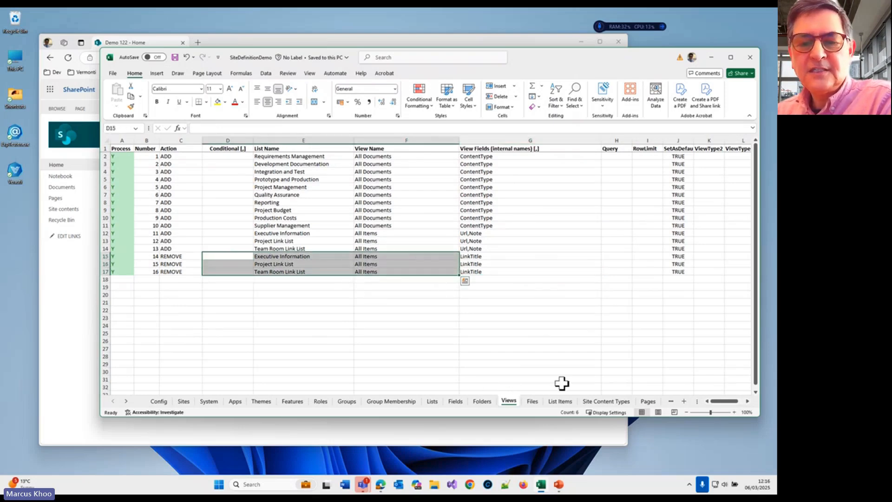
Step: Review the upload sources on the Files sheet and the Field 2 link values on the List Items sheet
click(532, 402)
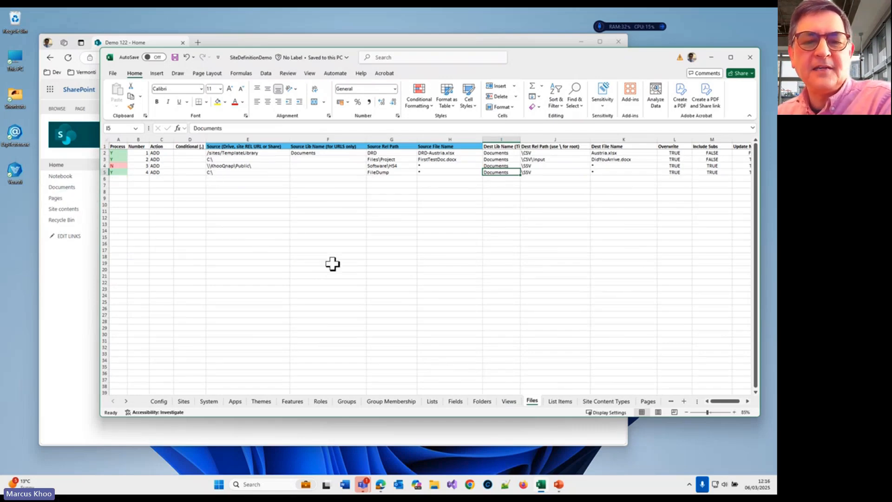
click(560, 401)
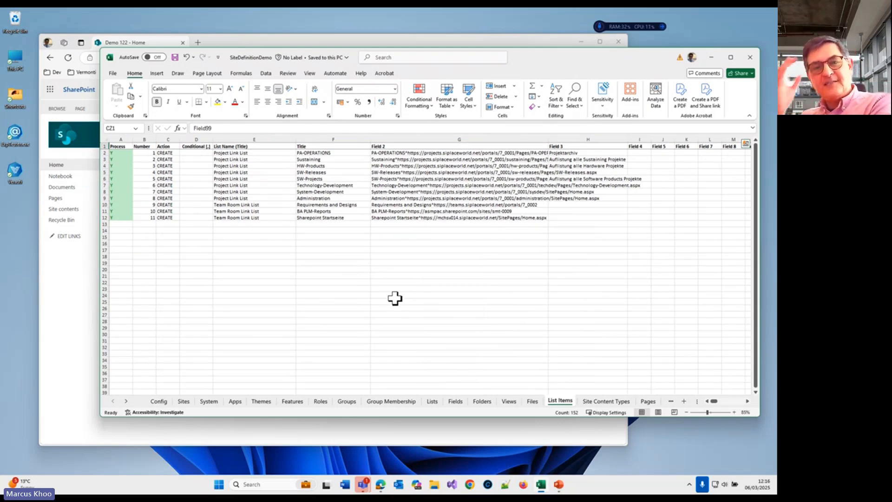
drag(403, 154, 419, 213)
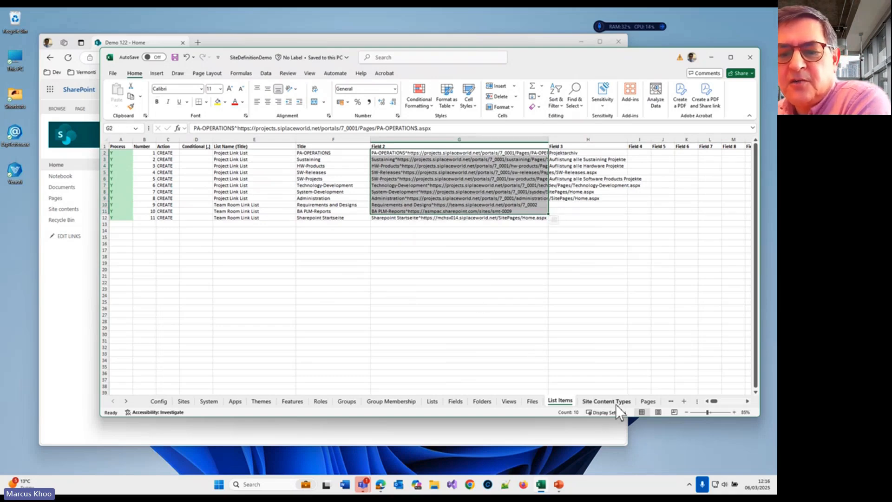
Step: Examine the NewHome row on the Pages sheet and its Set As Home Page value
click(647, 402)
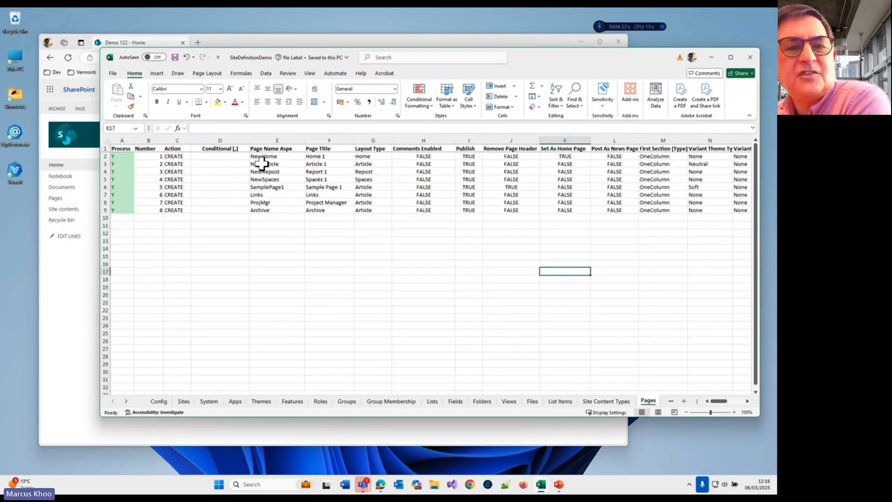
click(277, 157)
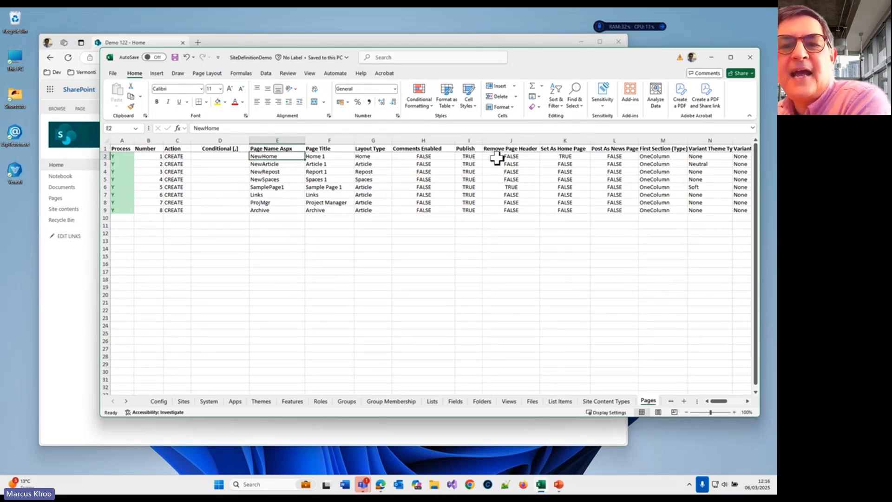
click(565, 157)
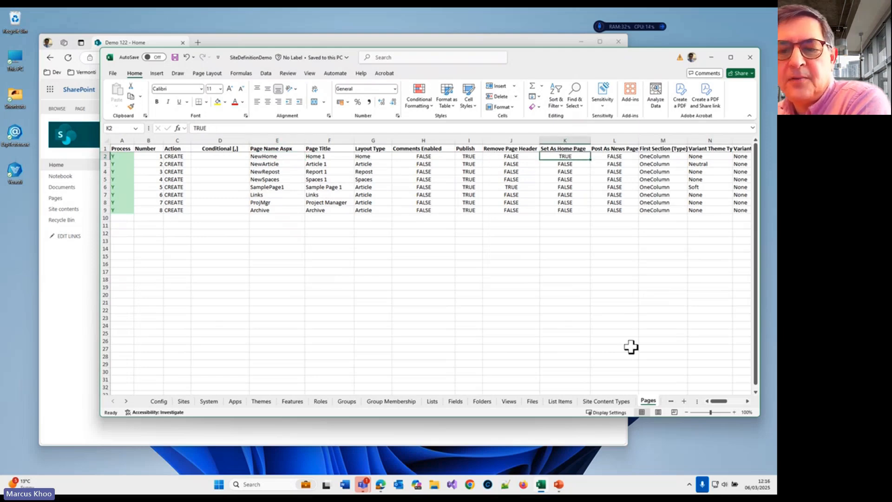
Step: Review the NewHome rows on the Sections sheet and the page content definitions on the Web Parts sheet
click(125, 400)
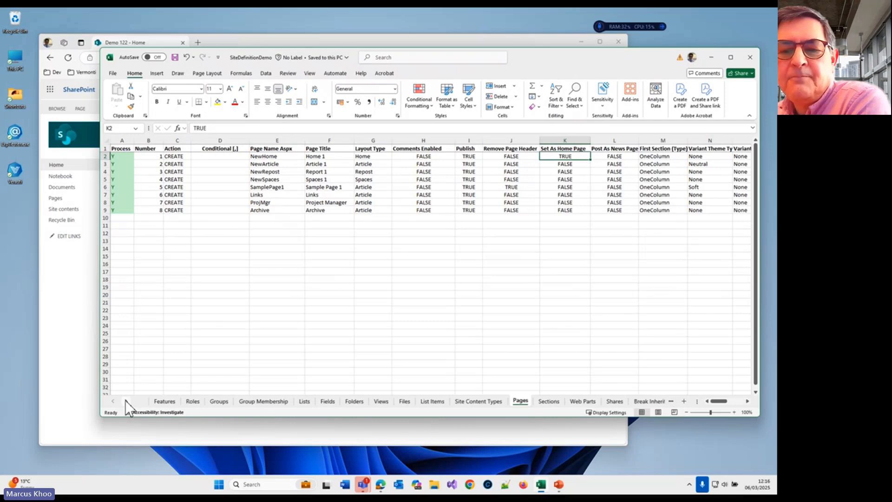
click(486, 400)
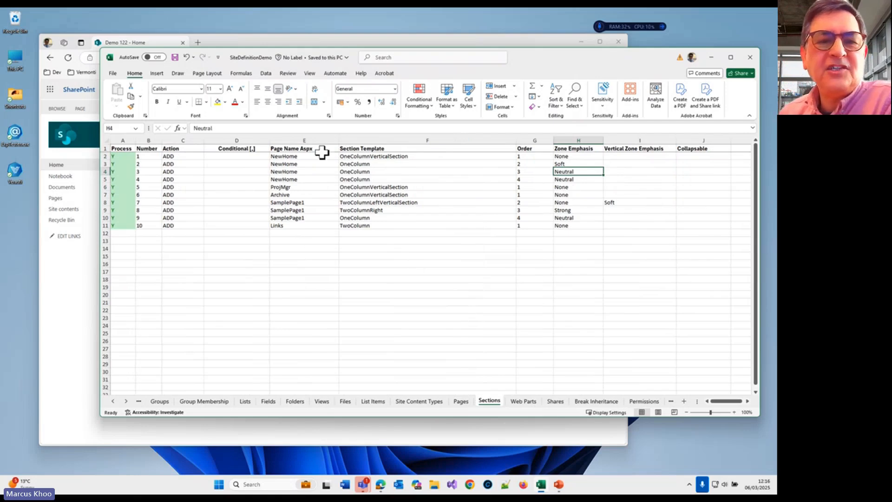
drag(308, 156, 311, 177)
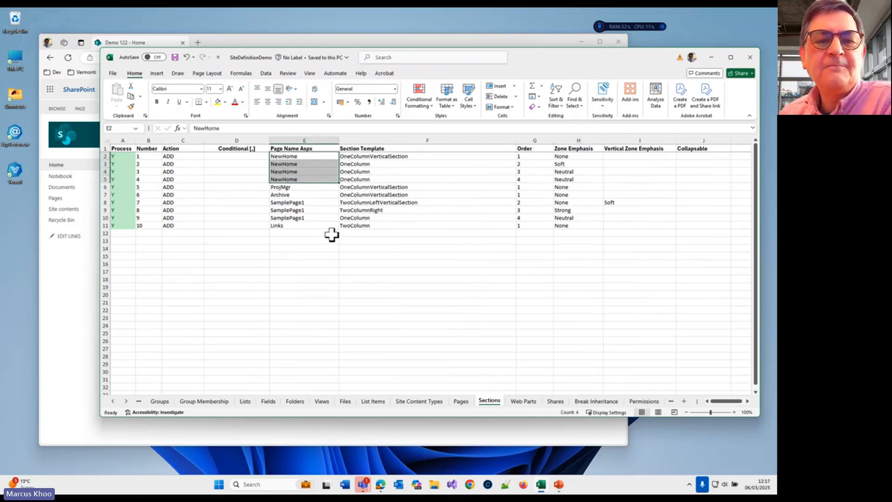
click(522, 401)
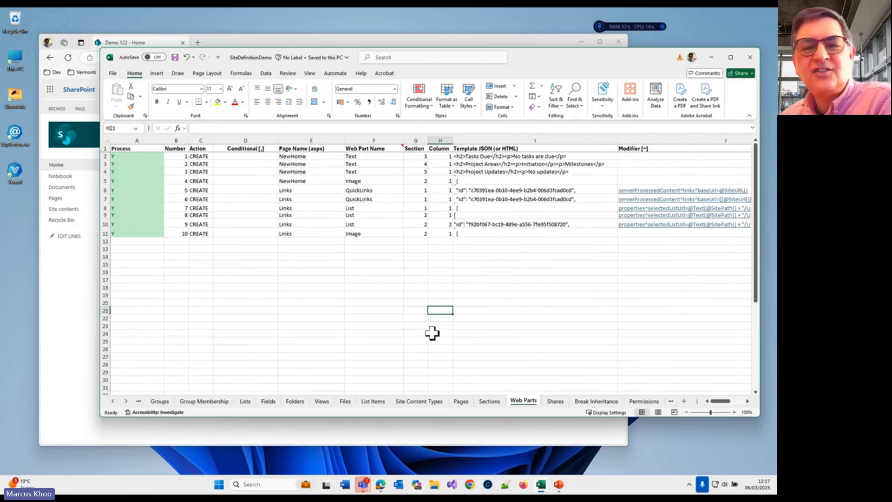
Step: Review the Shares sheet and the lists and folders defined on the Break Inheritance sheet
click(559, 401)
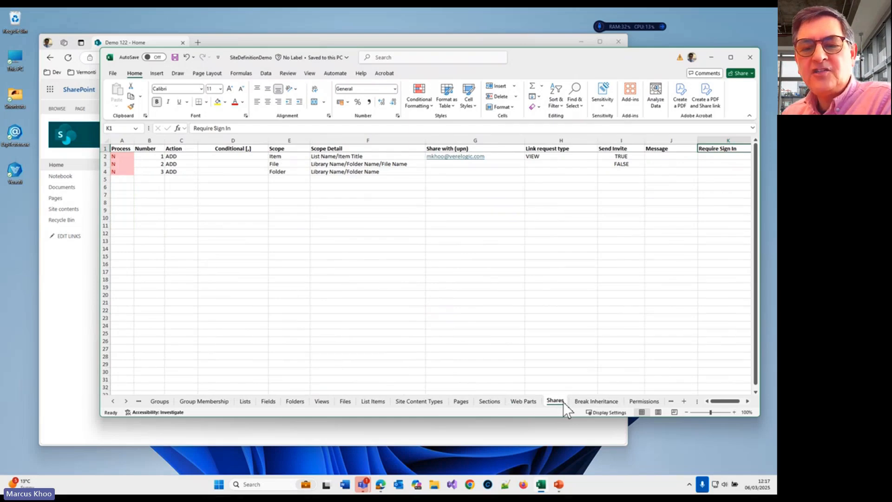
click(126, 400)
click(127, 400)
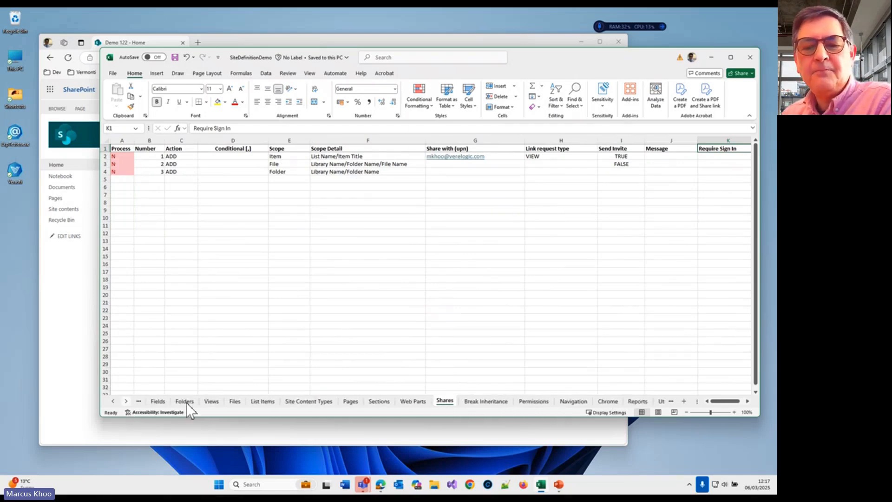
click(485, 400)
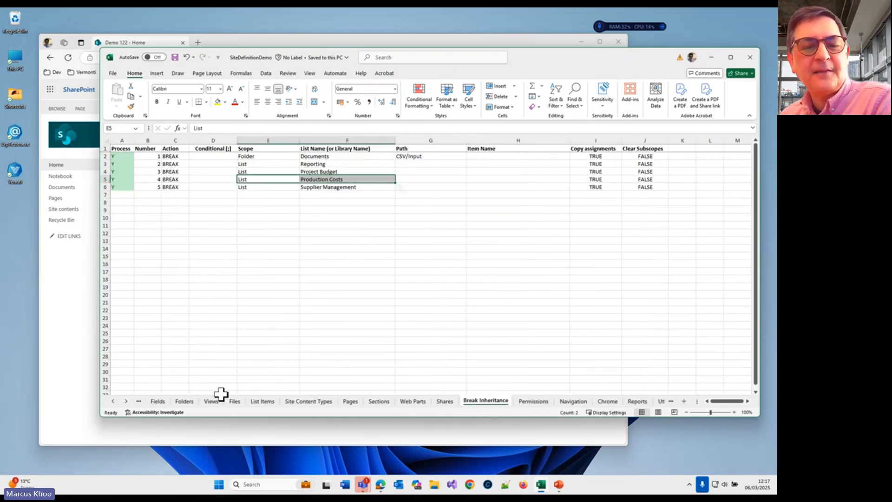
Step: Review the Permissions, Navigation and Chrome sheets, including the quick launch nodes and the site logo settings
click(124, 401)
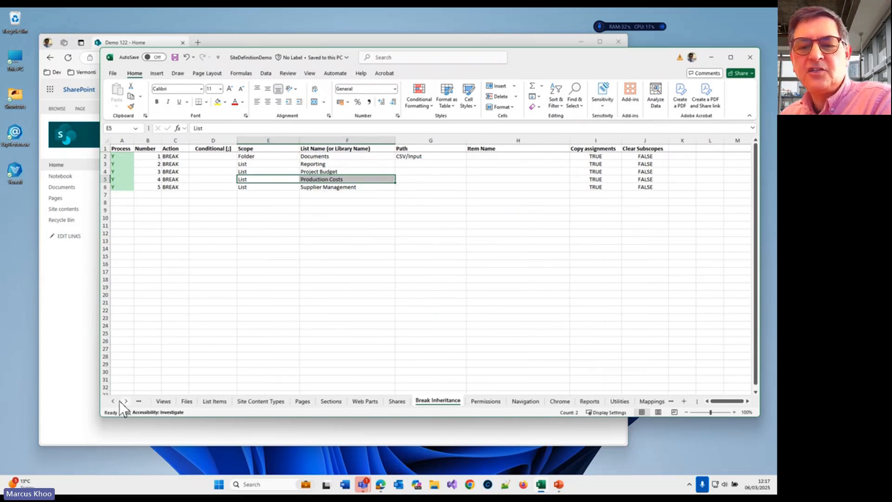
click(481, 402)
click(519, 400)
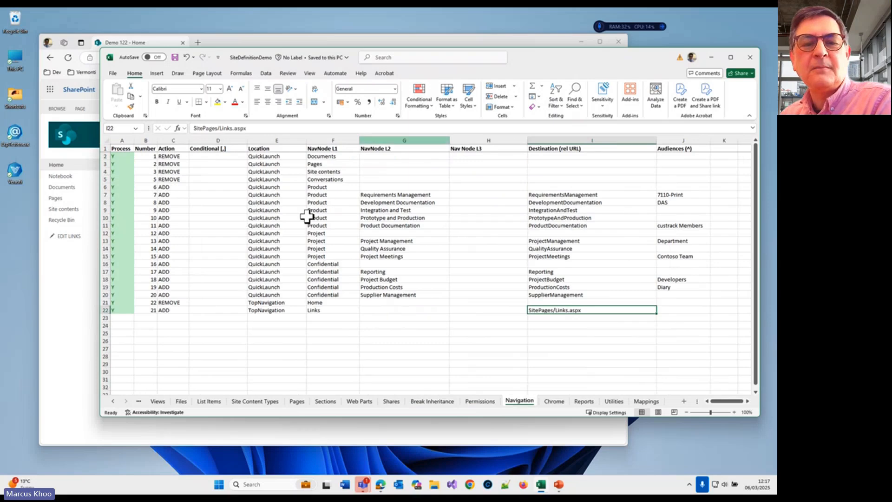
click(553, 402)
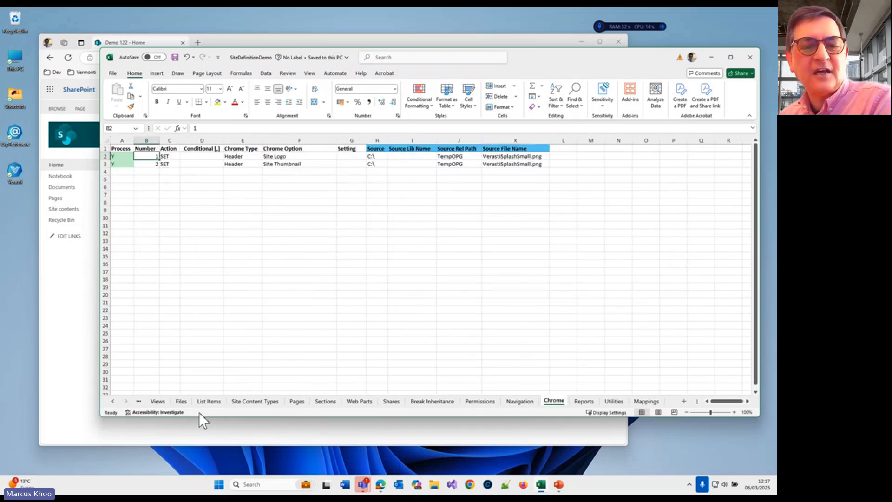
click(113, 400)
click(111, 401)
click(111, 401)
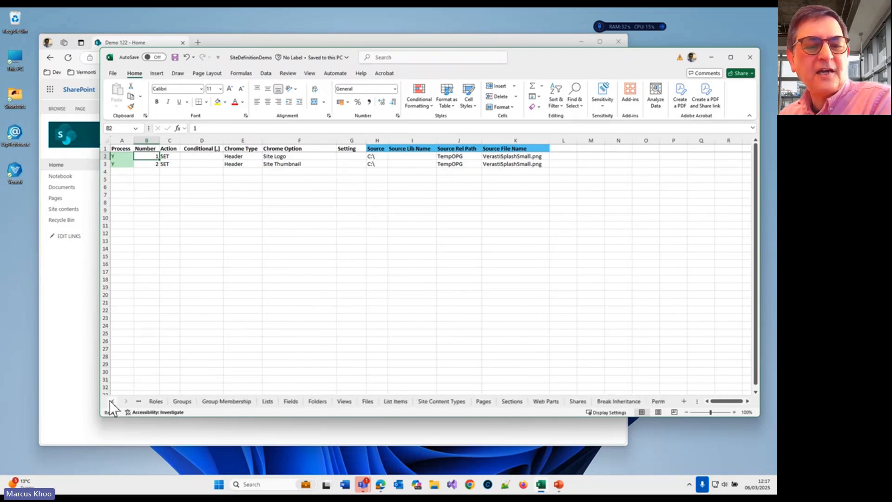
click(110, 400)
click(106, 399)
Step: Switch to the Edge browser, open the Demo 120 site by changing the URL ending to demo120, and move the window aside
click(60, 378)
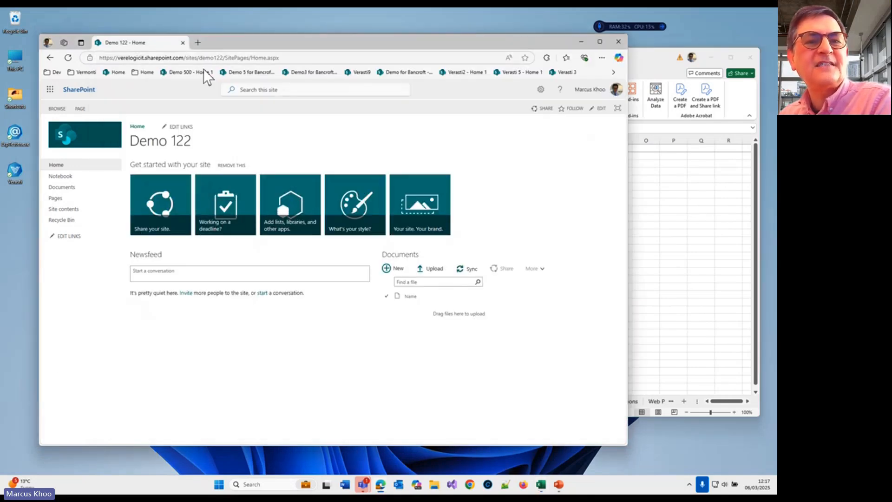
click(256, 59)
drag(216, 59, 506, 48)
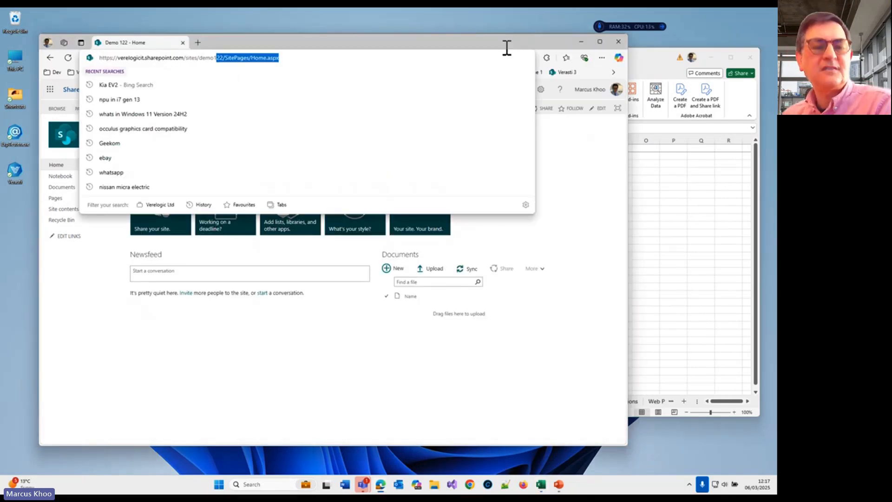
text(20)
key(Return)
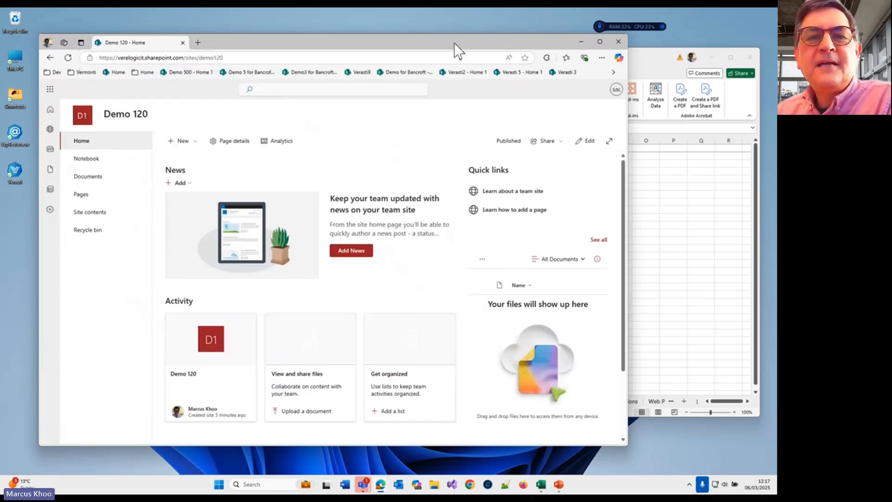
drag(454, 43, 553, 49)
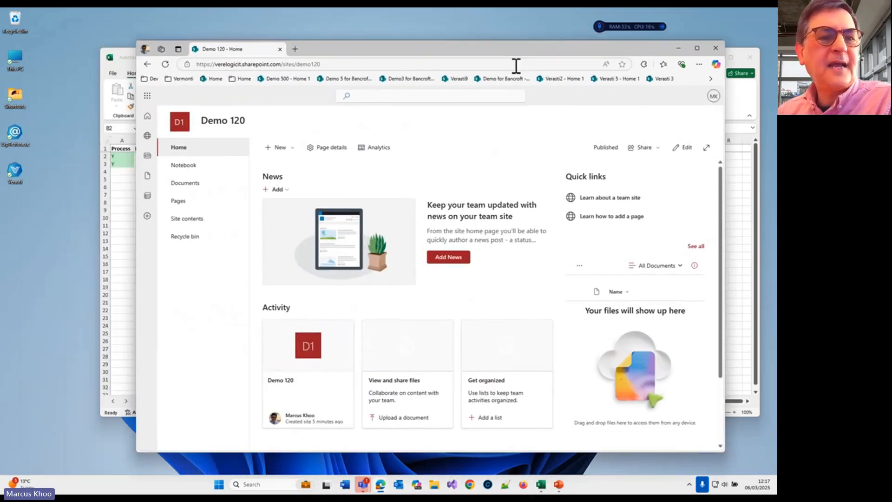
Step: Minimize the Excel workbook and launch the Verasti engine from the desktop to configure the Demo 120 site
click(119, 189)
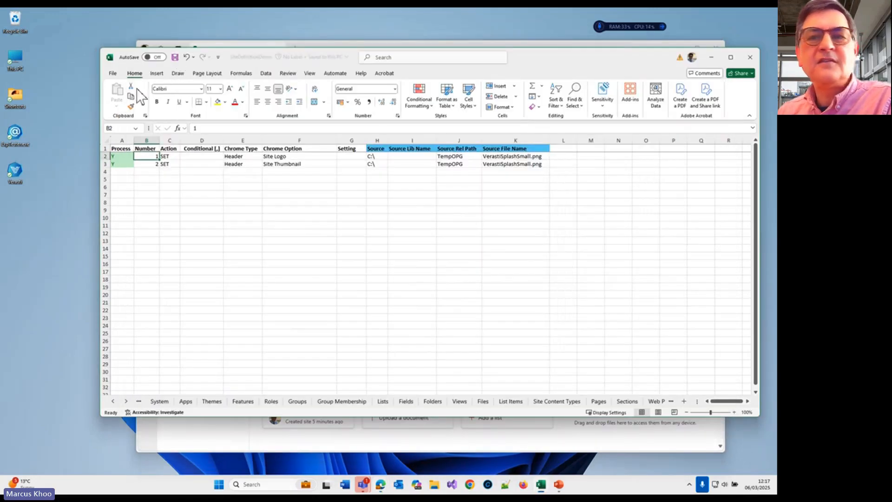
click(712, 57)
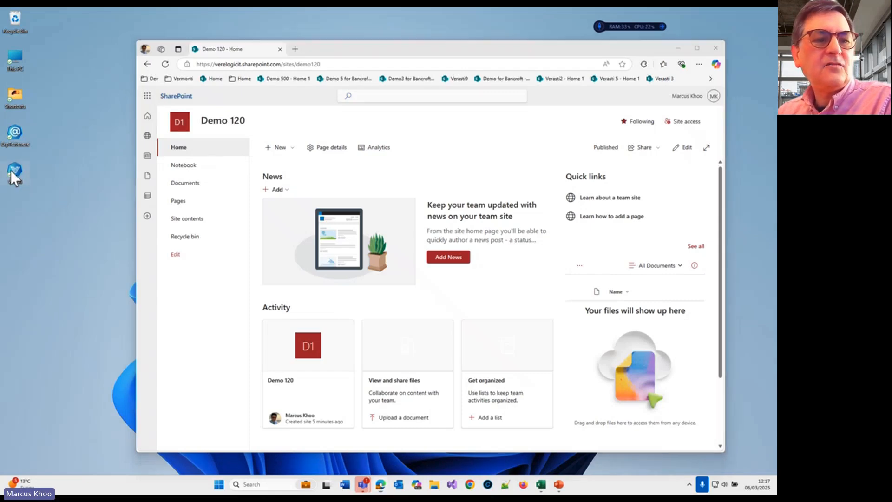
double_click(11, 171)
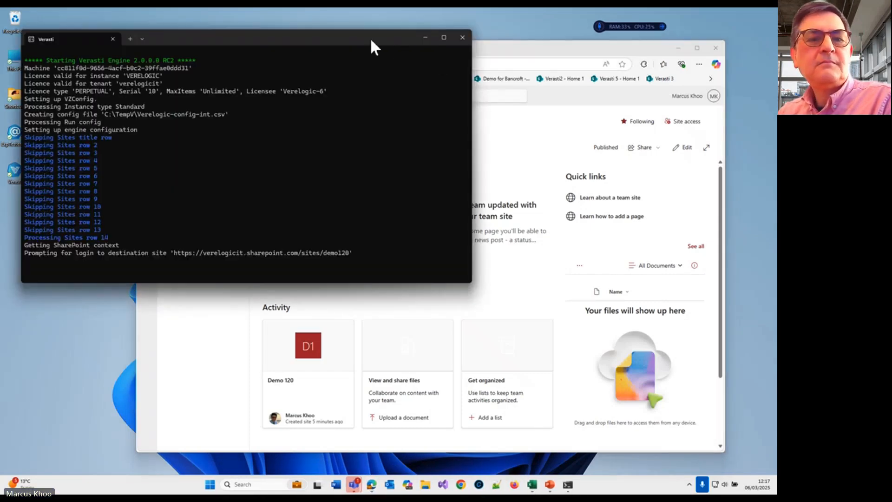
Step: Authenticate the Verasti engine for the Demo 120 site with the Windows-connected Verelogic account and close the completed sign-in page
drag(369, 37, 364, 35)
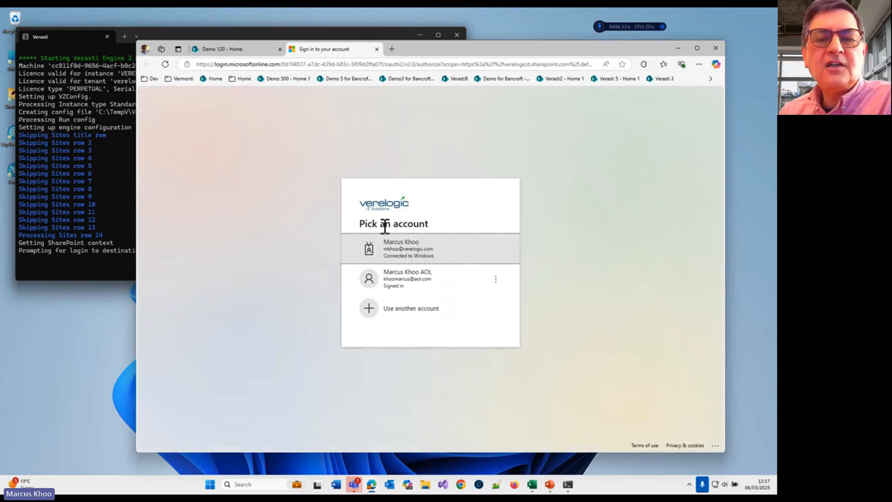
click(107, 265)
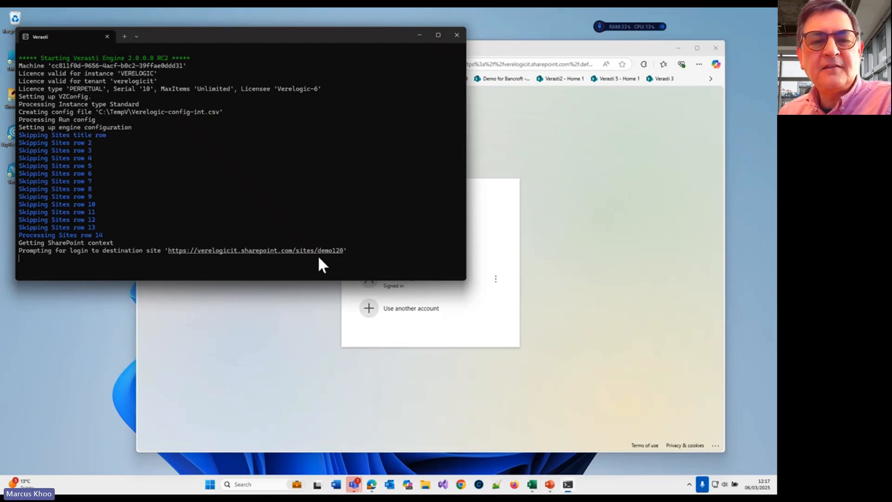
click(354, 380)
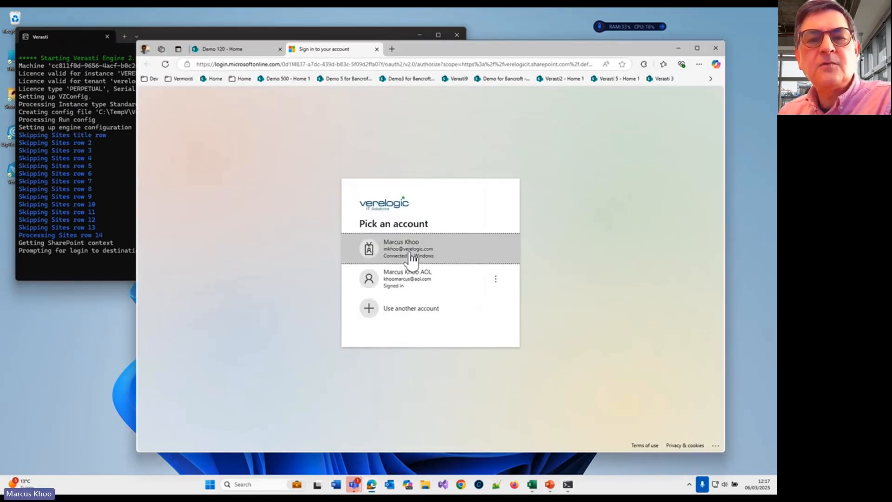
click(411, 257)
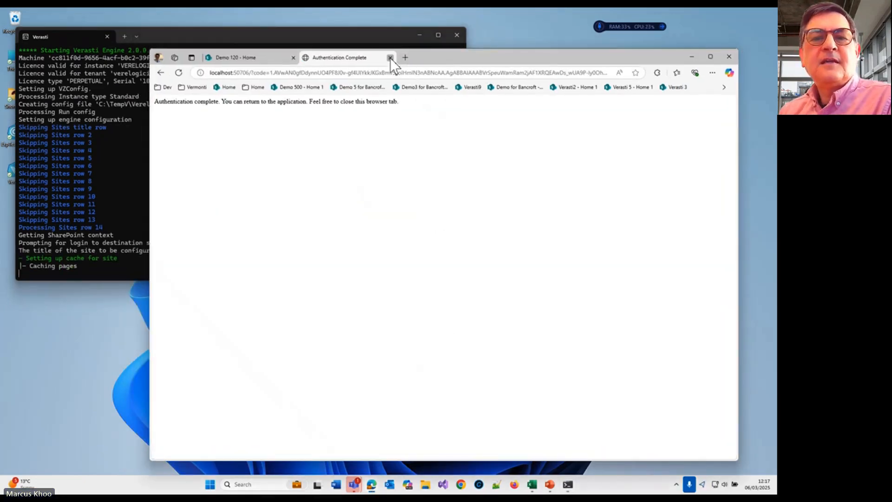
click(377, 49)
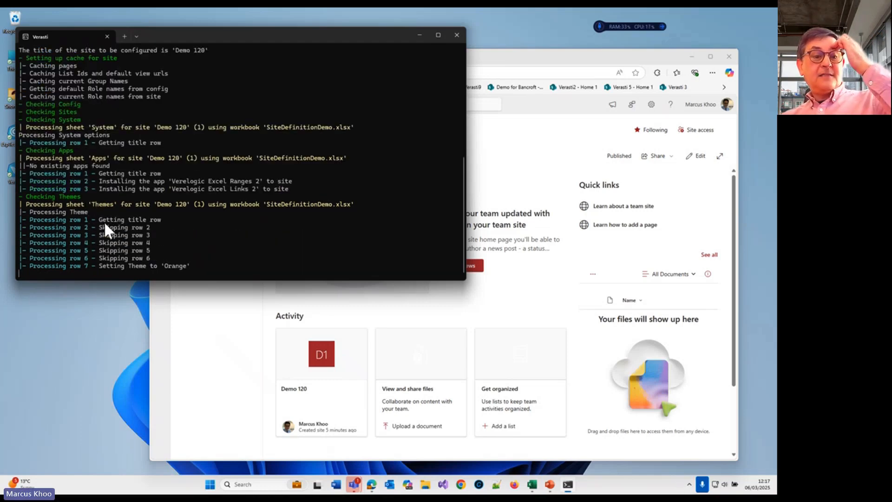
Step: Check the enabled Orange row on the Themes sheet in Excel and reload the Demo 120 home page in Edge to compare its theme
click(542, 58)
click(532, 484)
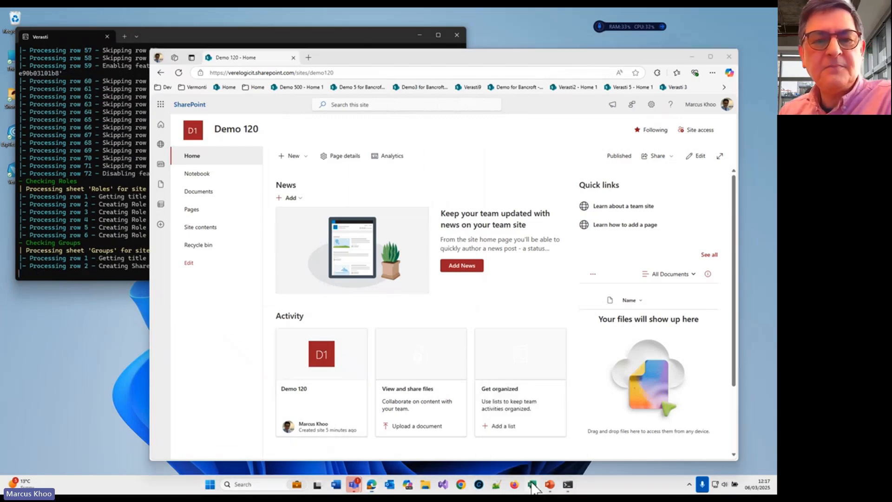
click(212, 400)
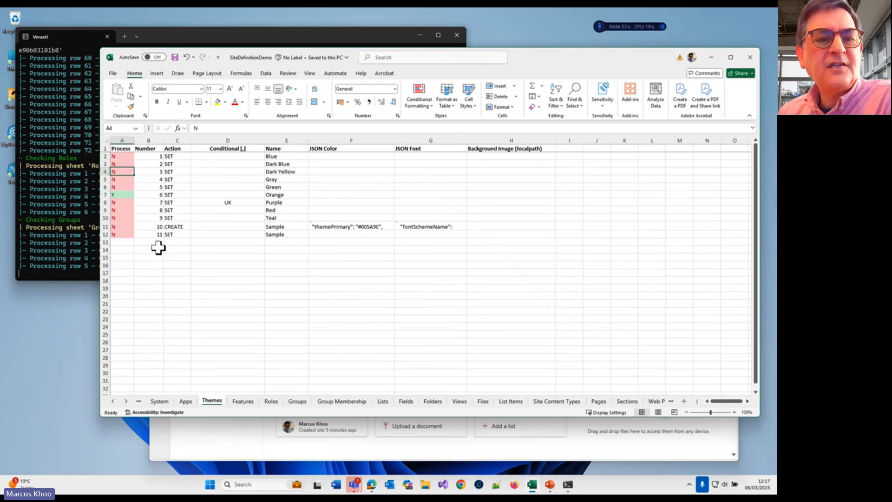
drag(124, 195, 292, 198)
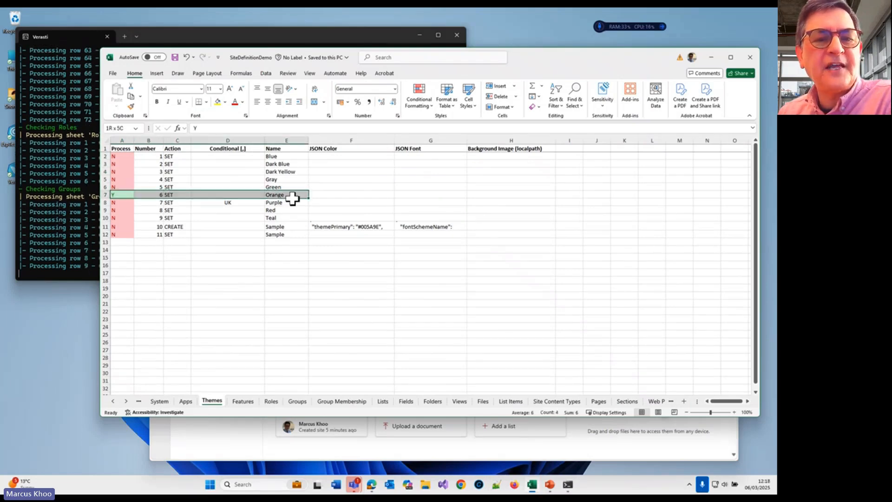
click(237, 442)
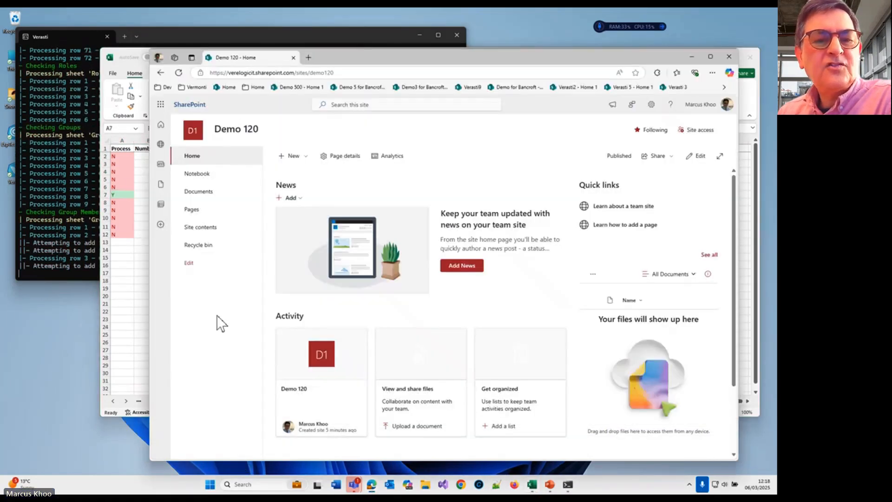
click(191, 154)
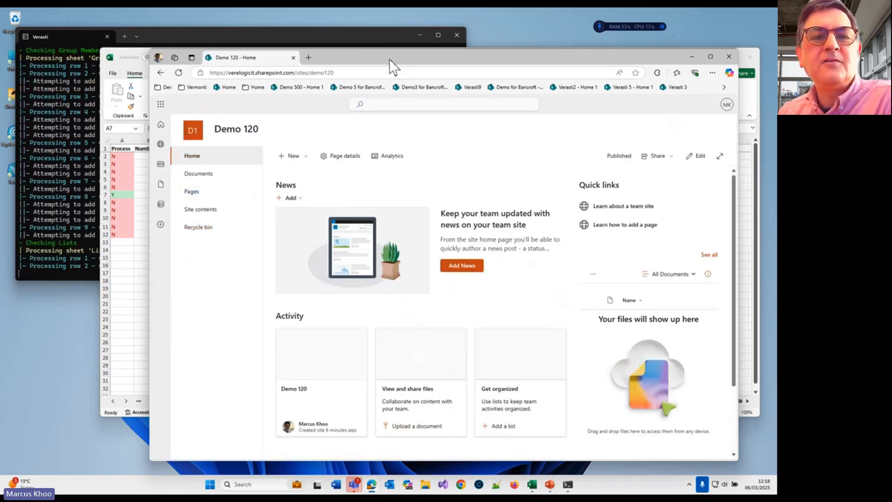
drag(389, 59, 411, 58)
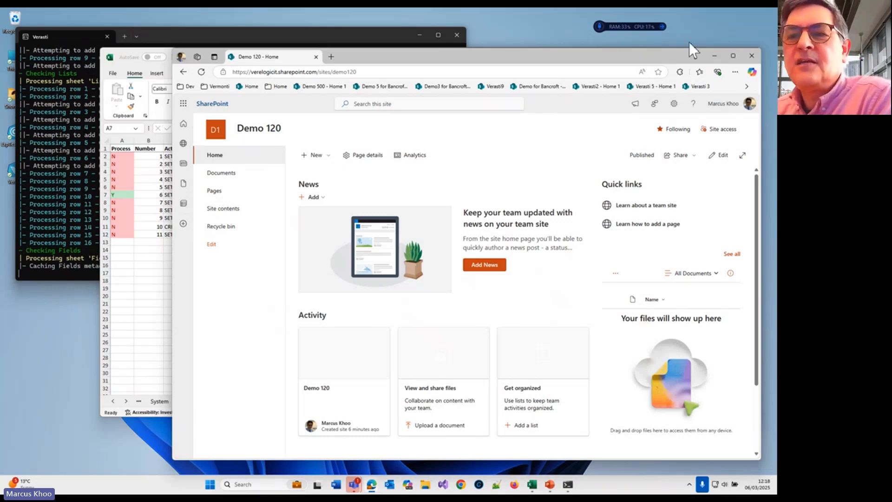
Step: Review which site features are active in the Demo 120 site settings and return to the site's home page
click(673, 103)
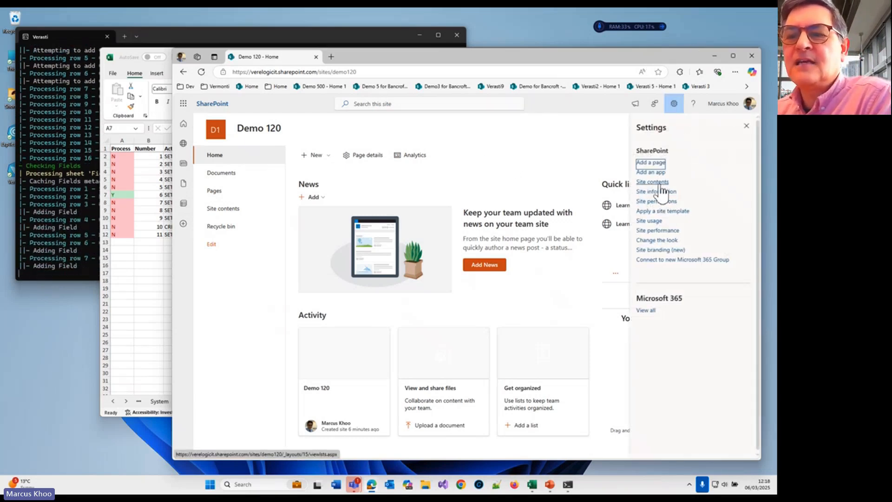
click(660, 184)
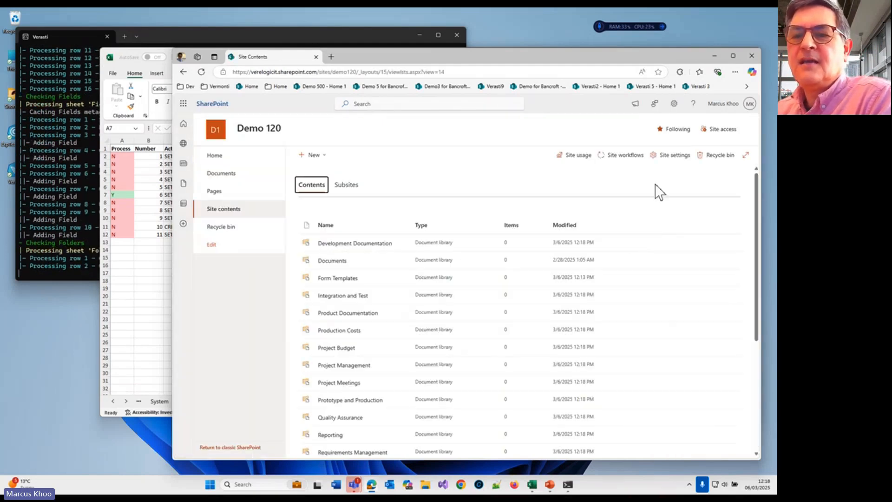
click(669, 155)
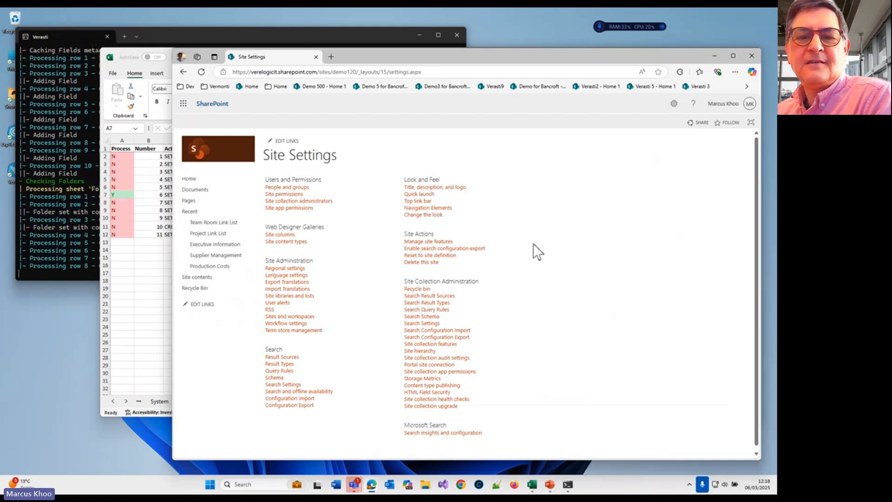
click(440, 241)
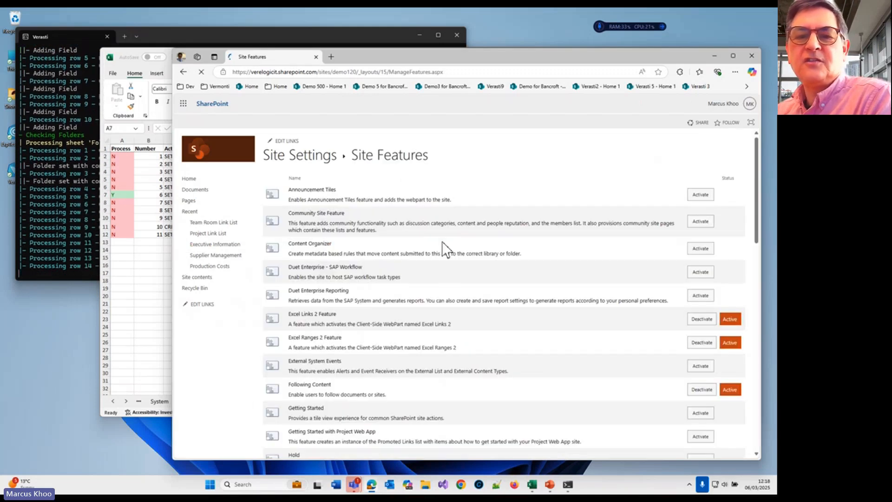
scroll(664, 251, down, 8)
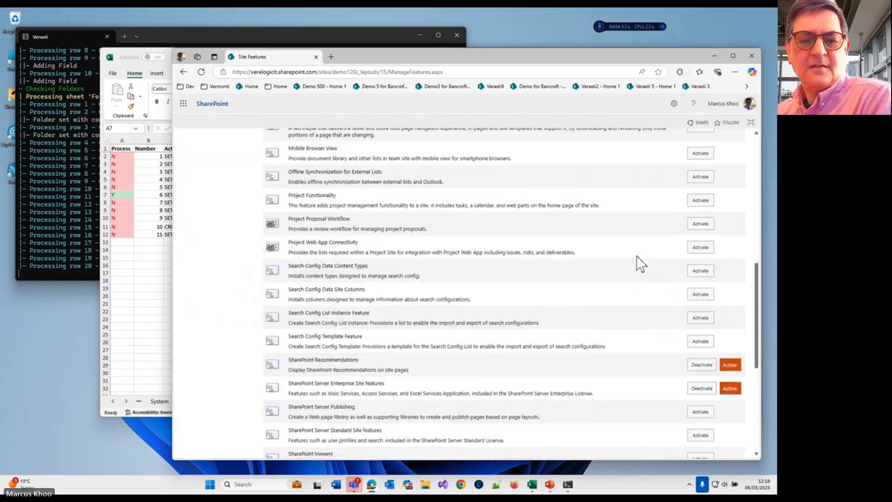
scroll(640, 263, down, 2)
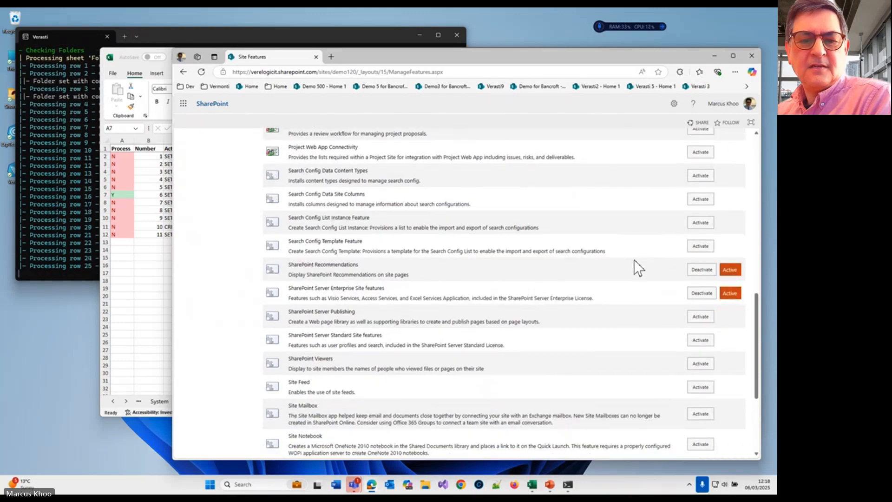
scroll(631, 262, down, 2)
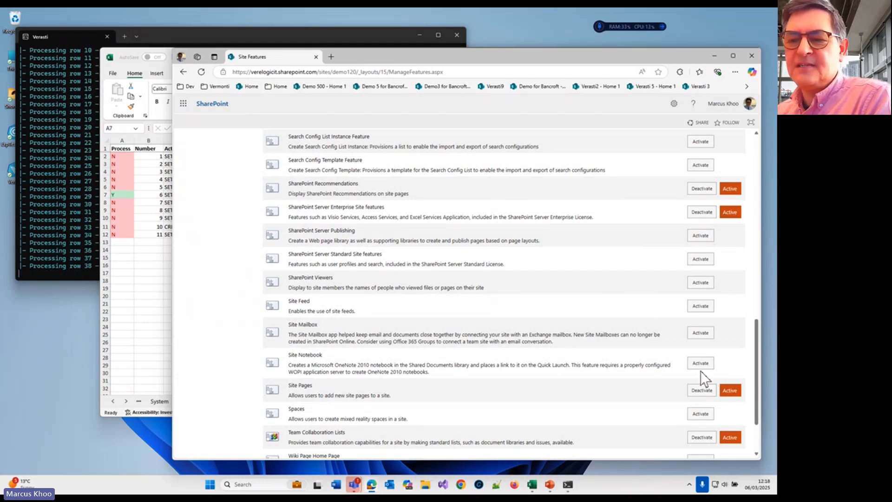
drag(755, 370, 748, 124)
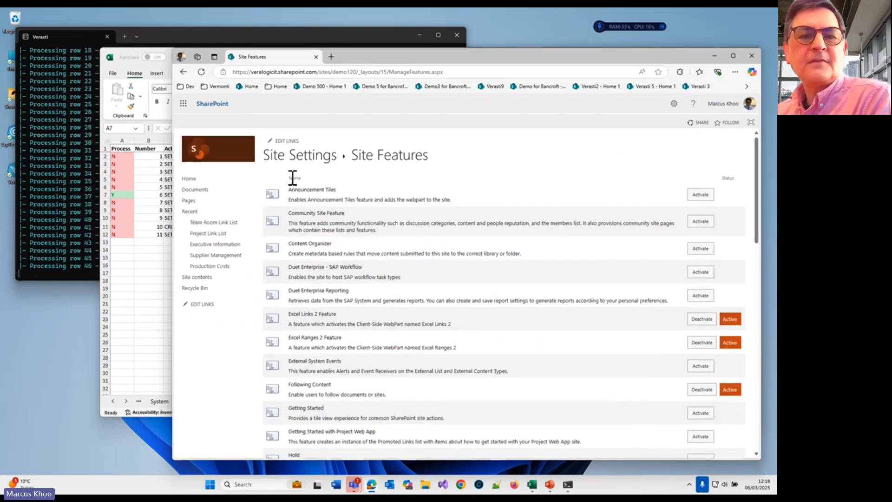
click(205, 179)
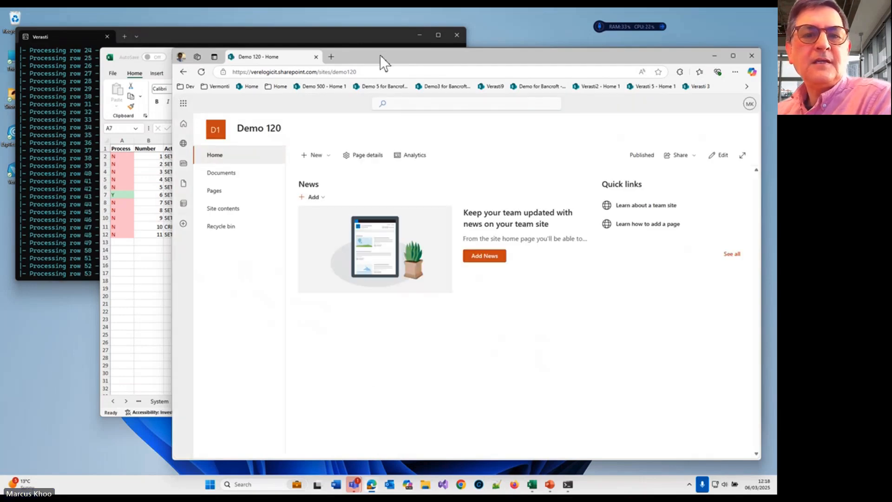
Step: Switch to the Verasti engine window, examine its log entries for fields and folders, and return to the Demo 120 site in Edge
drag(380, 55, 382, 52)
click(157, 41)
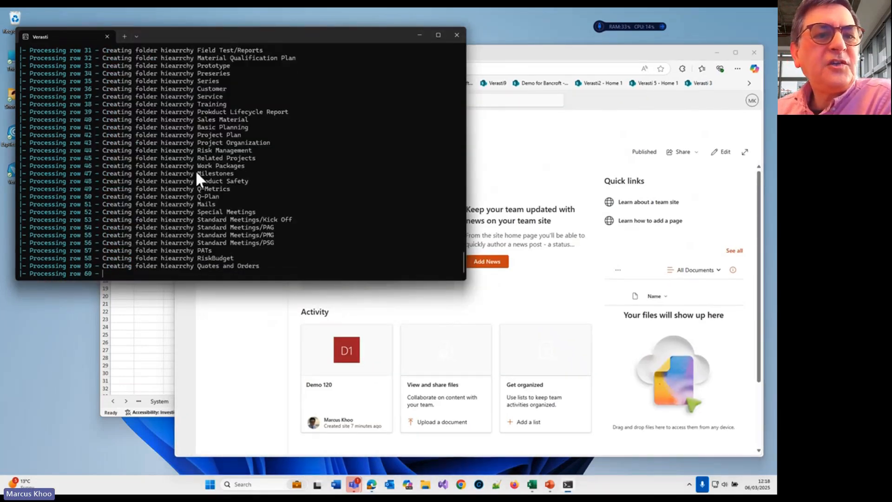
scroll(191, 174, up, 7)
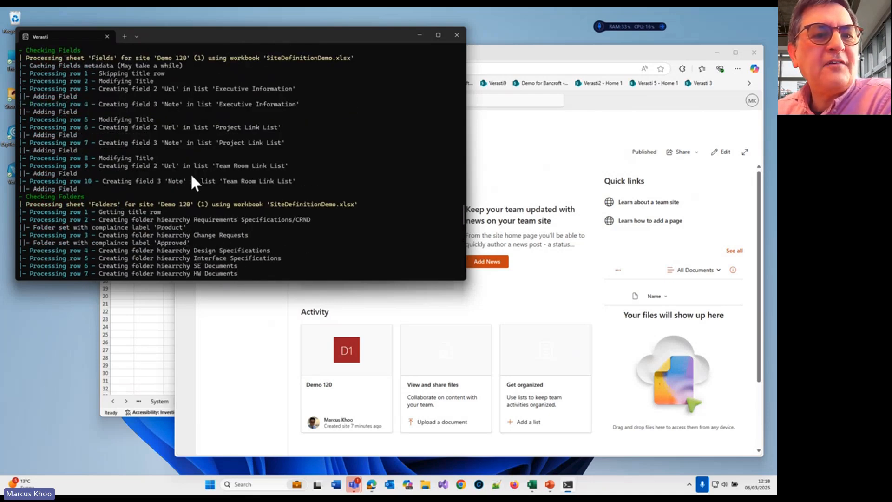
click(570, 65)
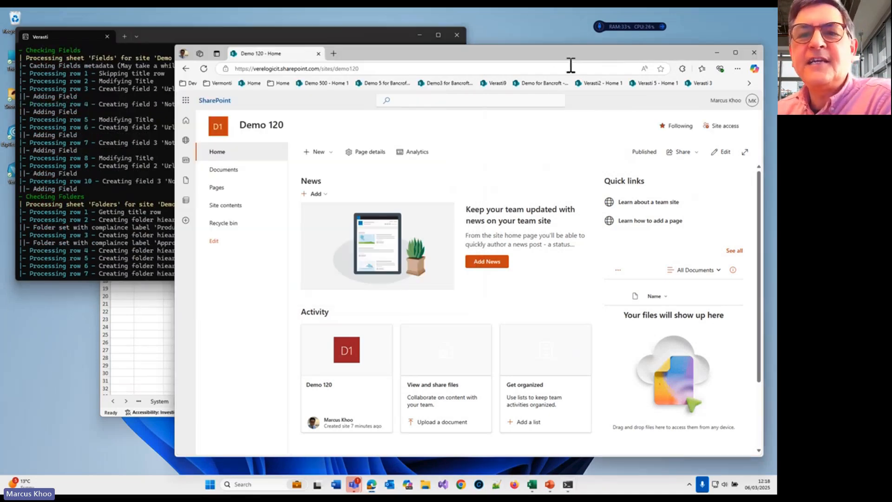
Step: Review the libraries and item counts in the site contents, check the engine's progress, and open the Integration and Test library
click(234, 206)
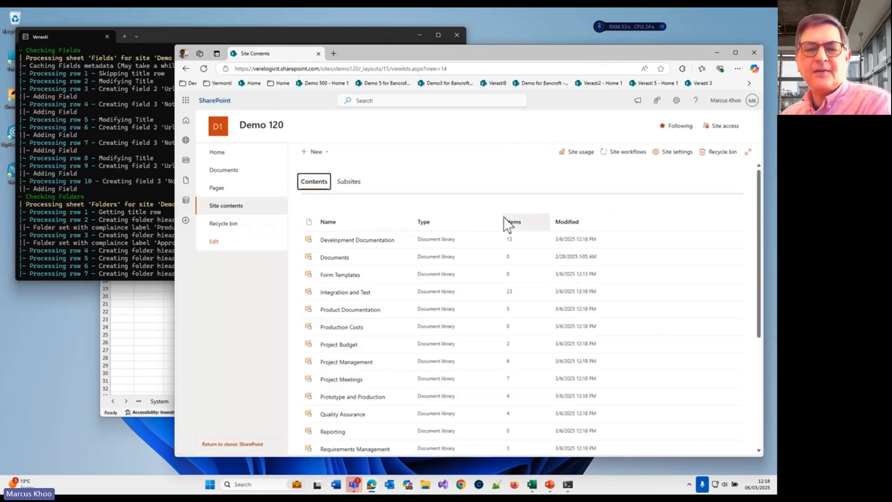
scroll(459, 252, down, 1)
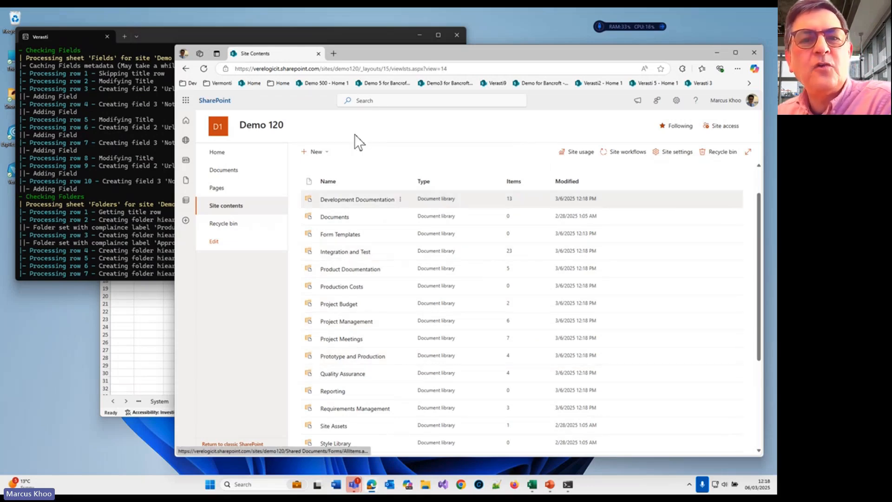
click(354, 36)
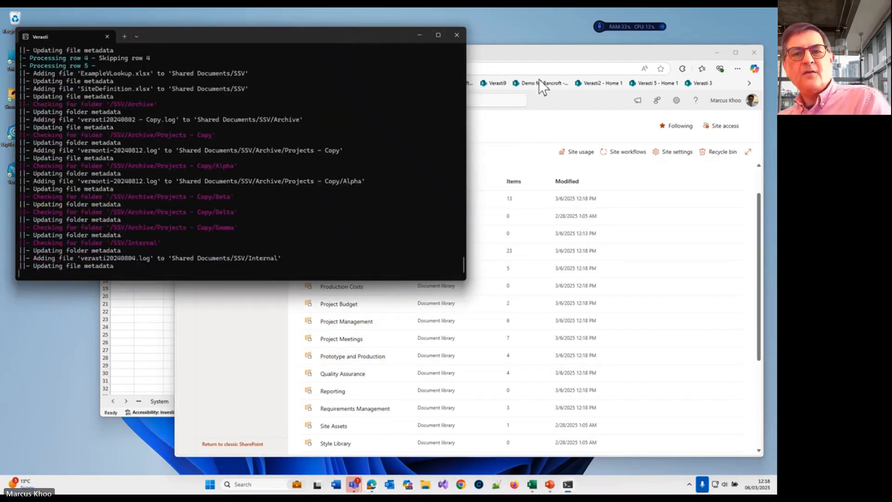
click(555, 56)
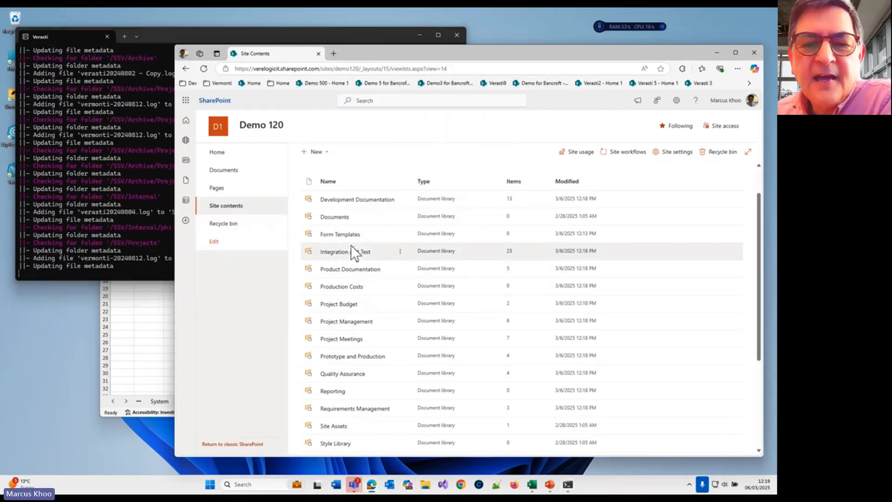
click(353, 253)
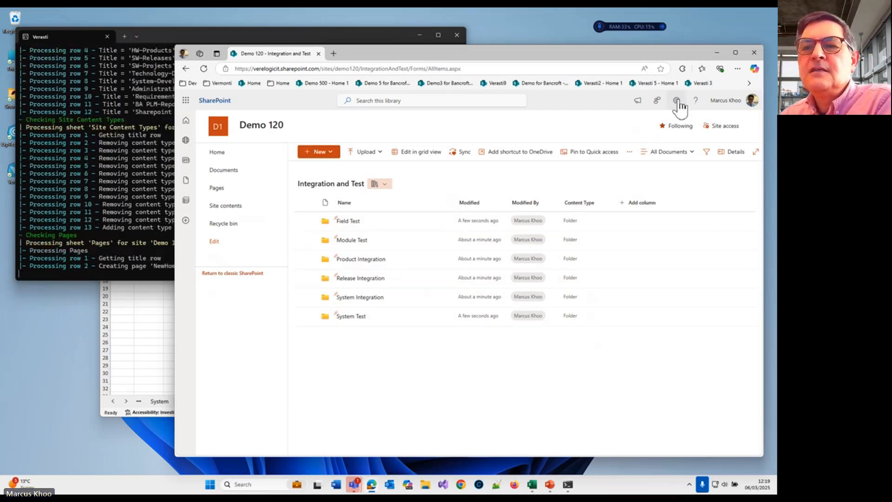
Step: Return to the site contents and open the Team Room Link List to inspect its link items
click(227, 209)
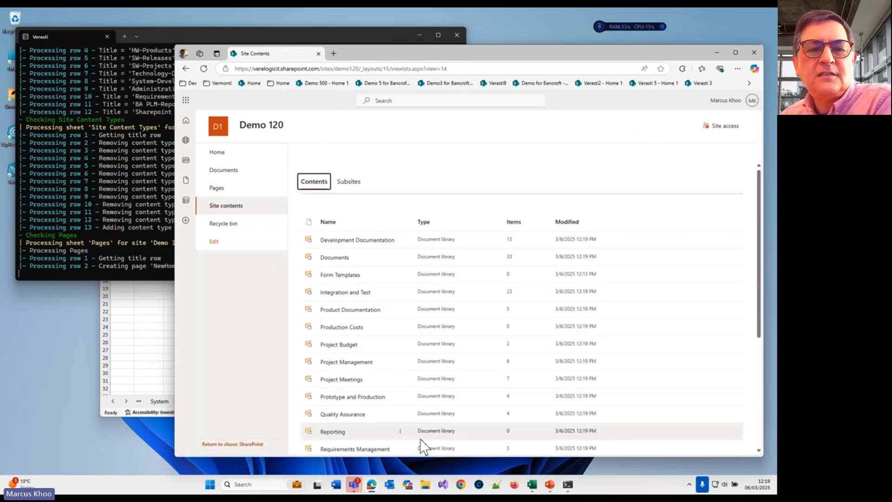
scroll(399, 365, down, 5)
scroll(395, 366, down, 1)
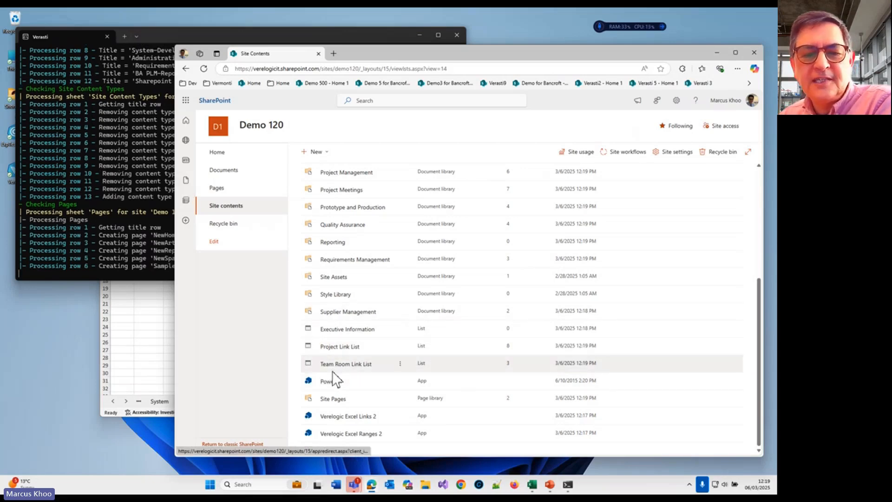
click(346, 366)
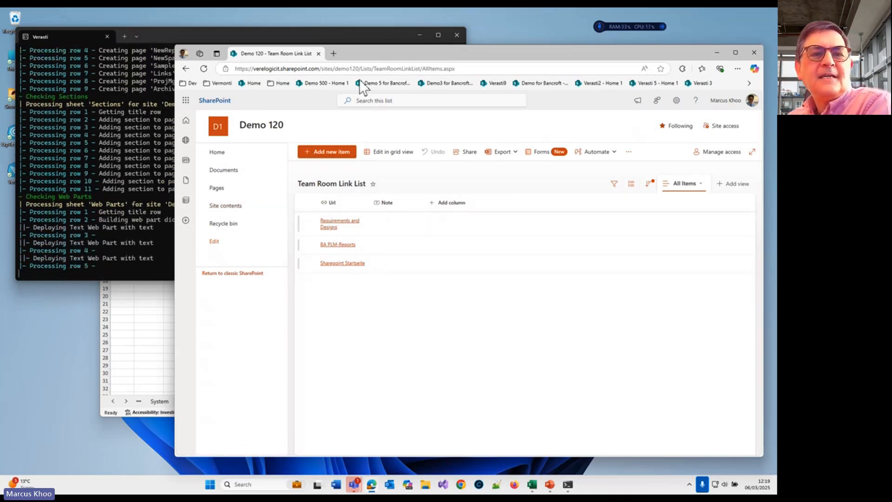
Step: Inspect the CSV and SSV folders in the Documents library and open the site's new home page
click(237, 173)
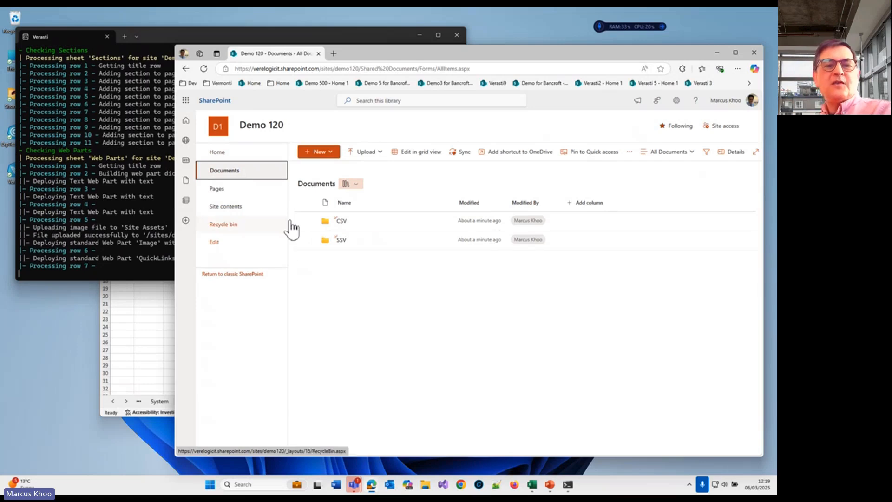
click(341, 241)
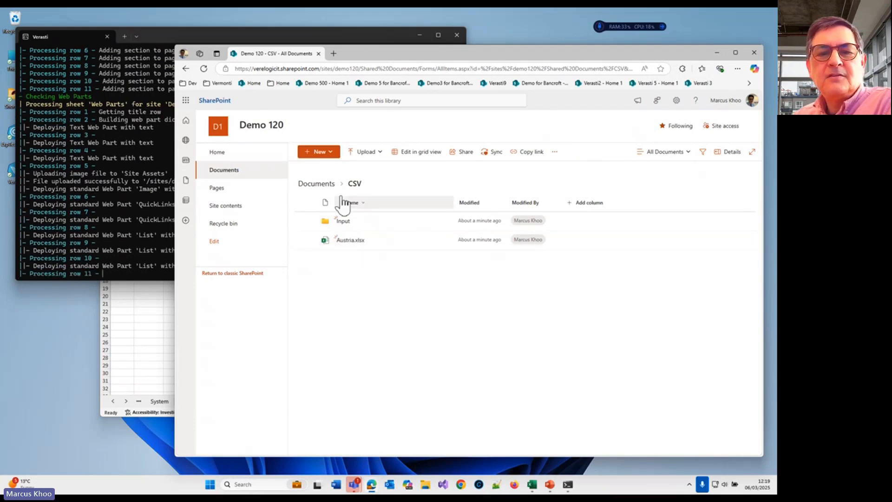
click(319, 186)
click(346, 242)
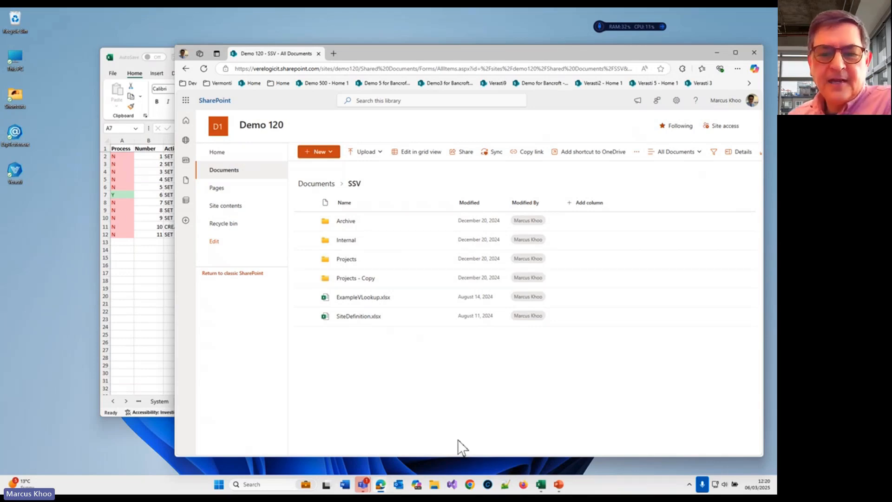
click(223, 131)
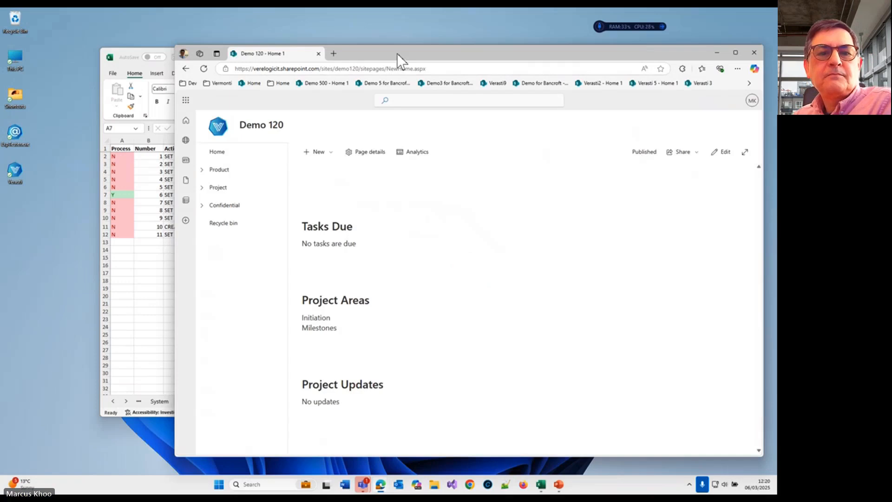
Step: Examine the new Demo 120 home page, including its image, page address and the task and project sections
drag(396, 53, 355, 49)
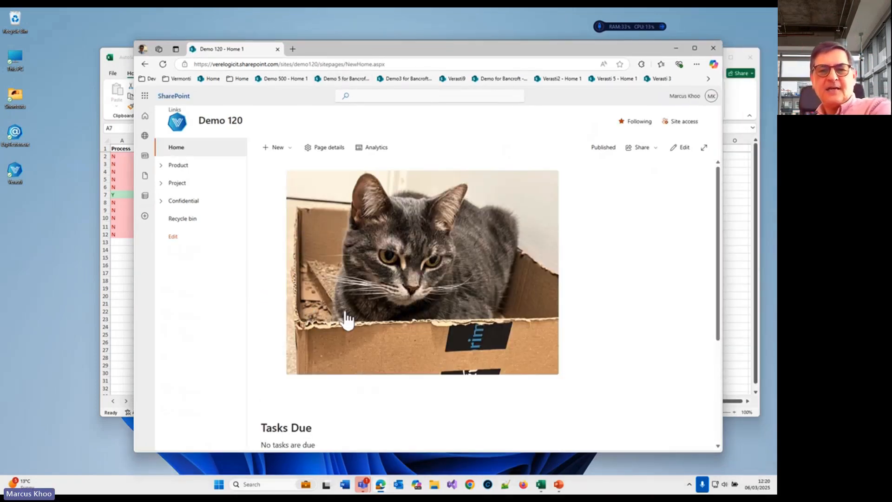
scroll(388, 275, down, 1)
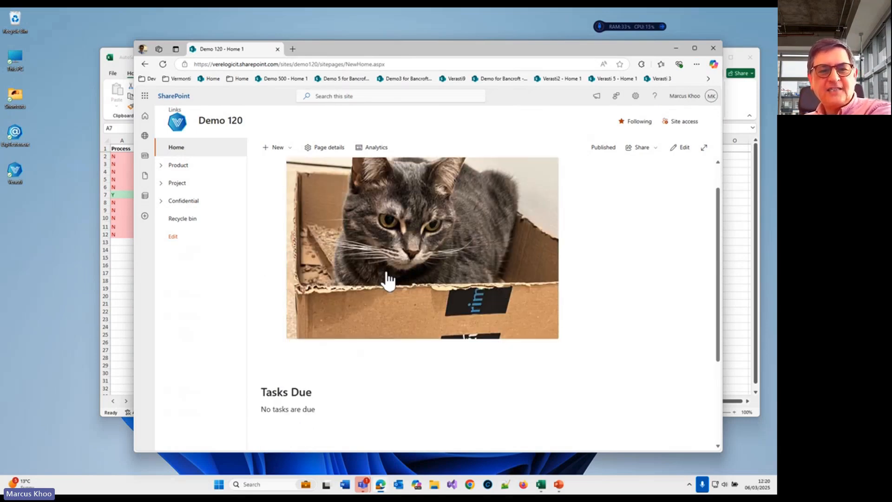
scroll(387, 275, up, 1)
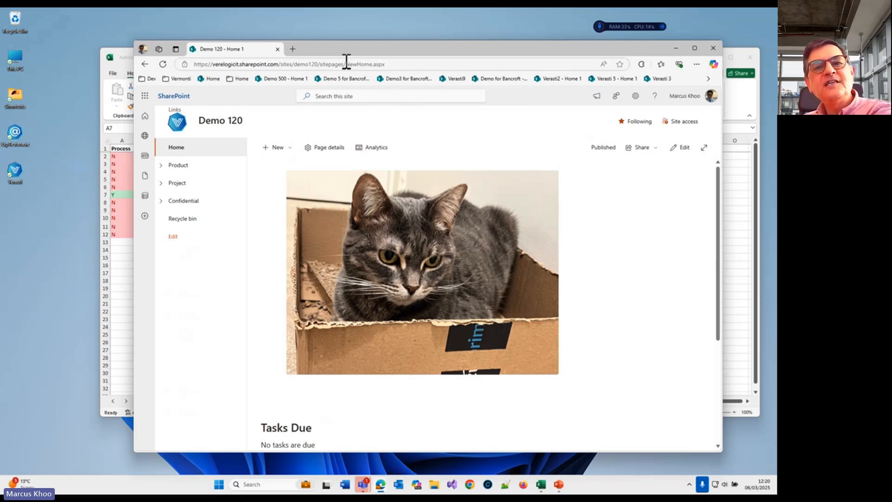
drag(345, 64, 376, 64)
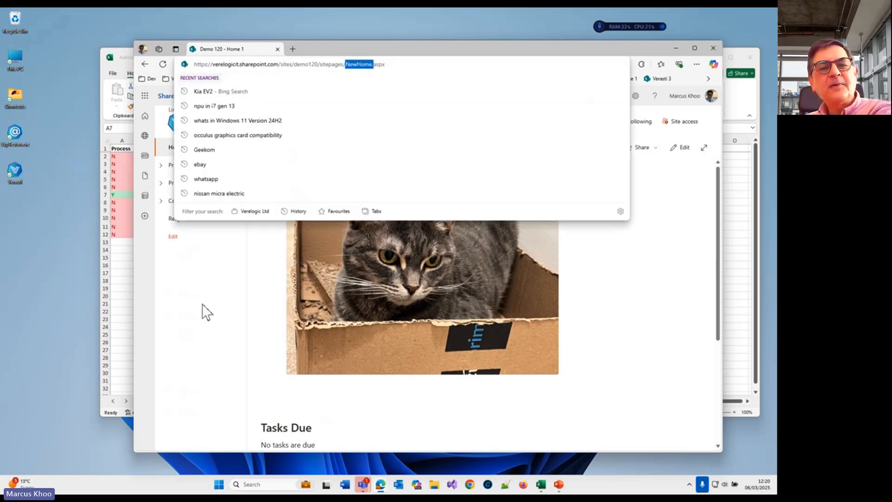
click(203, 305)
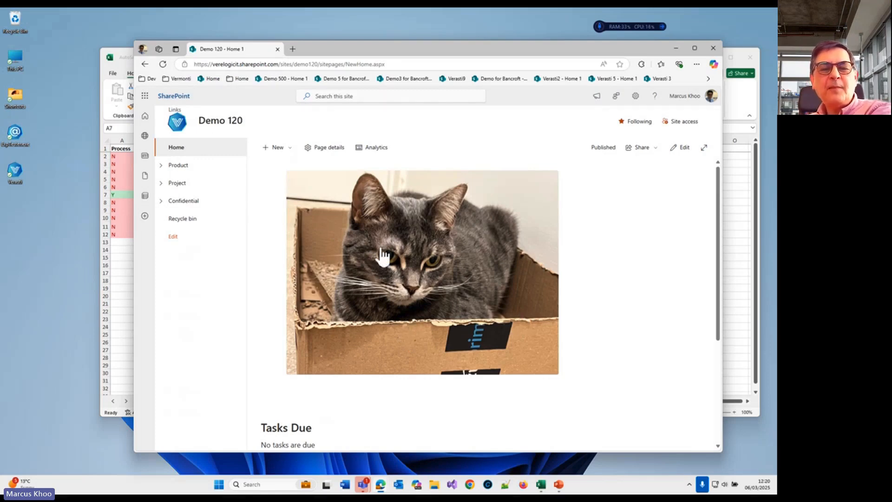
scroll(382, 255, down, 5)
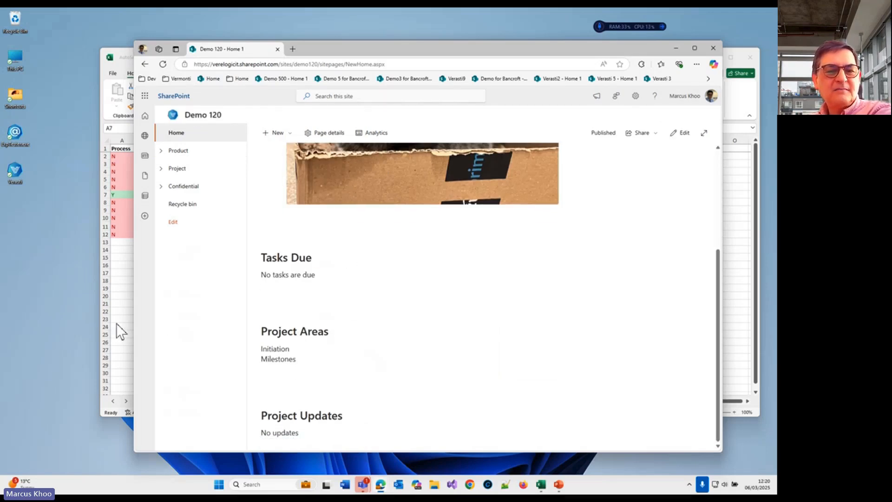
Step: Expand the Product, Project and Confidential navigation groups and open the Integration and Test library
click(161, 150)
click(179, 258)
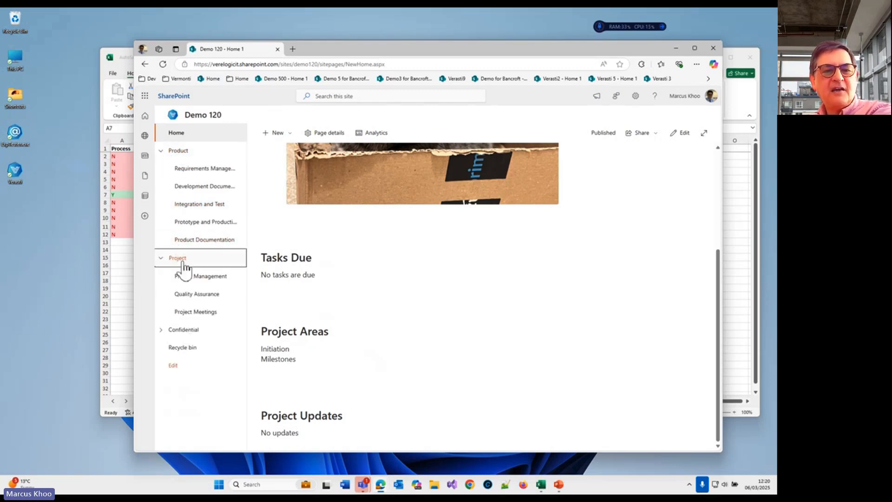
click(194, 331)
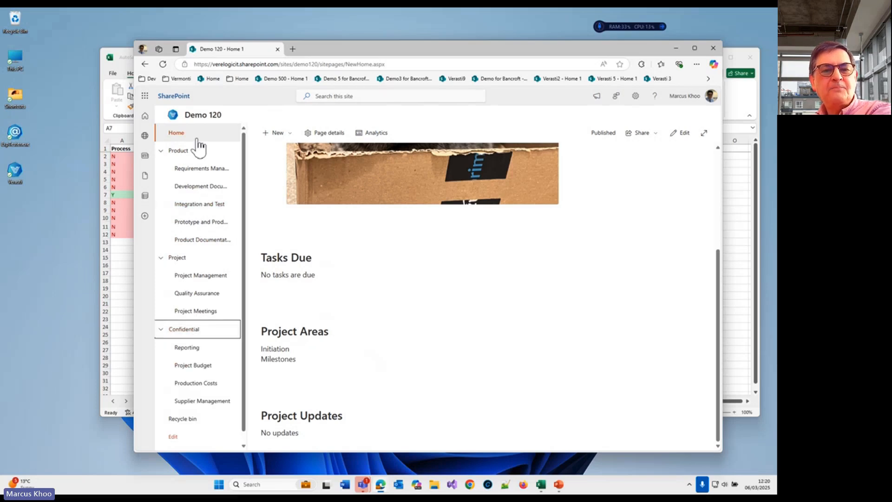
click(206, 206)
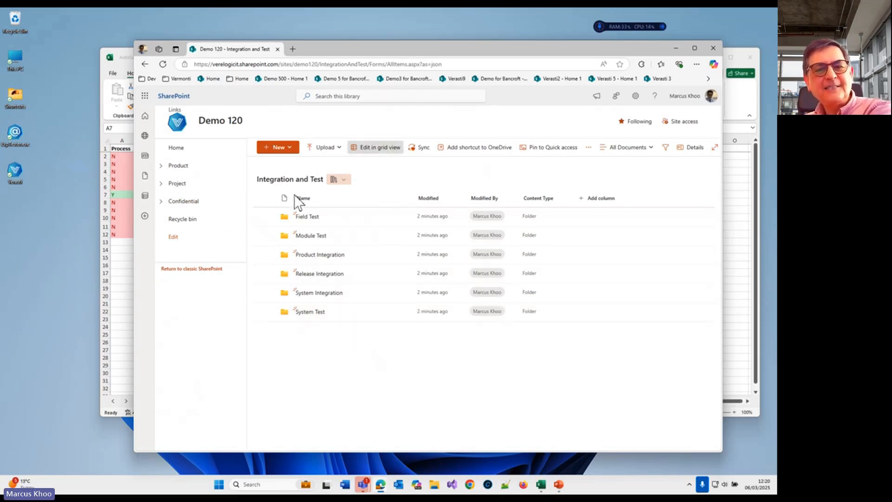
Step: Open the site's Links page, maximize the window, review its link sections and lists, and return to the home page
click(176, 112)
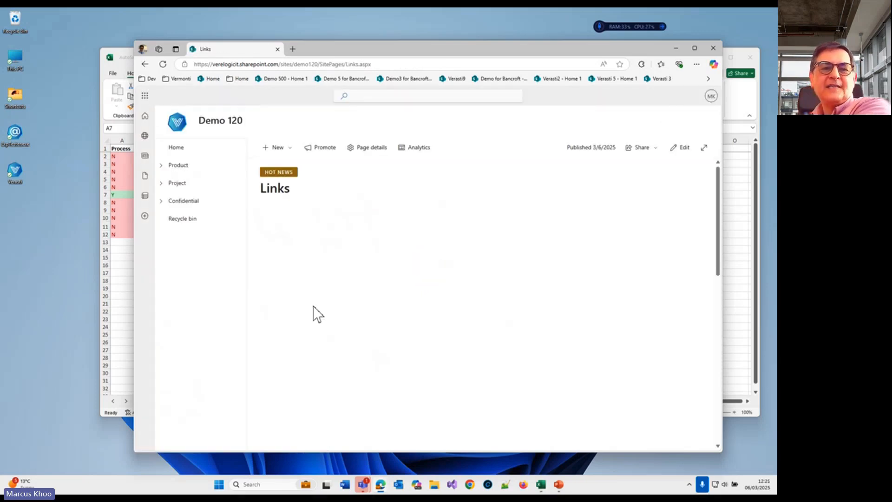
double_click(478, 49)
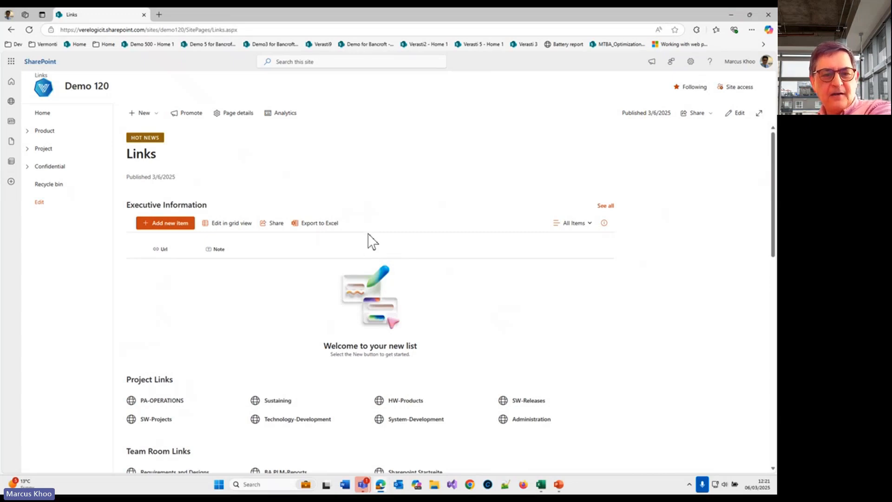
scroll(368, 234, down, 6)
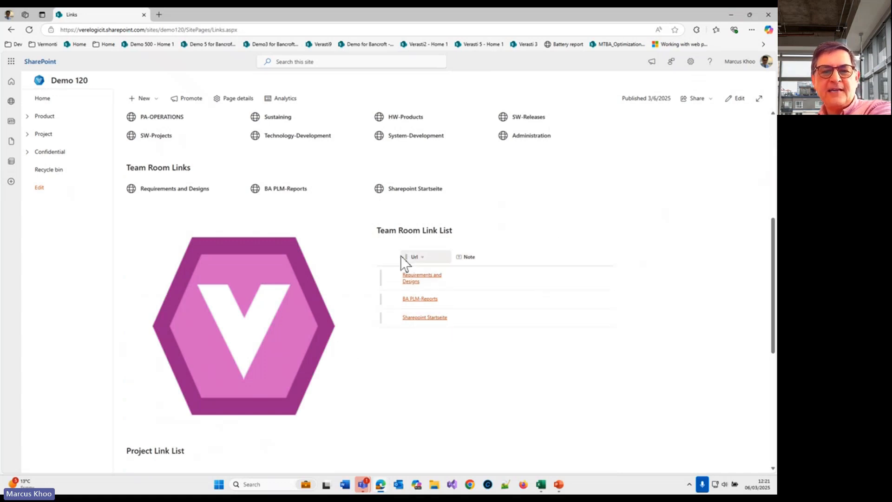
scroll(360, 344, down, 5)
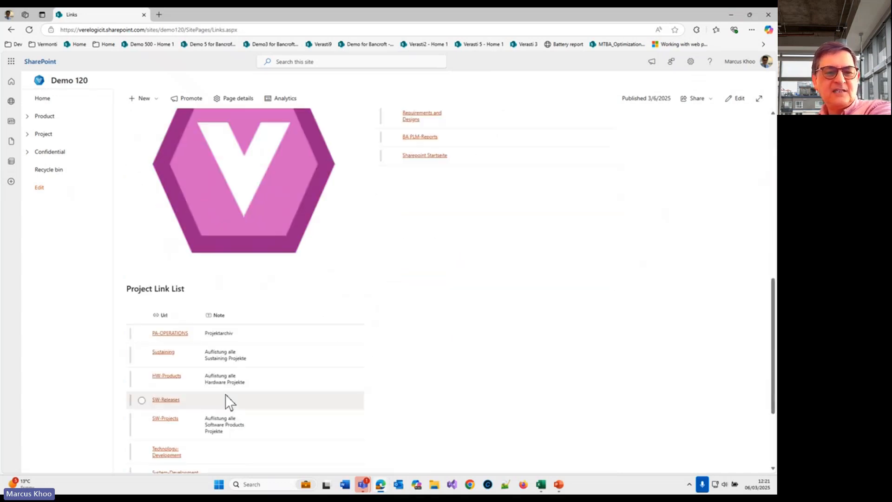
scroll(201, 334, up, 1)
scroll(199, 335, up, 4)
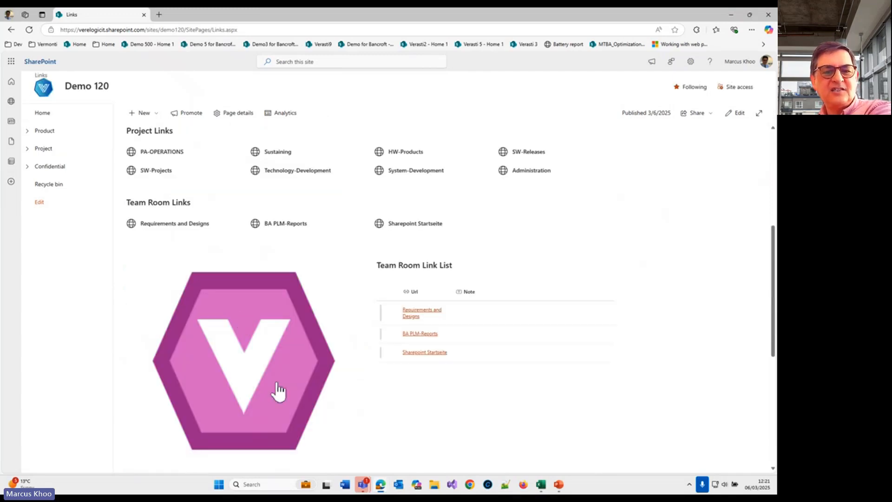
scroll(194, 343, up, 4)
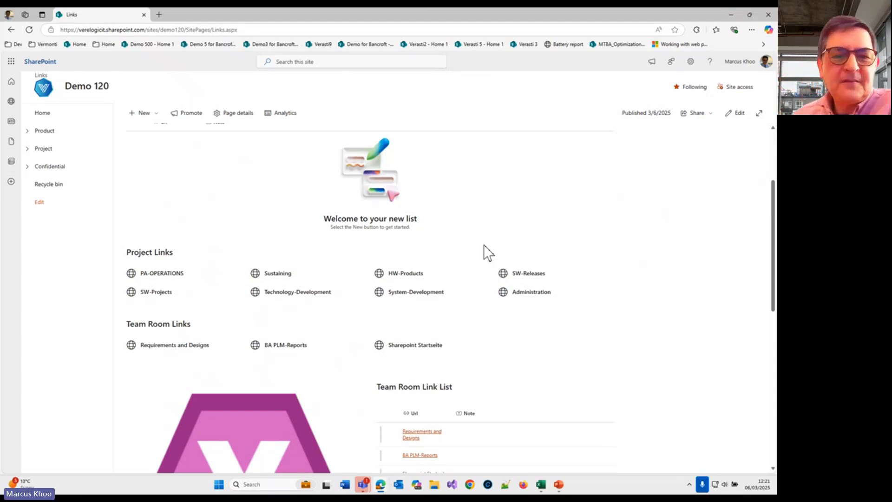
scroll(356, 341, up, 3)
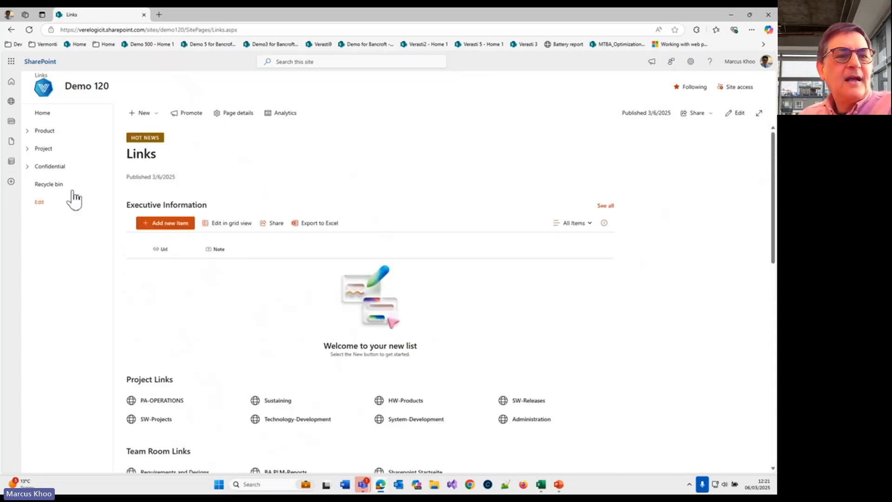
click(47, 116)
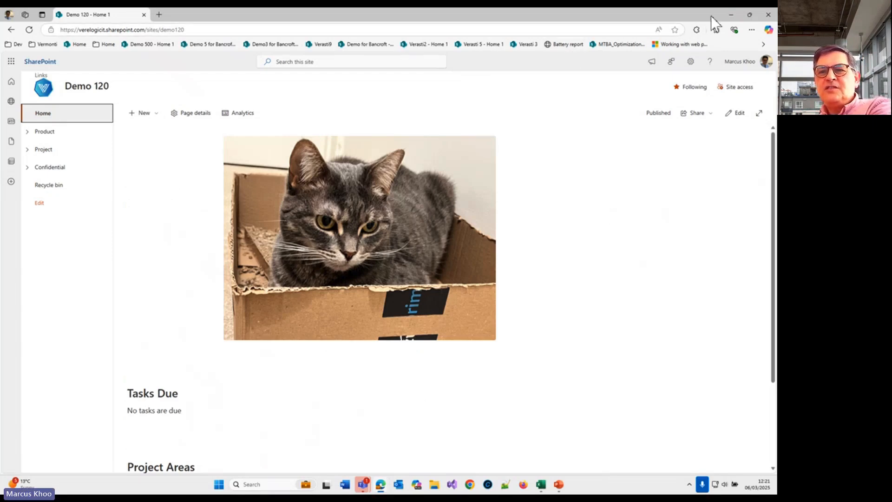
Step: Switch to the SiteDefinitionDemo workbook in Excel and inspect the conditional value of the Purple theme on the Themes sheet
click(729, 16)
click(241, 273)
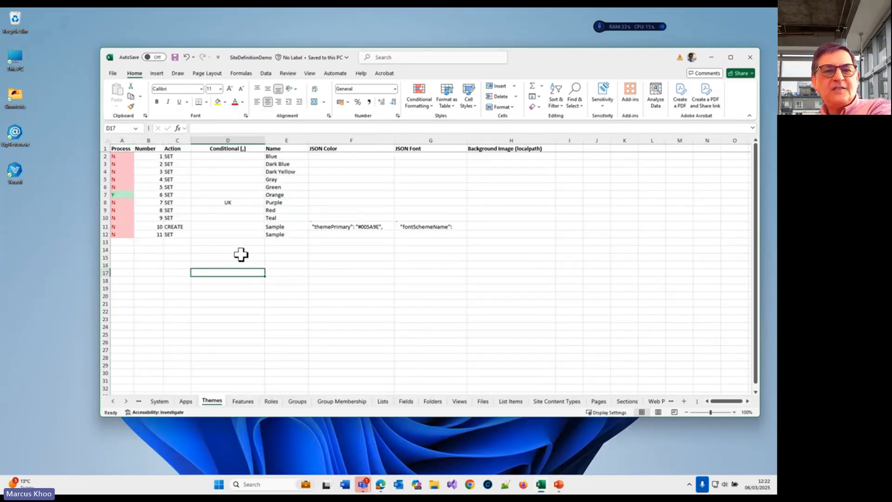
click(241, 203)
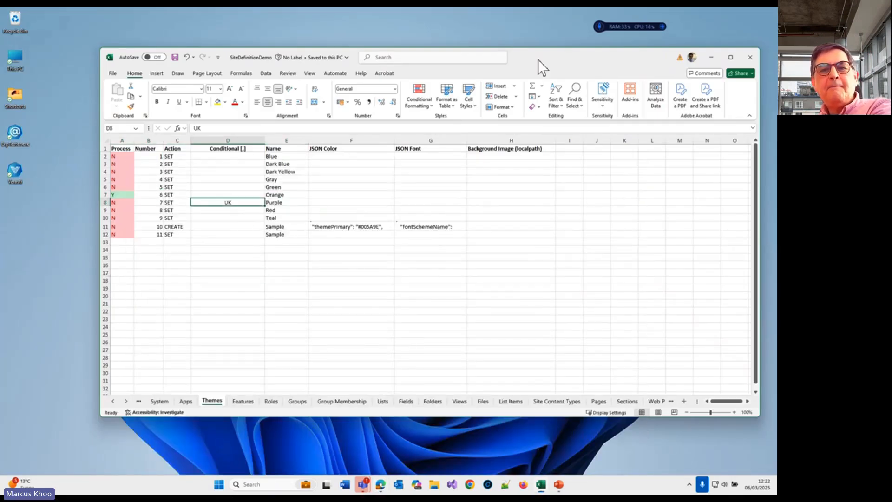
drag(585, 57, 544, 53)
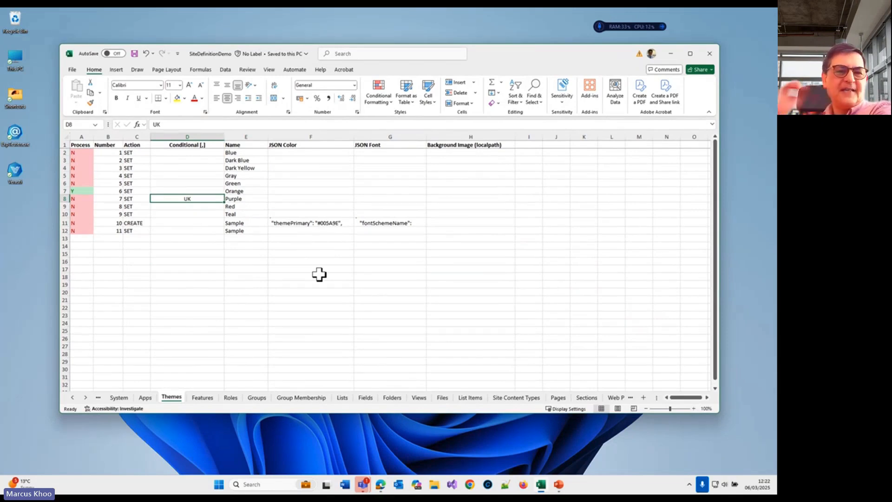
Step: Examine the Themes sheet's Background Image, JSON Font and JSON Color headers and select the whole header row
click(456, 147)
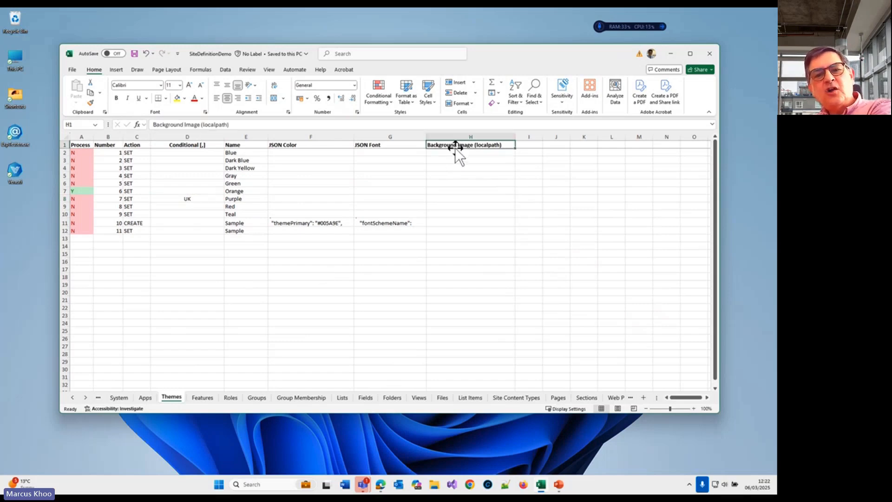
click(399, 147)
click(333, 146)
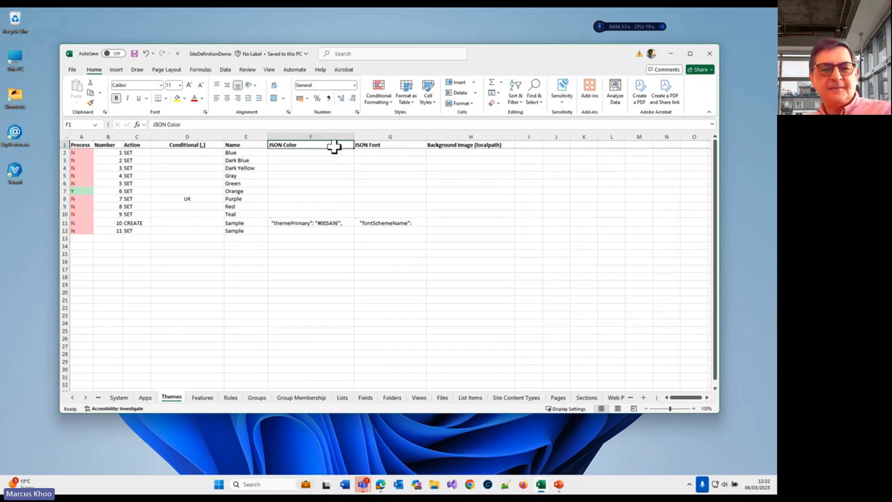
scroll(334, 147, right, 3)
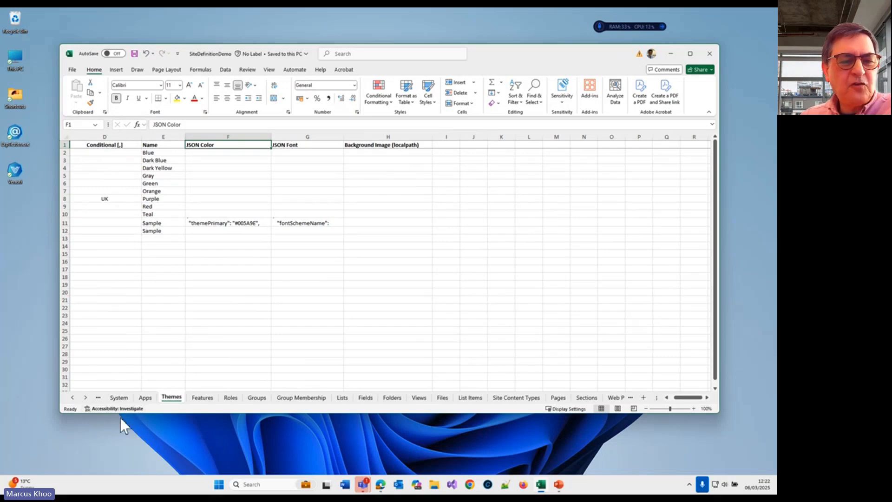
click(380, 146)
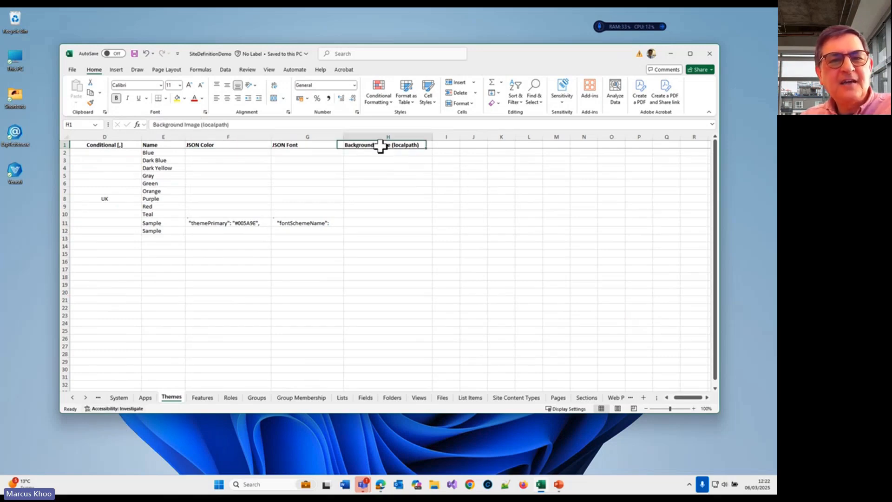
key(ctrl+shift+Left)
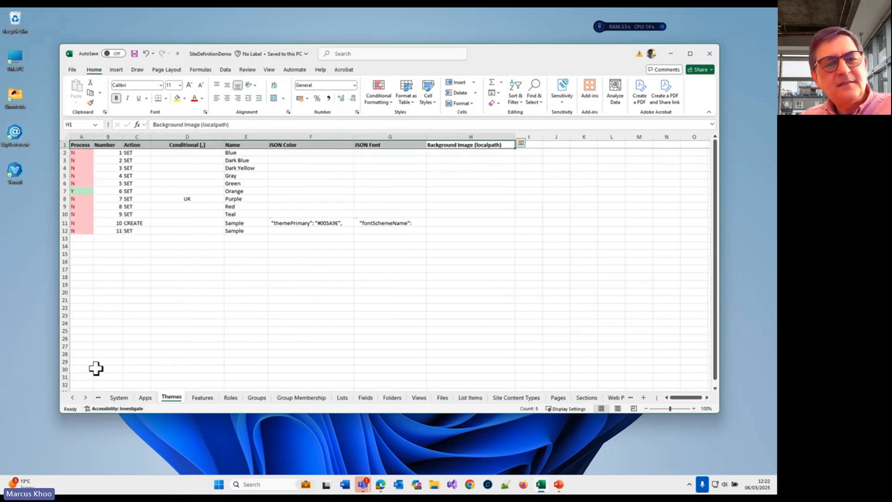
Step: Open the Mappings sheet and inspect the full PropToColMappingFile entry, comparing the property name and column title of Process
click(85, 397)
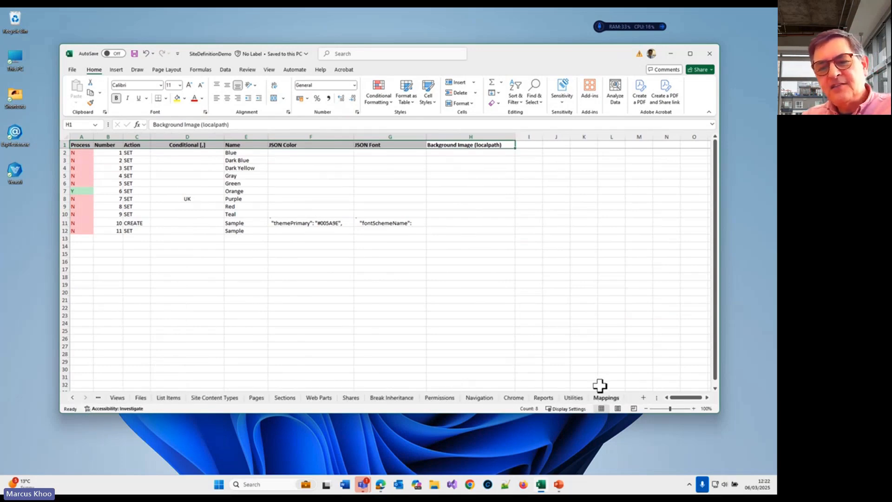
click(606, 398)
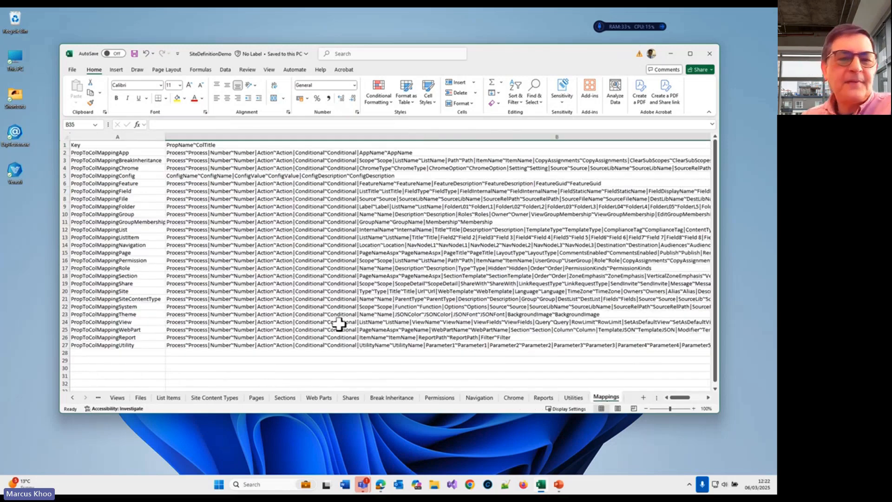
click(223, 200)
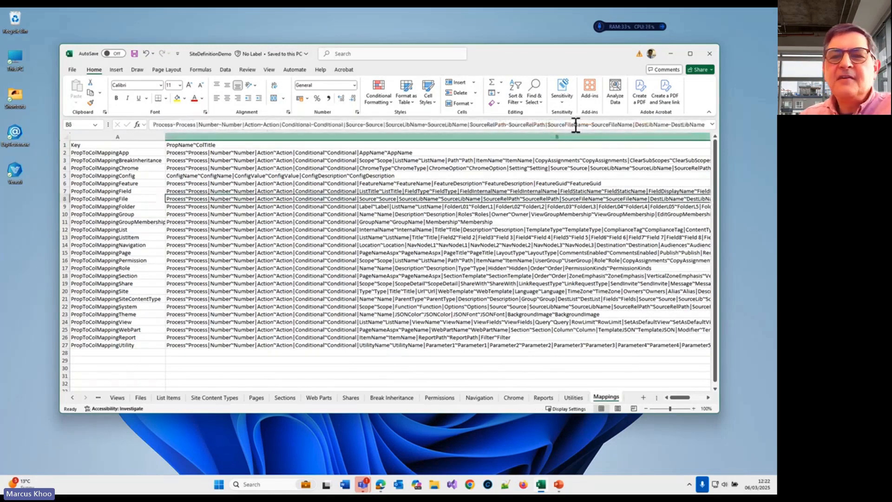
click(711, 125)
drag(569, 133, 97, 126)
click(289, 193)
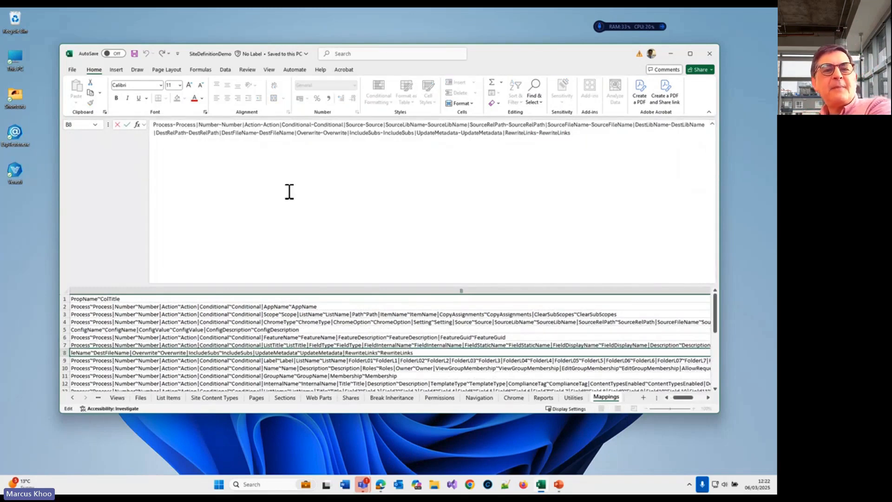
double_click(185, 124)
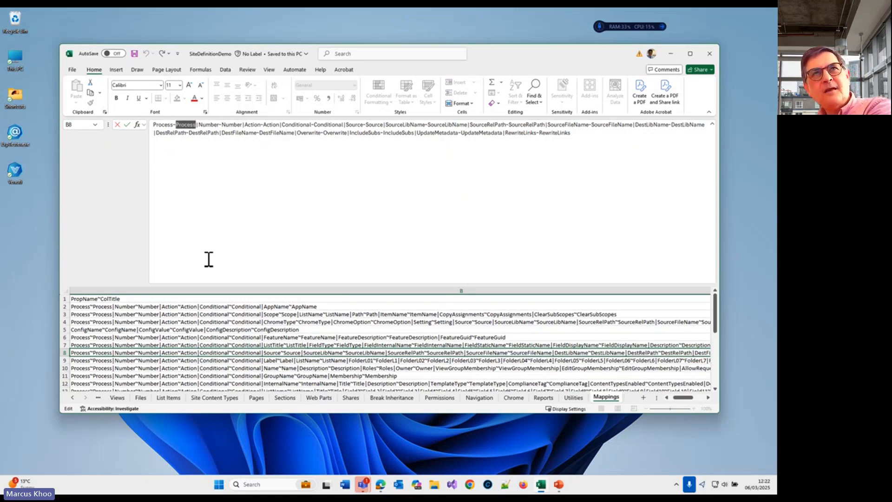
double_click(164, 125)
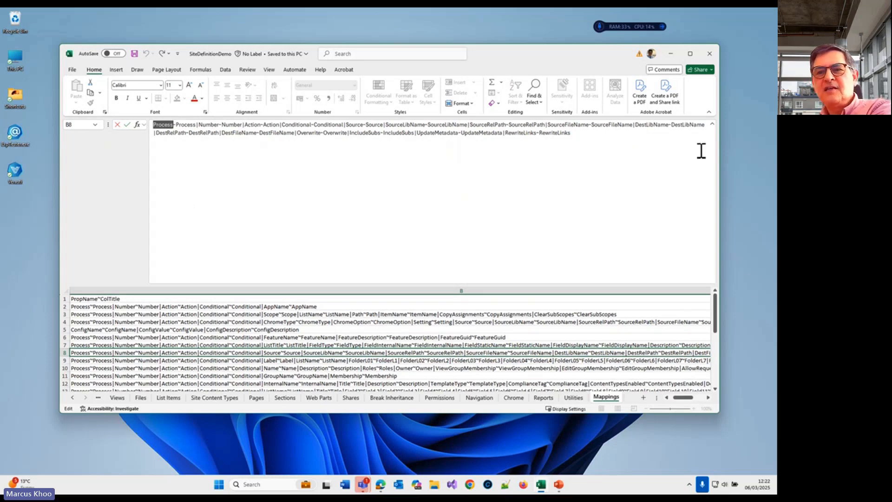
click(715, 125)
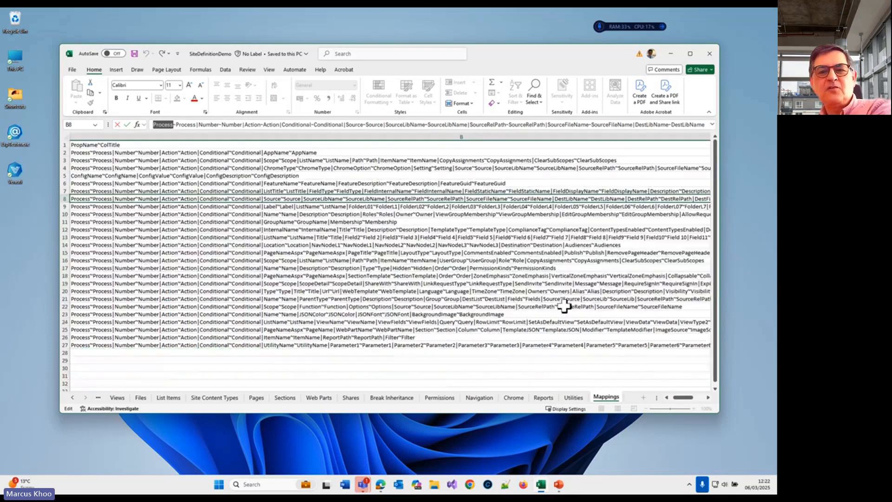
Step: Open the Folders sheet and select its Conditional column header
click(72, 397)
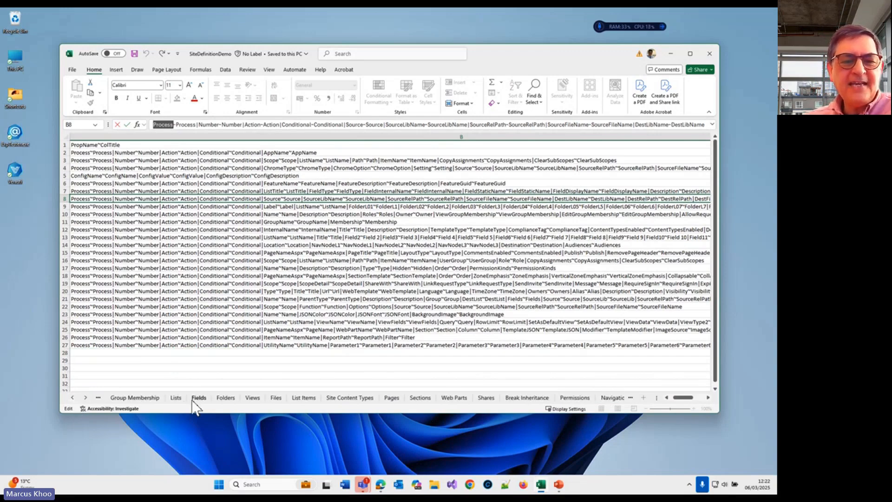
click(199, 398)
click(225, 397)
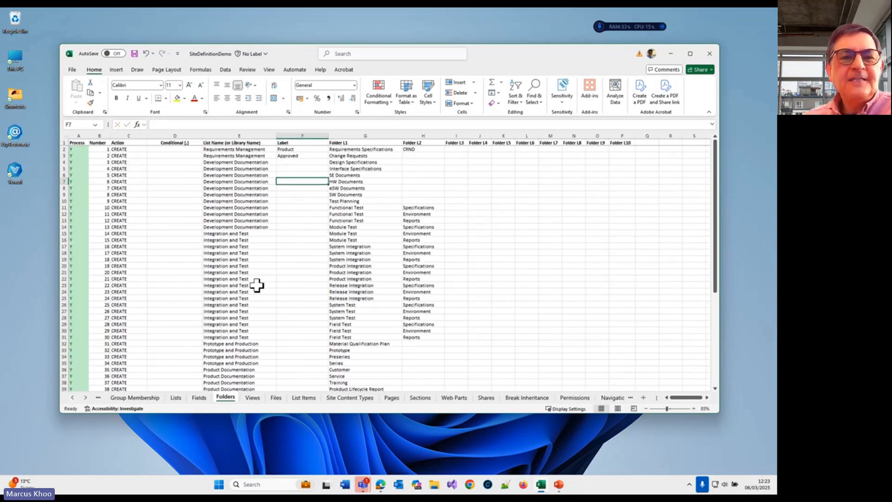
click(194, 144)
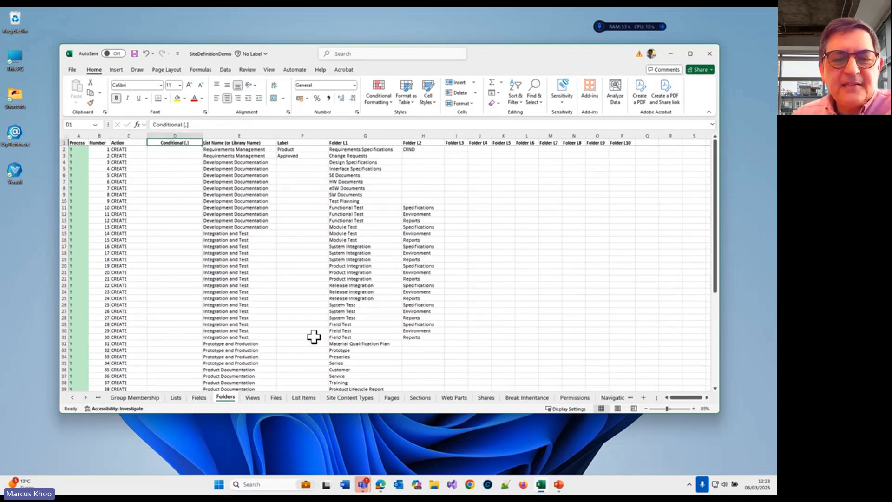
Step: Review the List Items and Lists sheets and inspect the Conditional column header on the Folders sheet
click(303, 397)
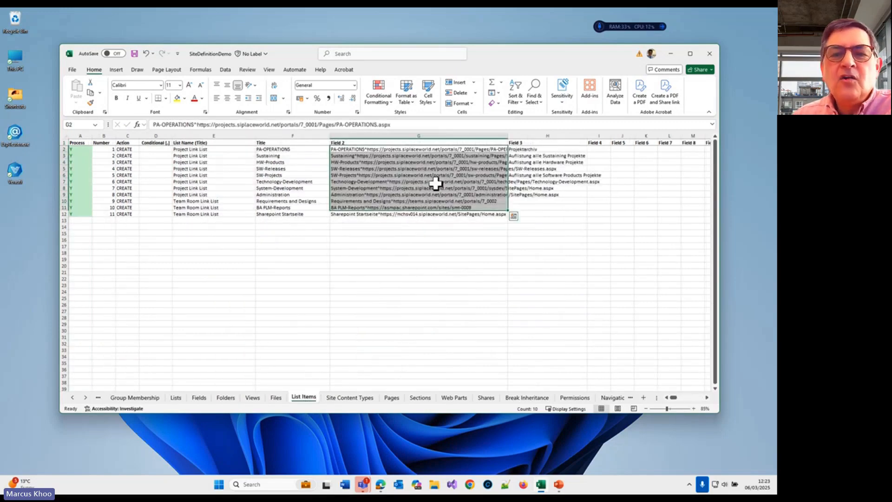
click(176, 397)
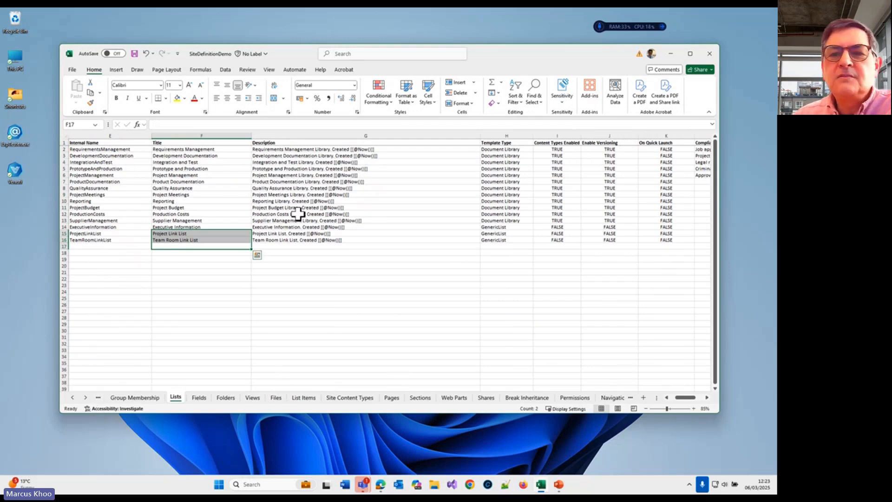
click(229, 397)
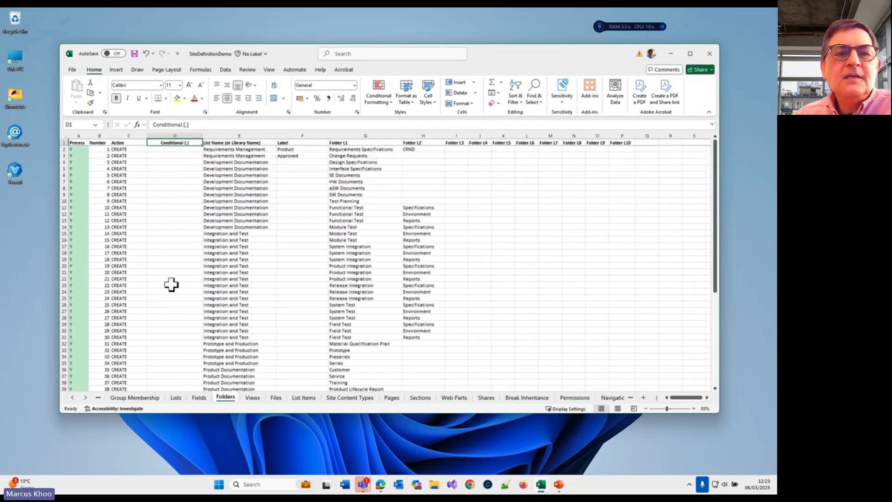
click(189, 124)
click(190, 157)
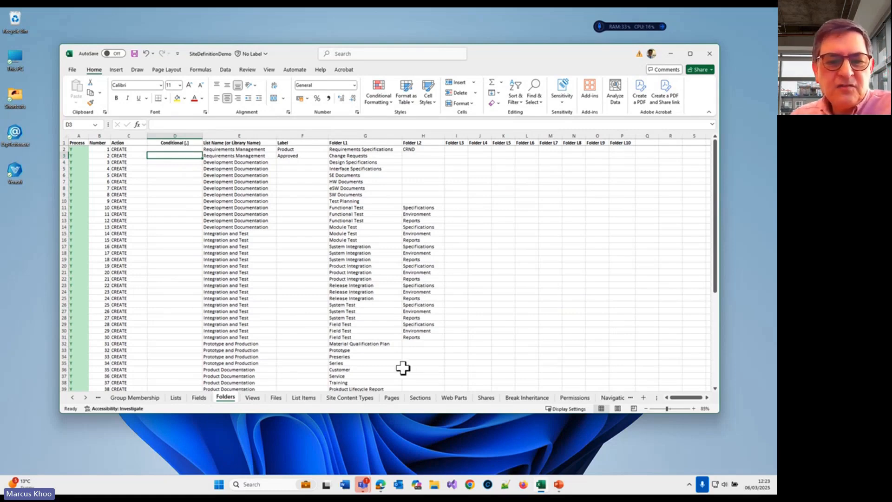
Step: Examine the member assignments on the Group Membership sheet and the group definitions on the Groups sheet
click(130, 397)
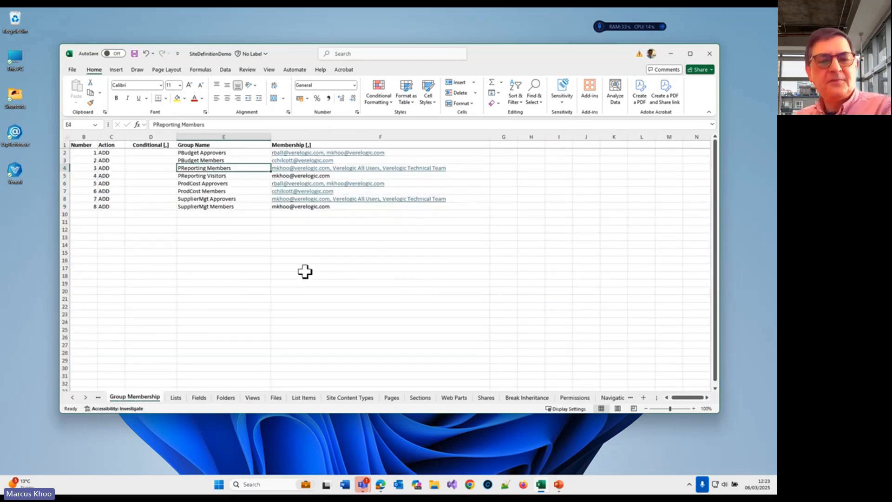
drag(522, 51, 535, 43)
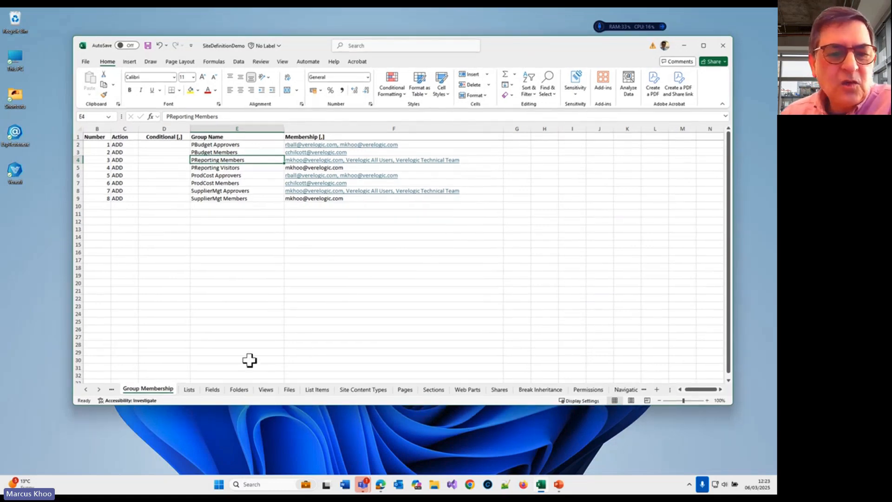
click(85, 388)
click(85, 389)
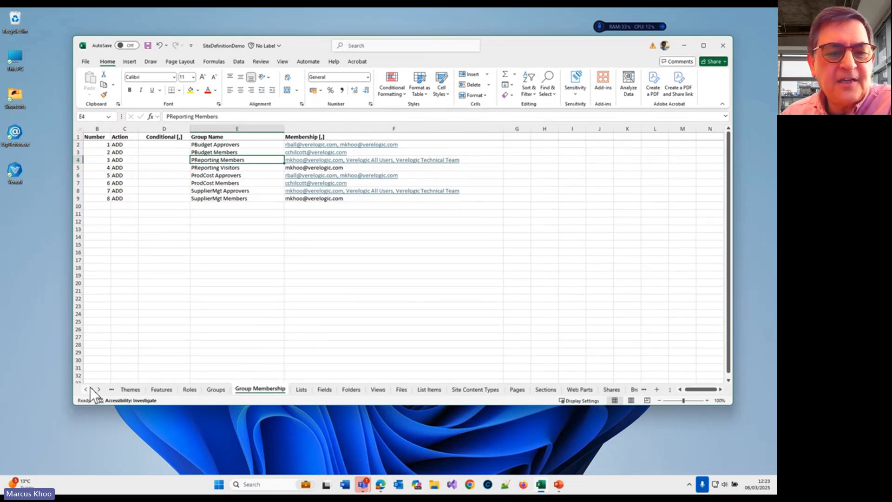
click(227, 388)
click(267, 231)
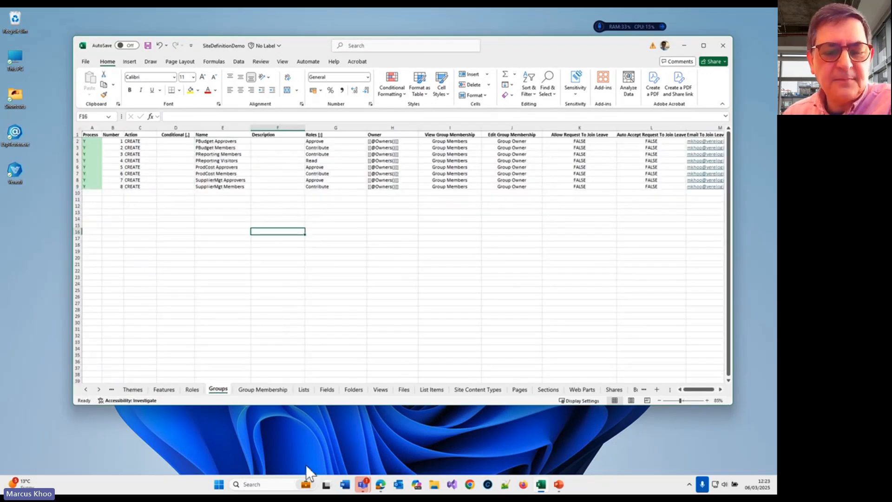
Step: Switch to the Demo 120 site in Edge and open its advanced permissions settings in a restored window beside the workbook
mouse_move(375, 486)
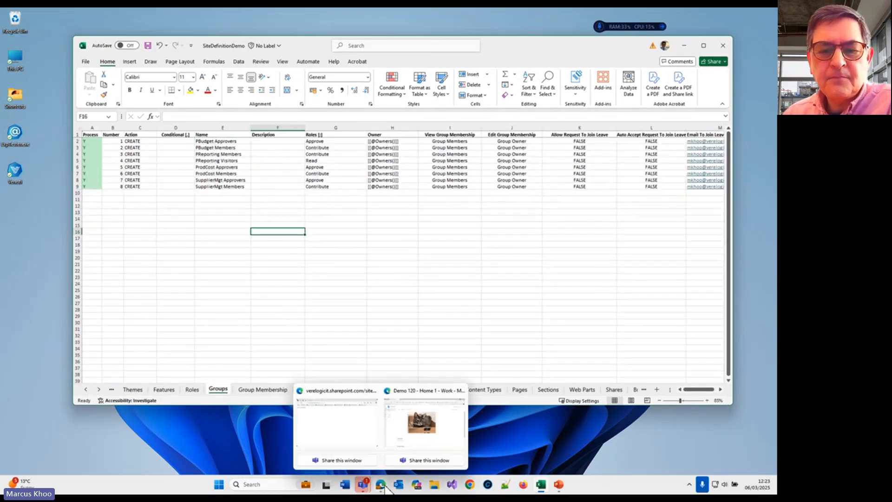
click(410, 430)
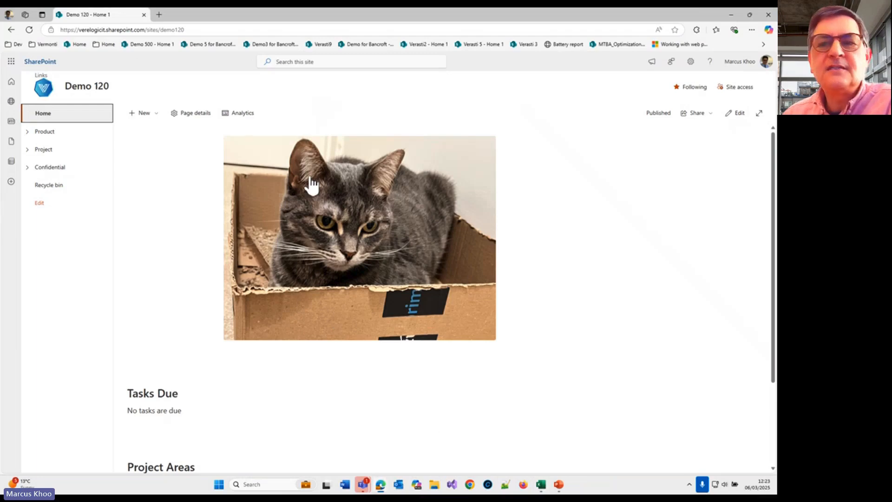
click(690, 61)
click(683, 160)
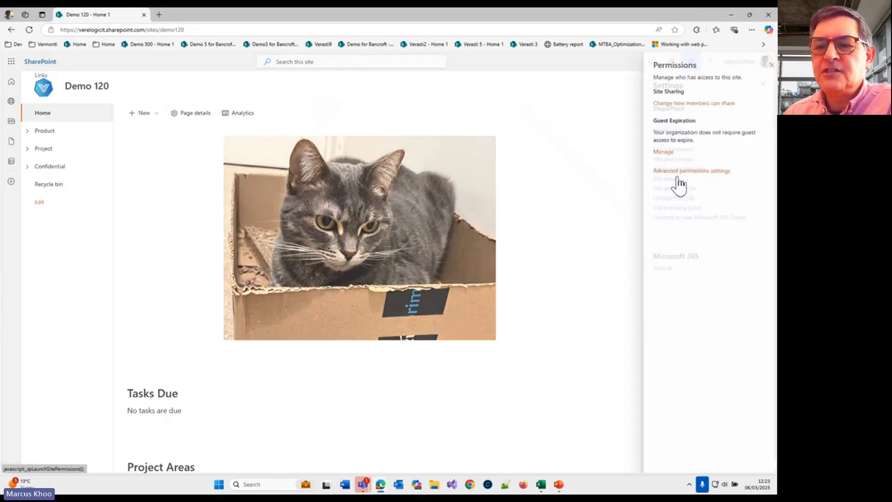
click(682, 256)
double_click(579, 18)
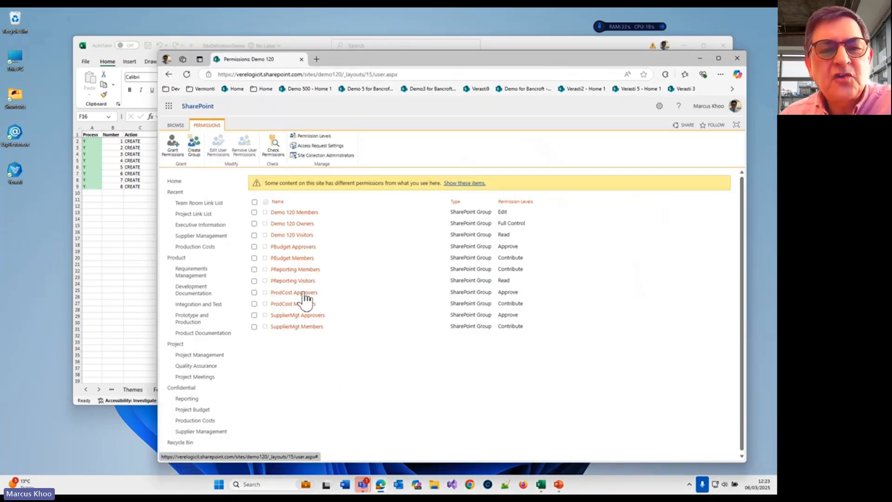
drag(457, 60, 522, 68)
Step: Compare the Roles sheet of the Excel workbook with the Permission Levels page of the Demo 120 site
click(204, 247)
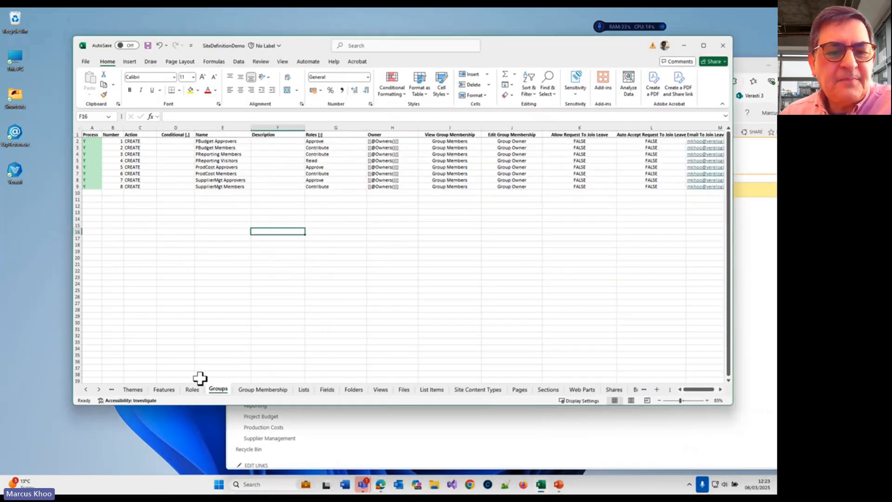
click(194, 388)
click(390, 450)
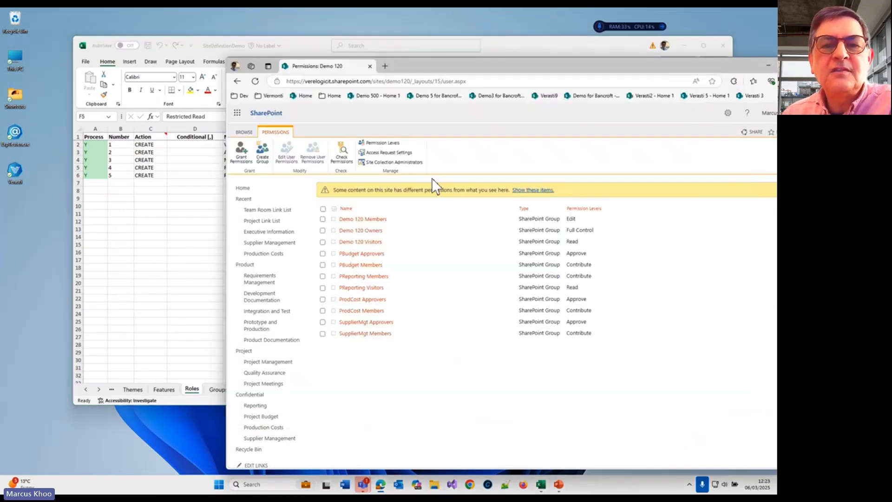
click(381, 142)
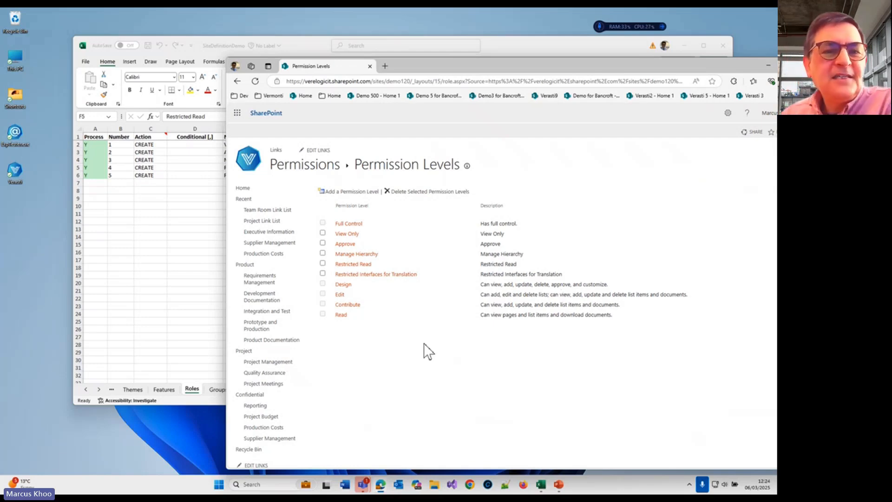
Step: Return to the Excel workbook and review the Groups sheet and the Group Membership sheet
click(169, 246)
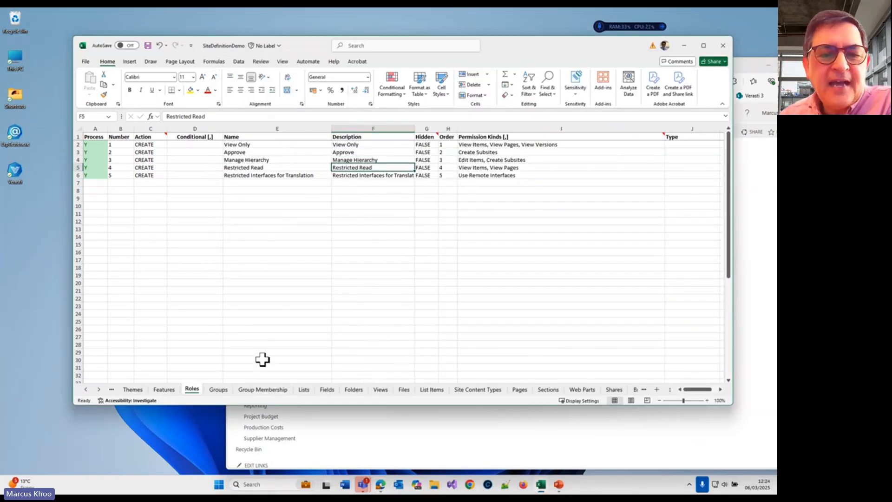
click(218, 389)
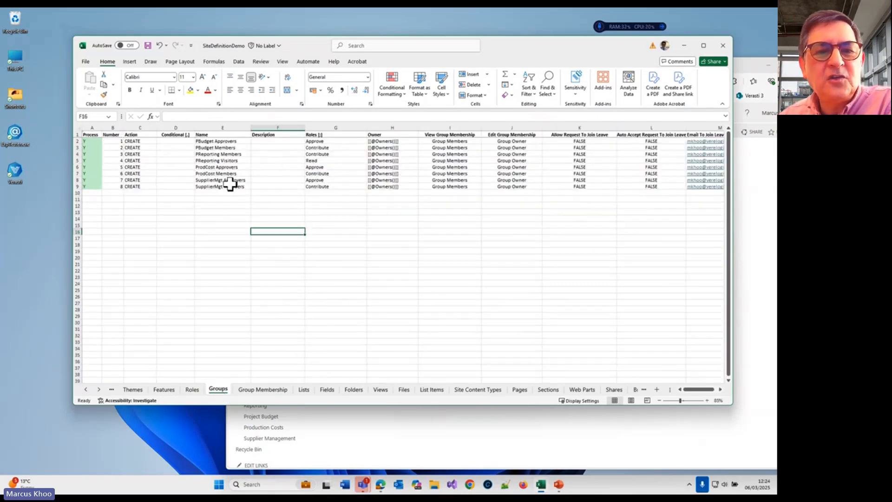
click(274, 392)
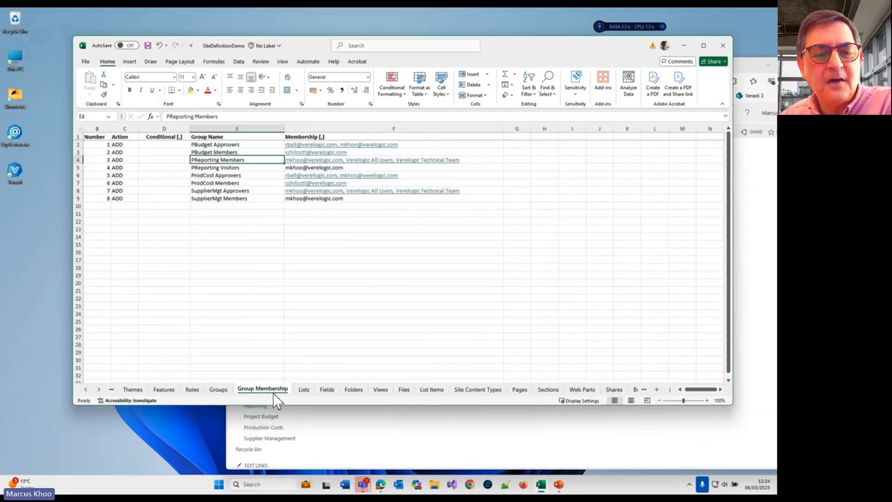
drag(545, 47, 519, 39)
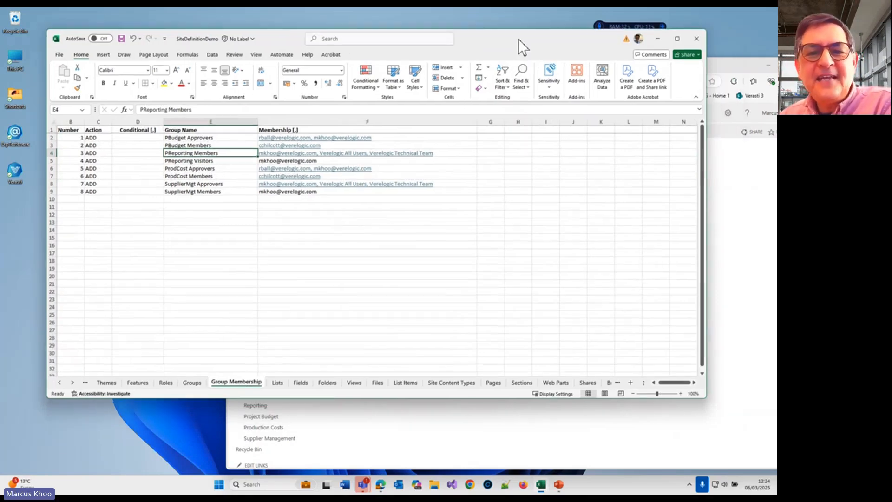
Step: Go back to the Demo 120 permissions page in Edge and view the members of the PReporting Members group
click(492, 427)
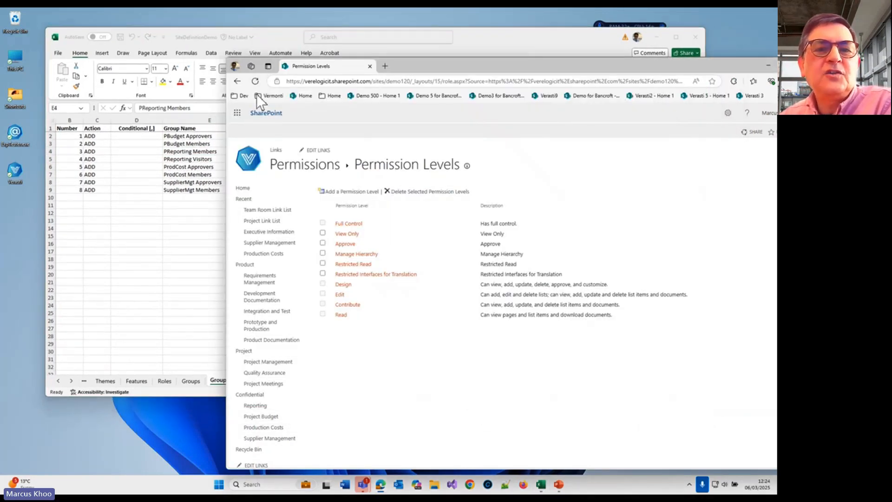
click(234, 81)
click(183, 221)
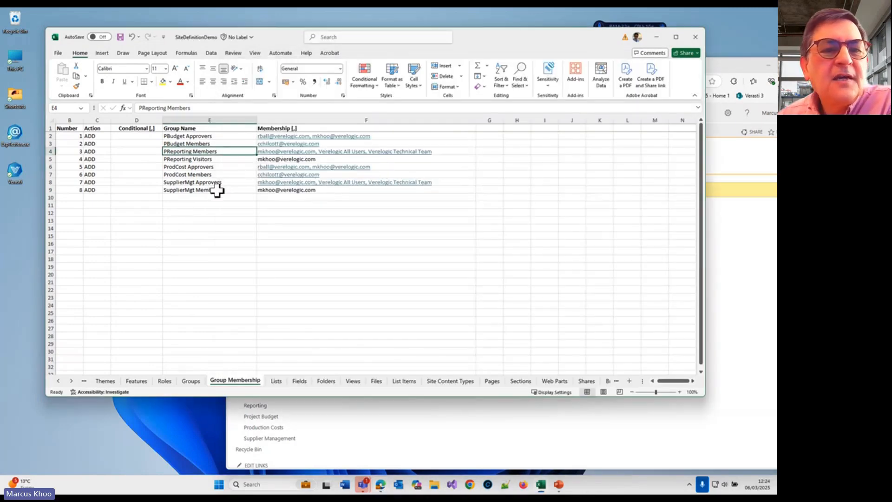
click(395, 430)
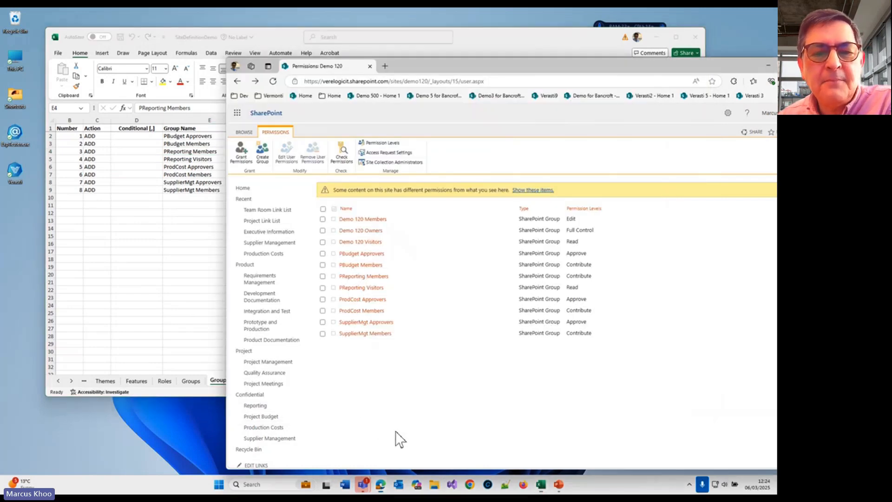
click(373, 278)
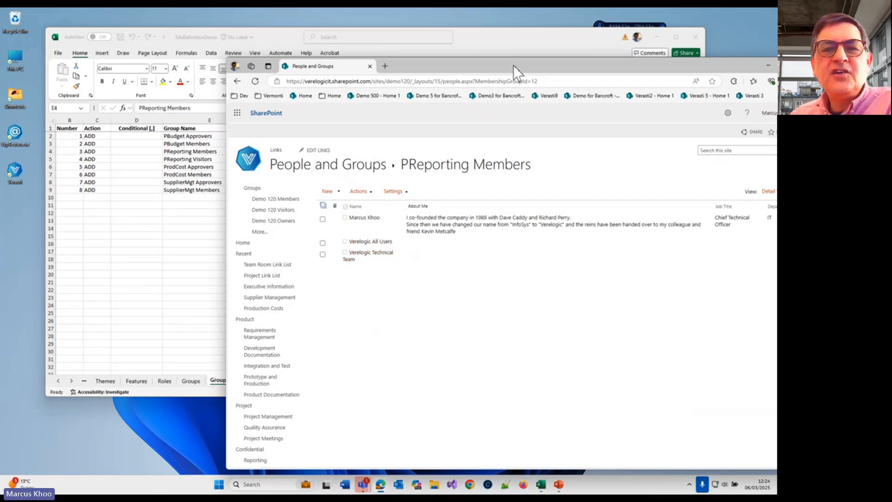
drag(514, 65, 453, 78)
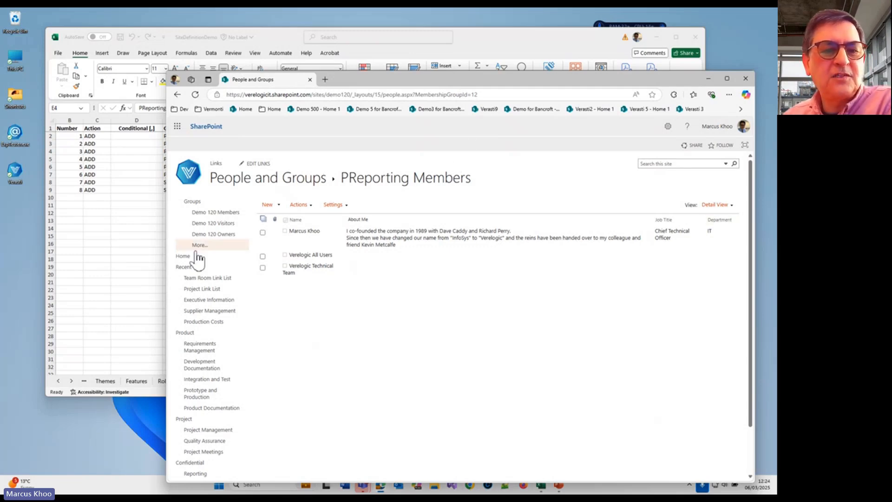
Step: Switch to the Group Membership sheet in Excel and inspect the Conditional cells of the listed groups
click(155, 259)
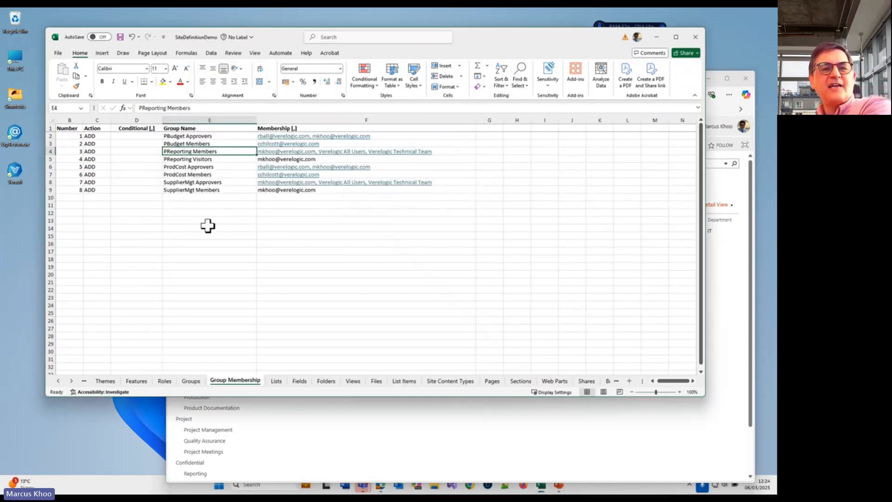
drag(142, 140, 139, 185)
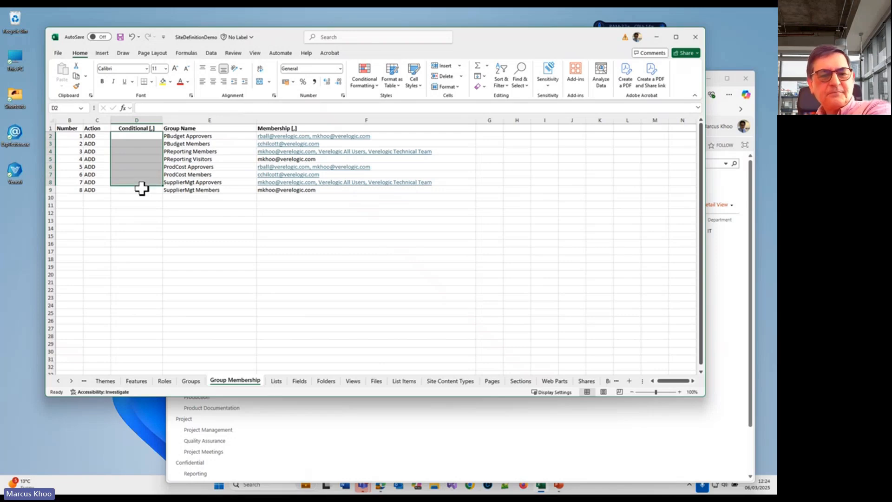
click(136, 174)
click(140, 152)
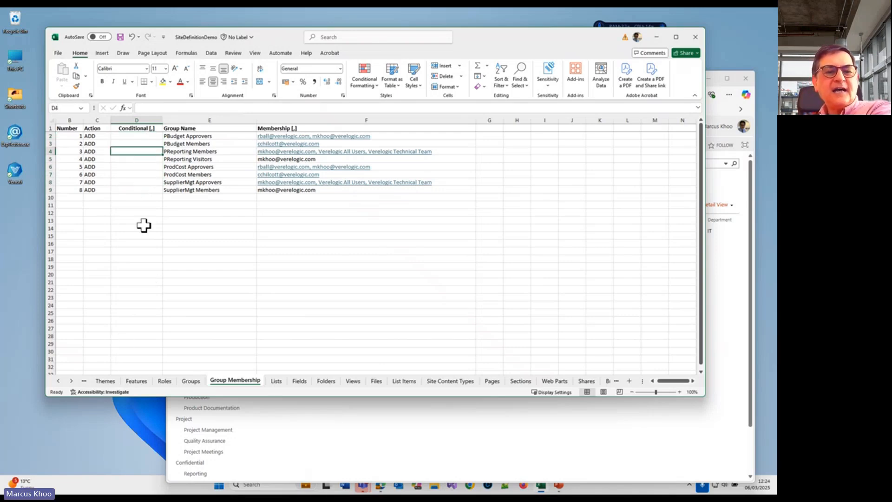
Step: On the Sites sheet, set the Conditional value of the Demo 120 site to UK
click(57, 381)
click(57, 381)
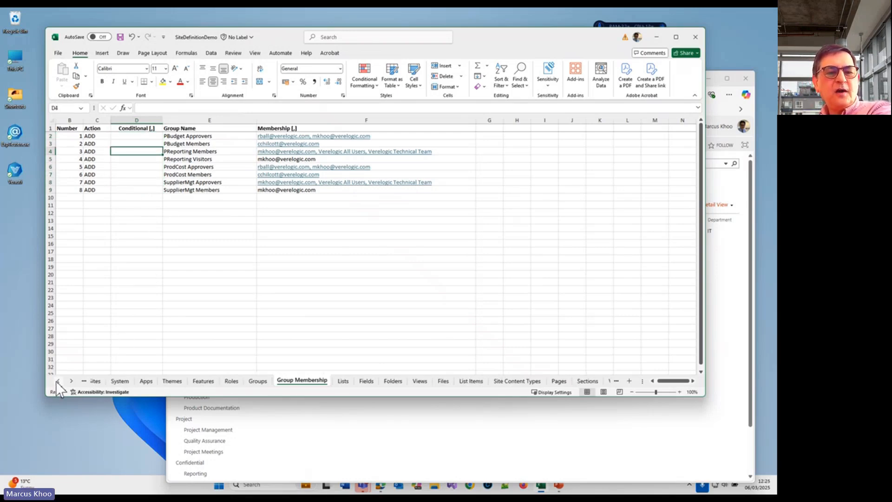
click(57, 381)
click(57, 381)
click(129, 381)
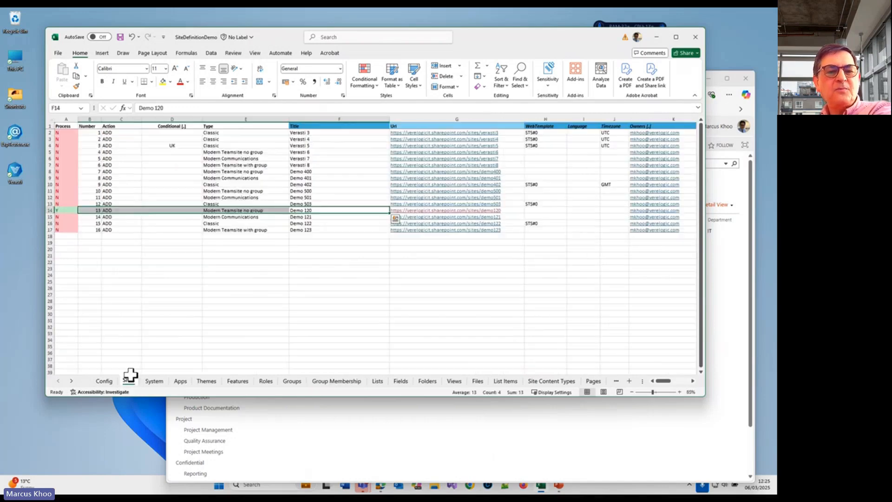
click(167, 152)
click(166, 225)
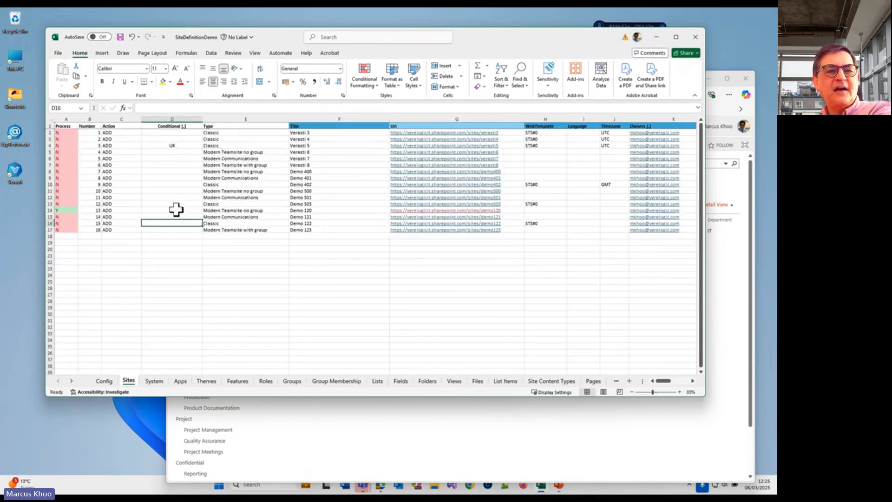
click(175, 209)
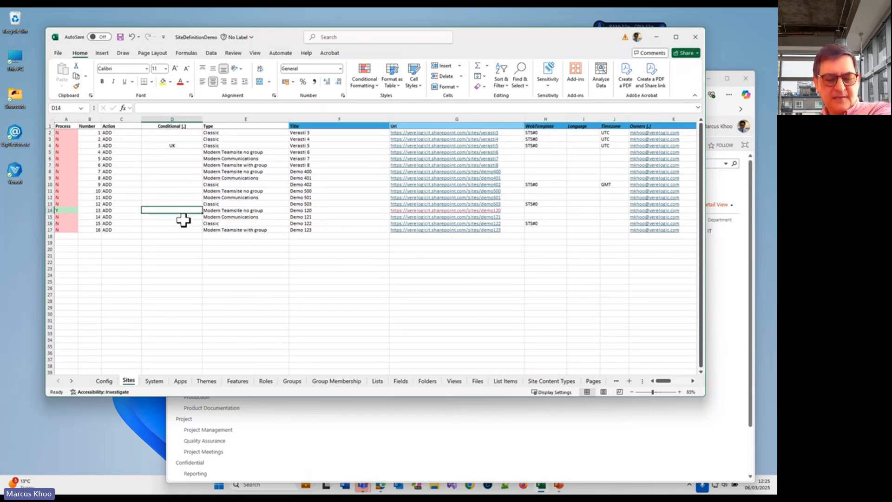
text(UK)
key(ctrl+Return)
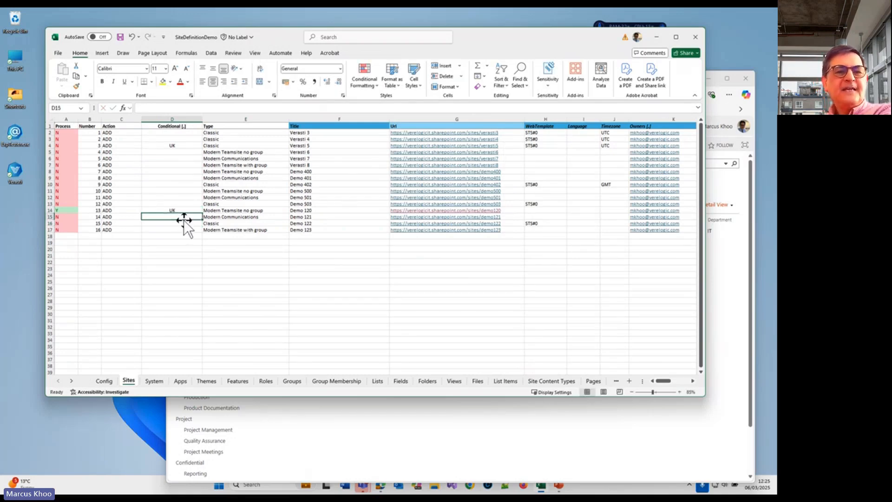
Step: On the Features sheet, try the Conditional value UK for the Search Config Data Content Types feature and clear it again
scroll(184, 220, right, 2)
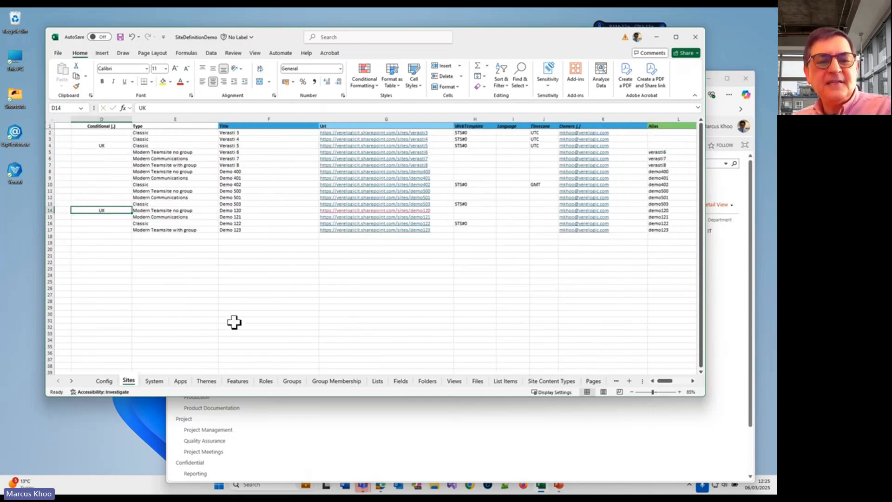
click(206, 382)
click(237, 382)
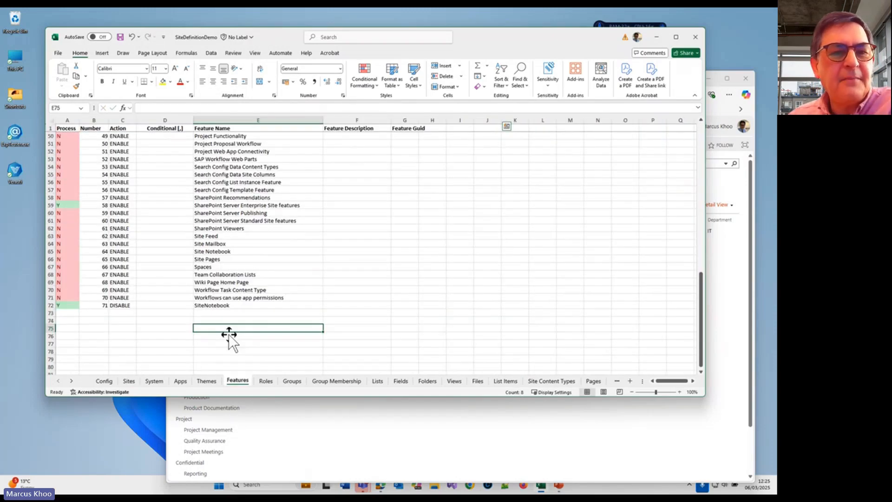
click(170, 167)
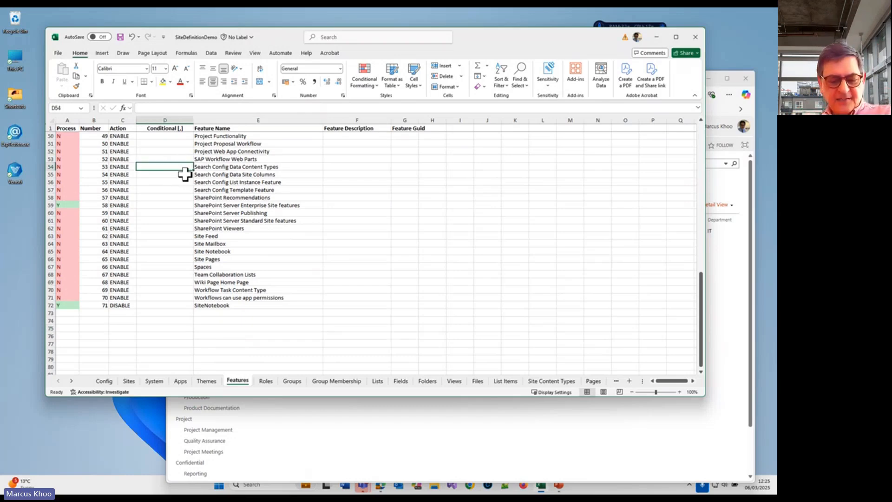
text(UK)
key(Escape)
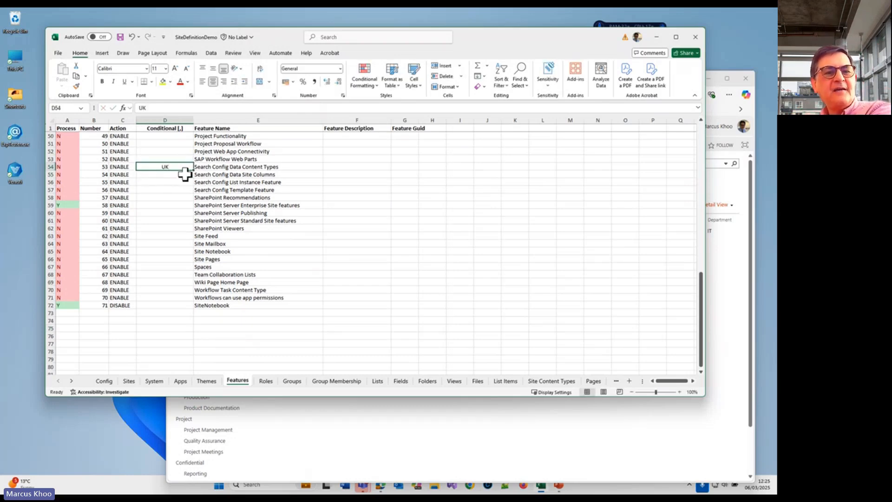
scroll(185, 173, right, 2)
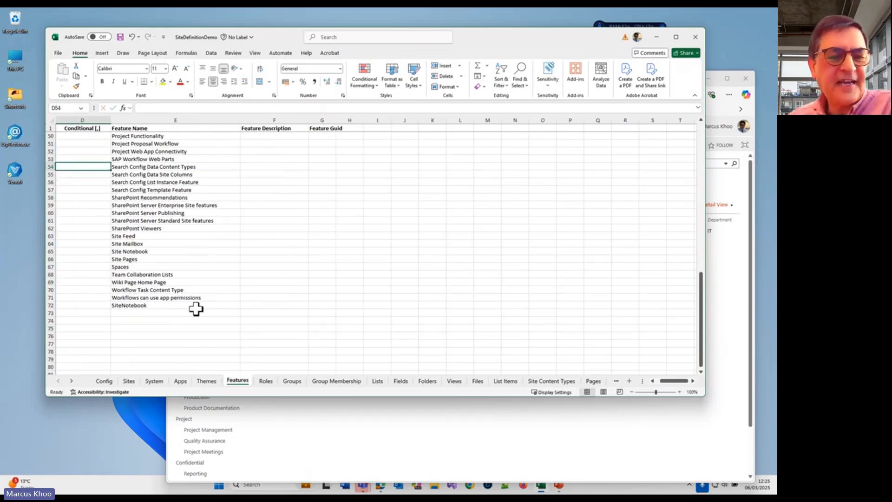
Step: Return to the Sites sheet and clear the Conditional value of the Demo 120 site
click(129, 380)
drag(185, 307, 58, 288)
click(194, 211)
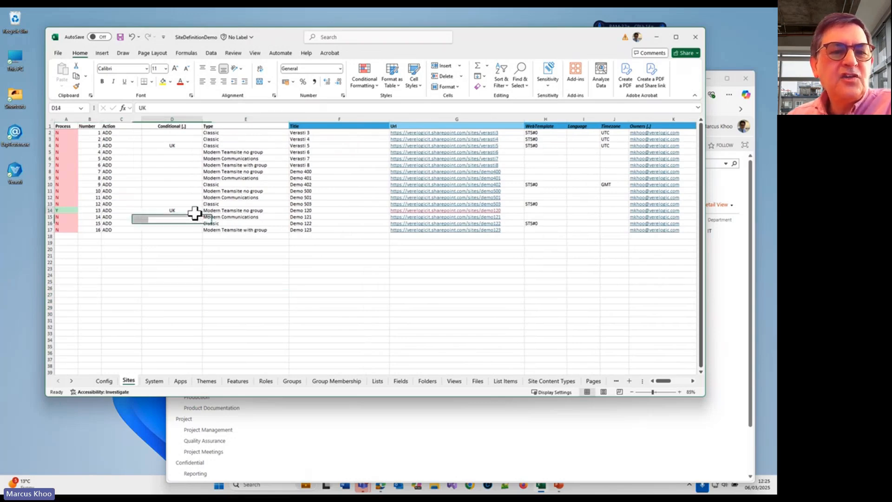
key(Delete)
key(Up)
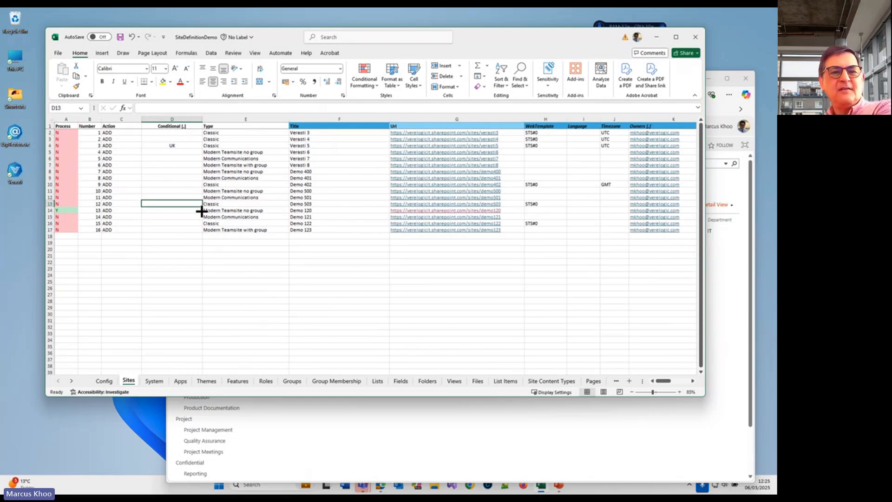
Step: Review the titles and Conditional cells of the Demo 121 to Demo 123 sites
drag(372, 217, 373, 227)
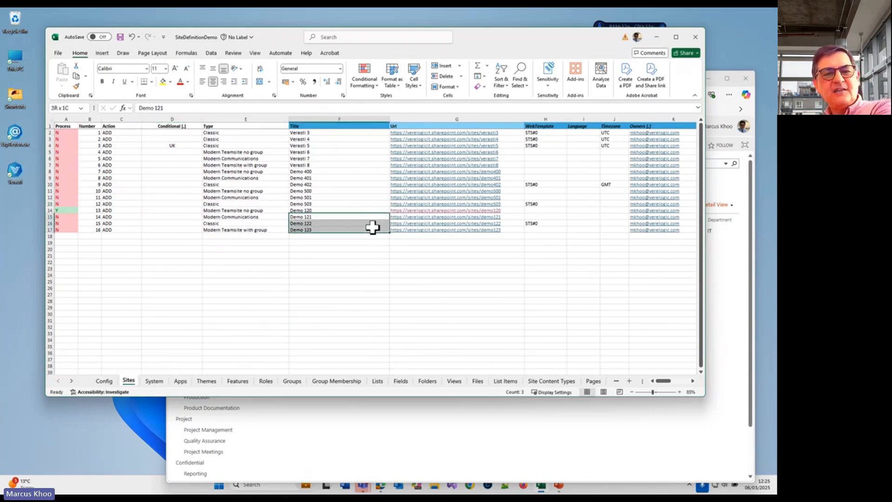
click(178, 216)
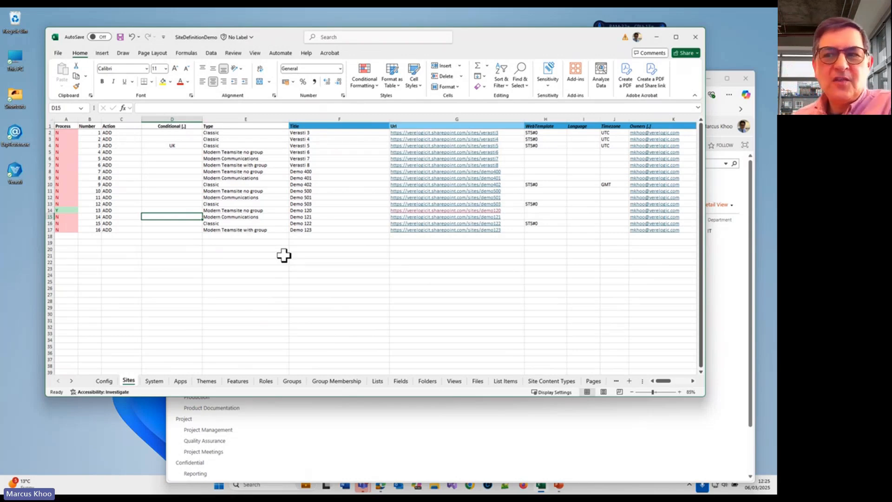
click(334, 313)
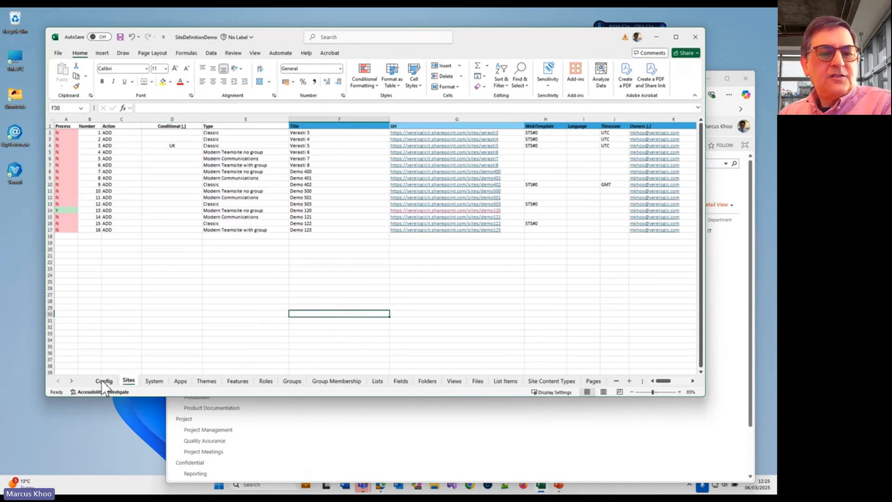
Step: Go to the Folders sheet and examine how the Functional Test subfolders are defined under the Development Documentation library
click(70, 380)
click(70, 380)
click(70, 380)
click(70, 380)
click(70, 380)
click(70, 380)
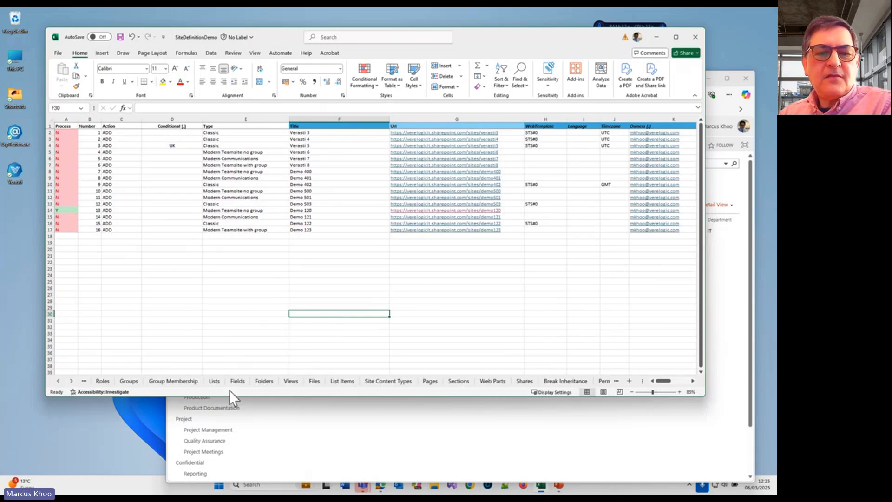
click(267, 381)
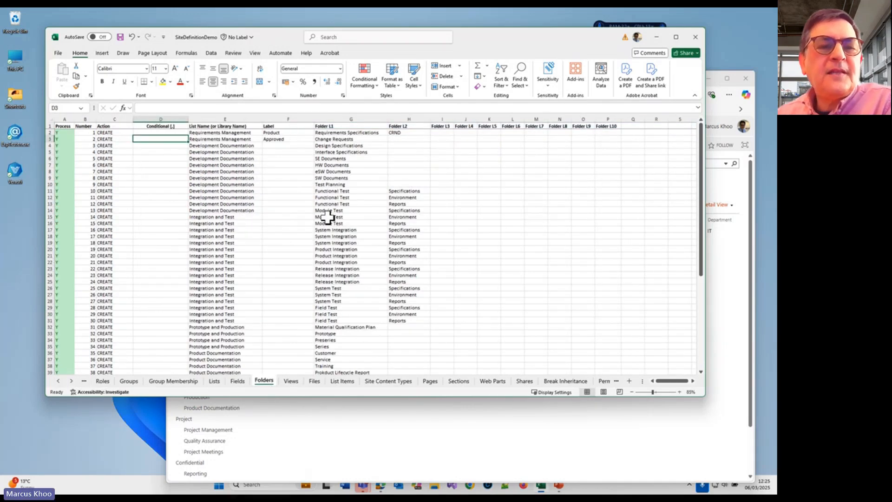
click(390, 192)
drag(390, 193, 231, 194)
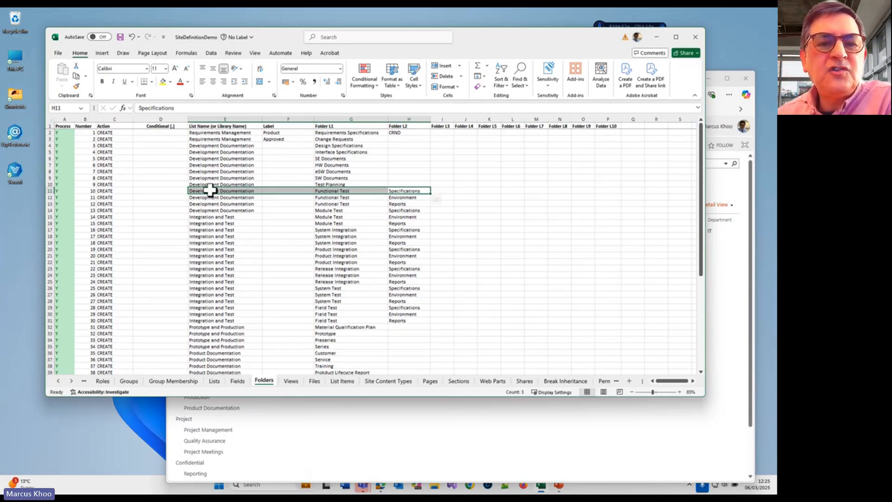
click(216, 153)
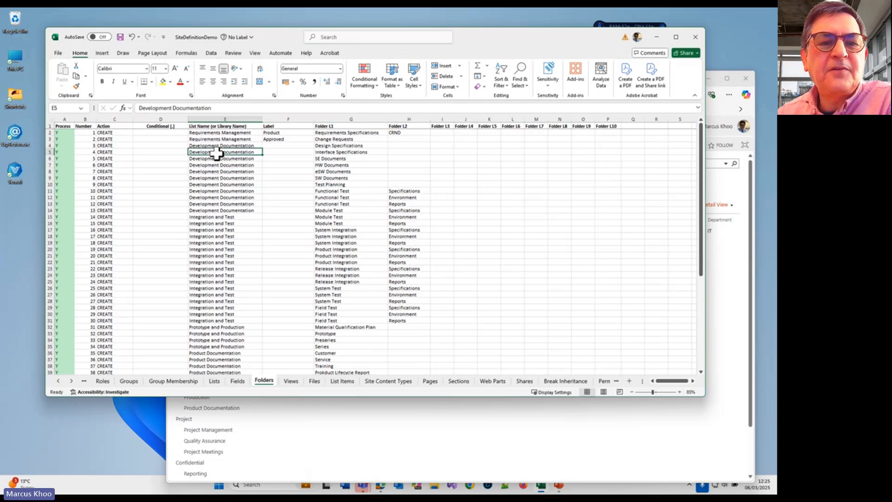
click(400, 192)
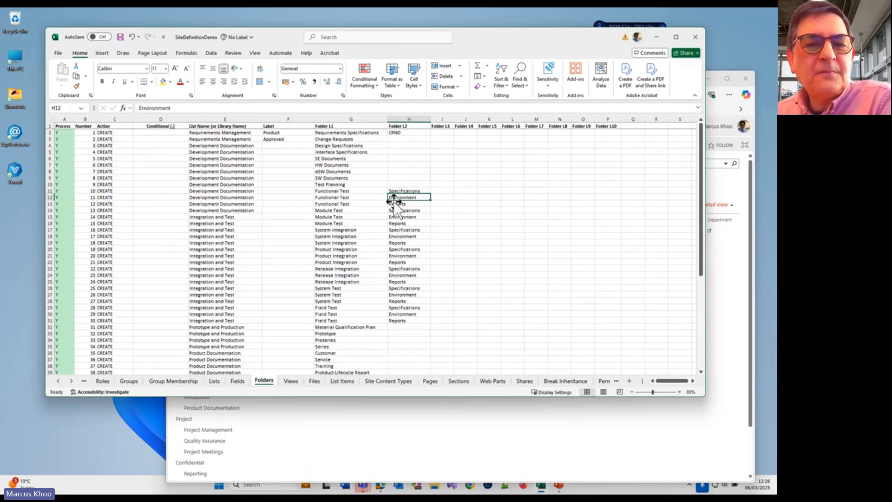
drag(235, 197, 410, 199)
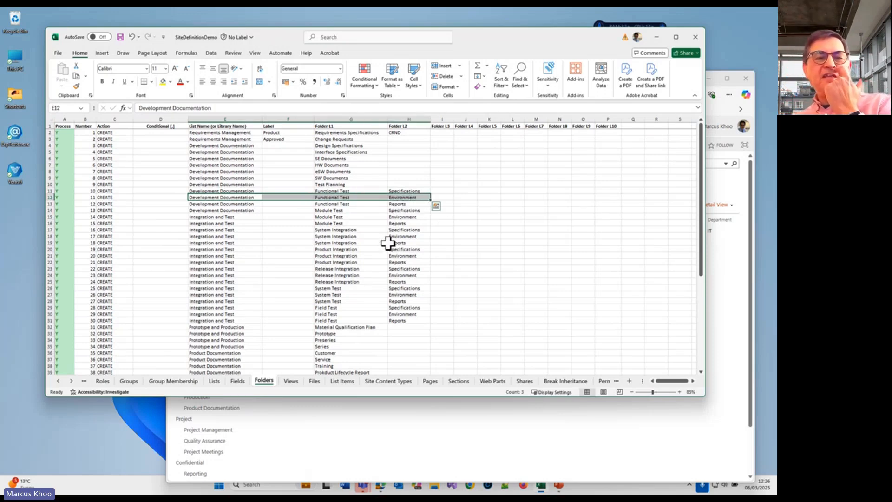
scroll(327, 311, down, 2)
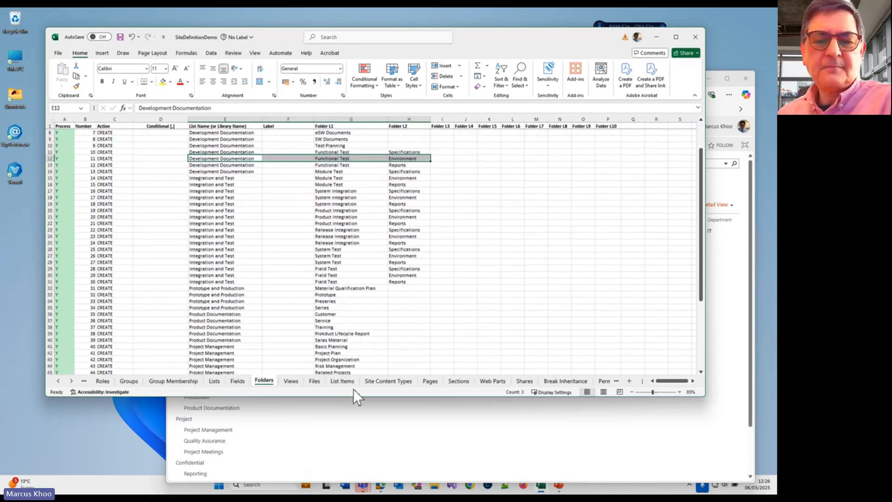
Step: Switch to the Demo 120 site in Edge and open its home page
click(422, 419)
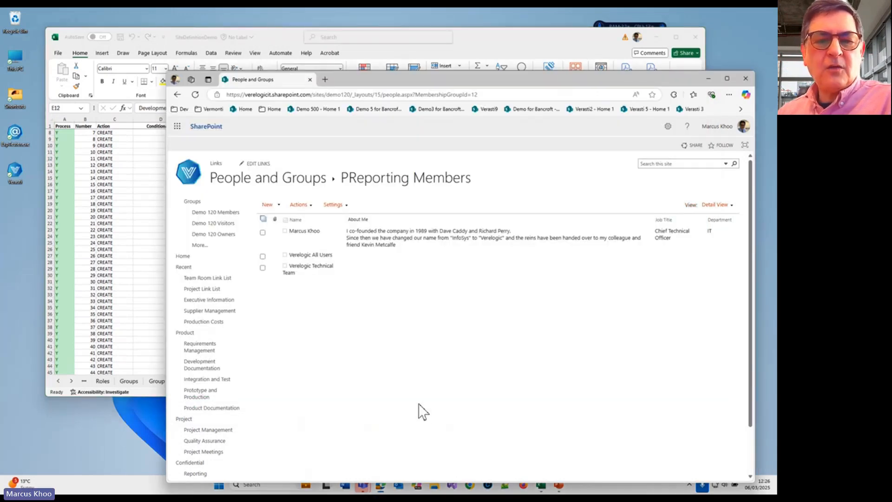
drag(538, 75, 502, 46)
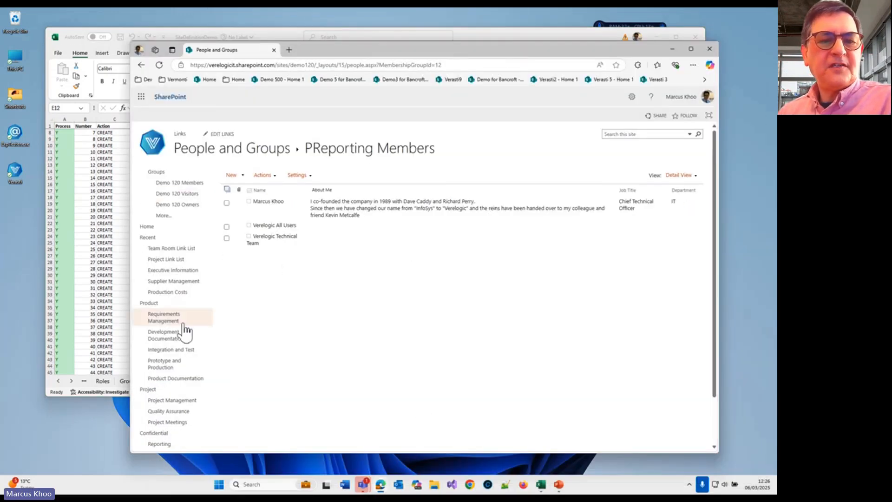
click(155, 229)
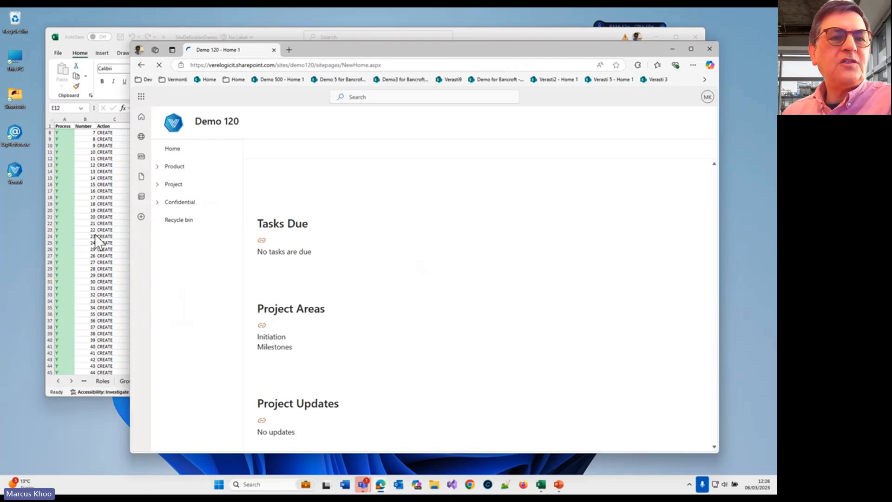
Step: Return to the SiteDefinitionDemo workbook in Excel and reposition its window
click(59, 54)
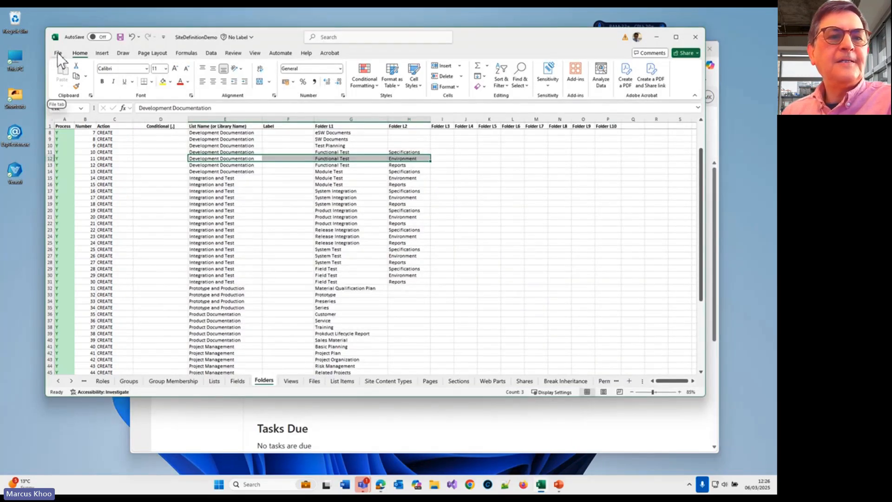
drag(489, 38, 522, 44)
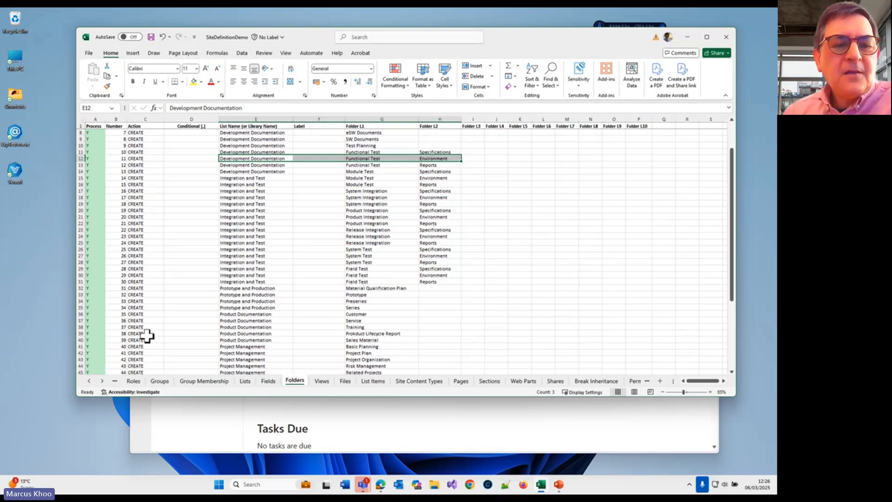
click(90, 382)
click(90, 381)
click(90, 381)
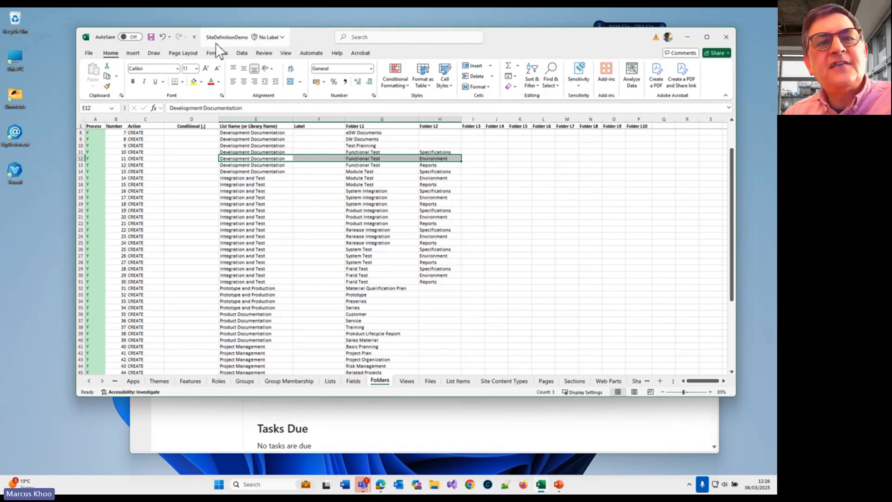
drag(305, 37, 305, 33)
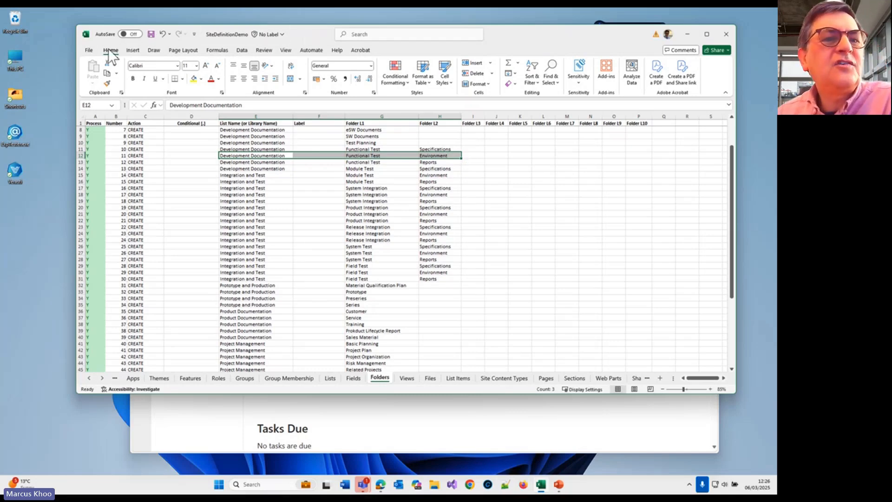
Step: Search the recent workbooks for "vz" and open VZConfig from the C: » dev » Verasti location
click(89, 49)
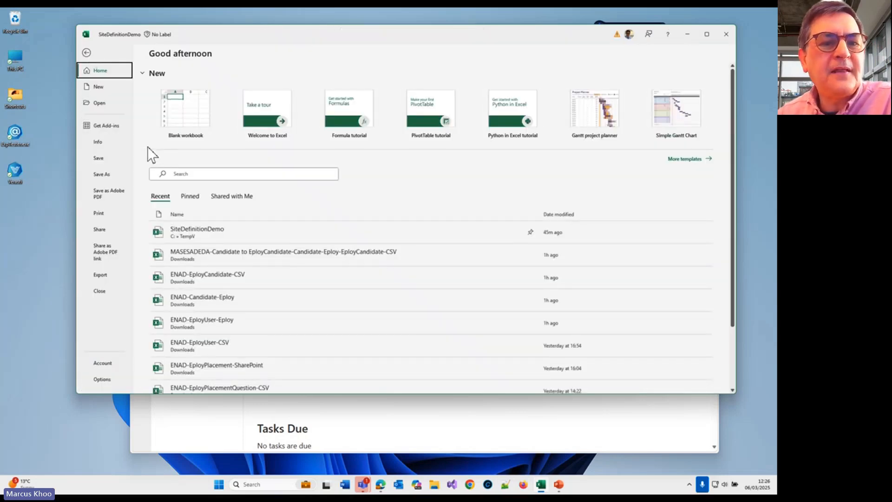
scroll(185, 243, down, 3)
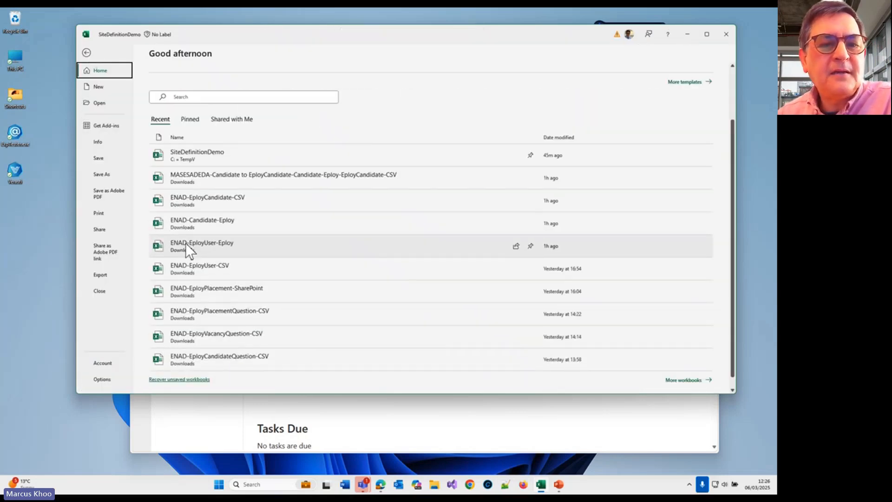
click(673, 382)
scroll(363, 283, down, 2)
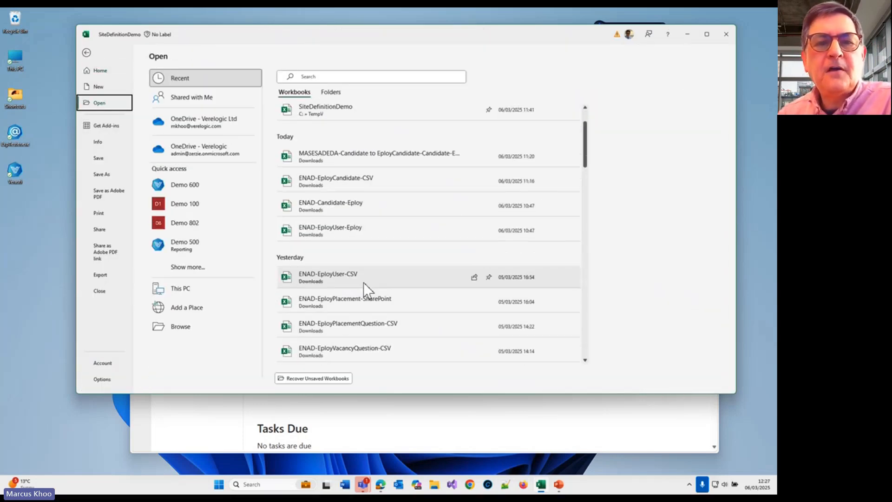
click(338, 77)
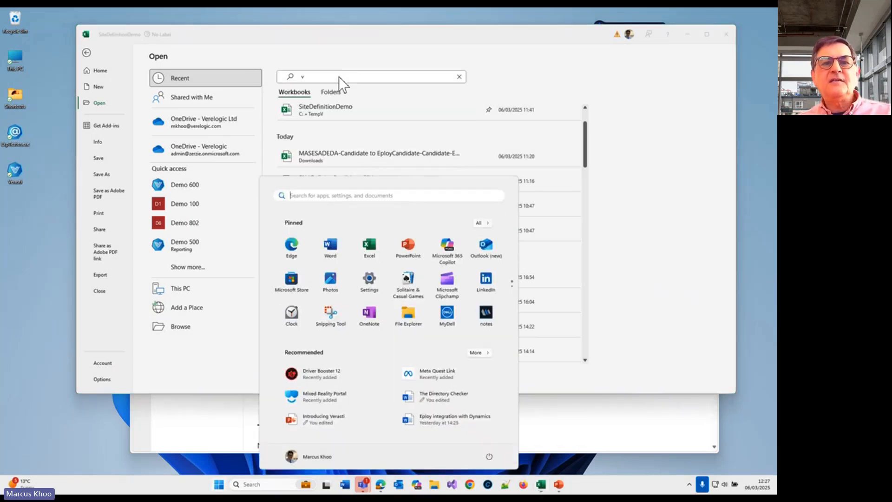
text(z)
key(Escape)
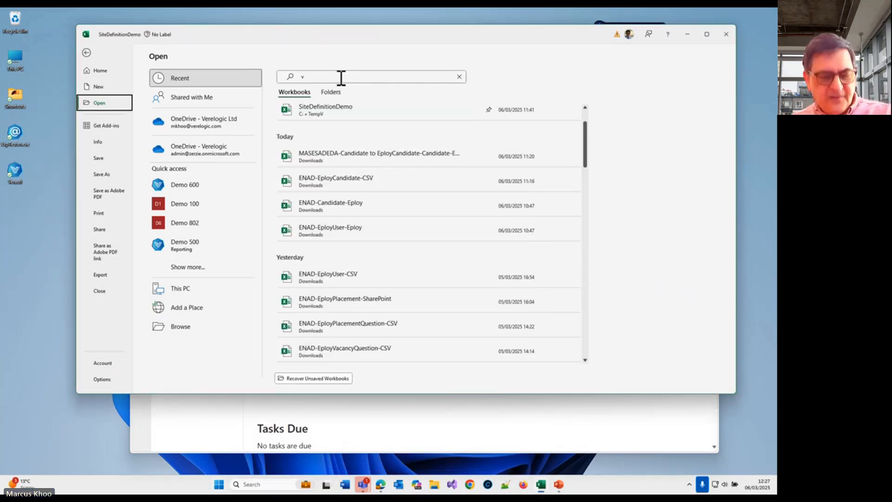
click(340, 77)
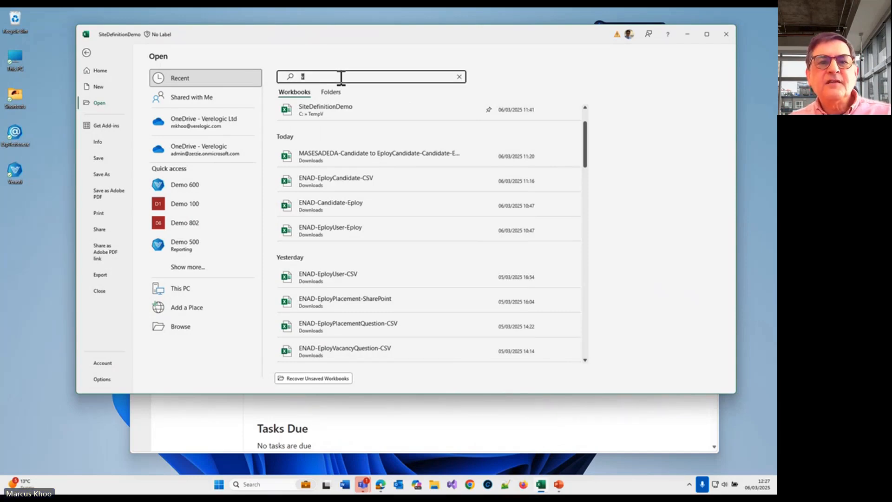
text(z)
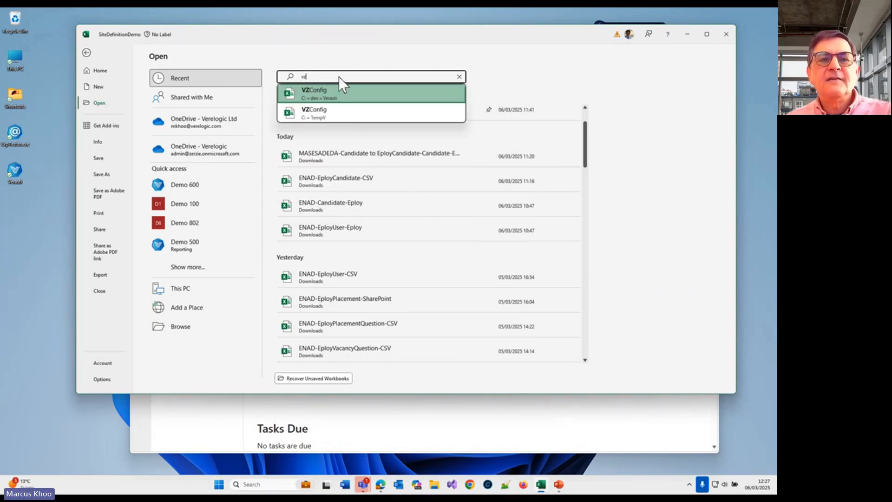
click(351, 91)
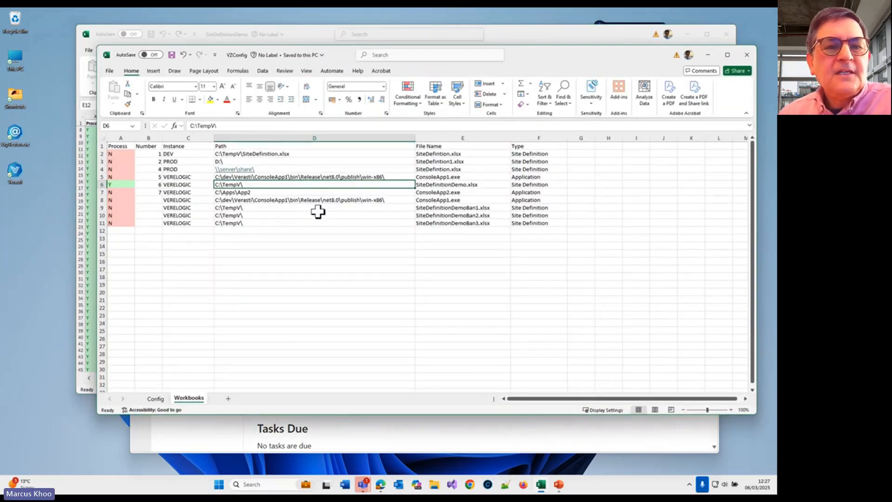
Step: Examine the SiteDefinitionDemo.xlsx entry on the Workbooks sheet of VZConfig, and return to the SiteDefinitionDemo workbook
drag(540, 52, 502, 52)
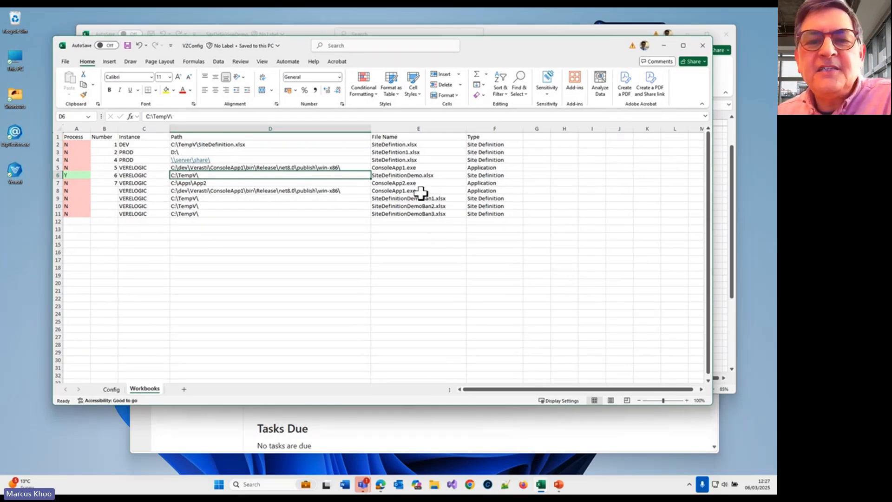
drag(428, 177, 308, 175)
click(84, 176)
click(230, 174)
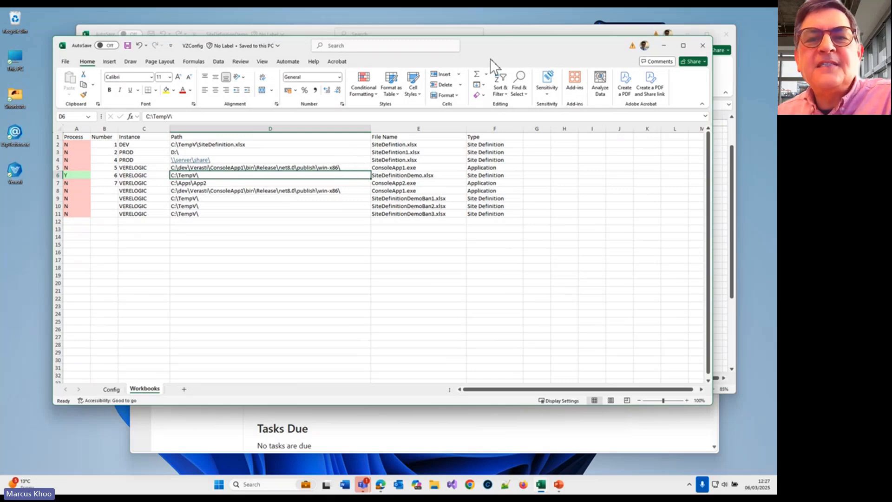
drag(511, 44, 500, 97)
click(508, 32)
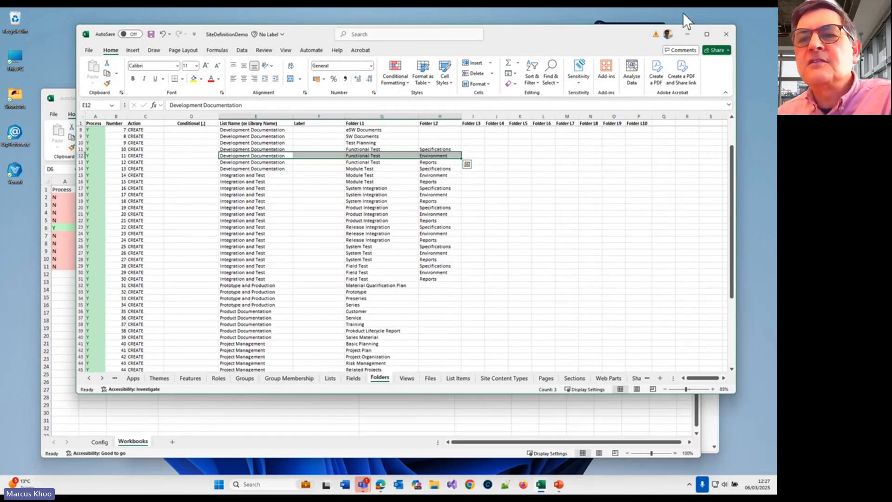
Step: Minimize the SiteDefinitionDemo workbook, reposition VZConfig, and examine the SiteDefinitionDemo.xlsx row on its Workbooks sheet
click(687, 34)
drag(504, 104, 523, 76)
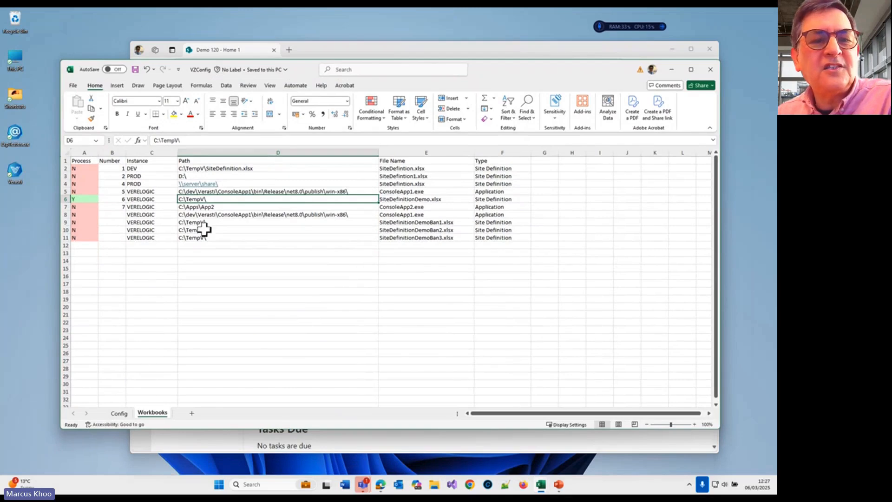
click(432, 202)
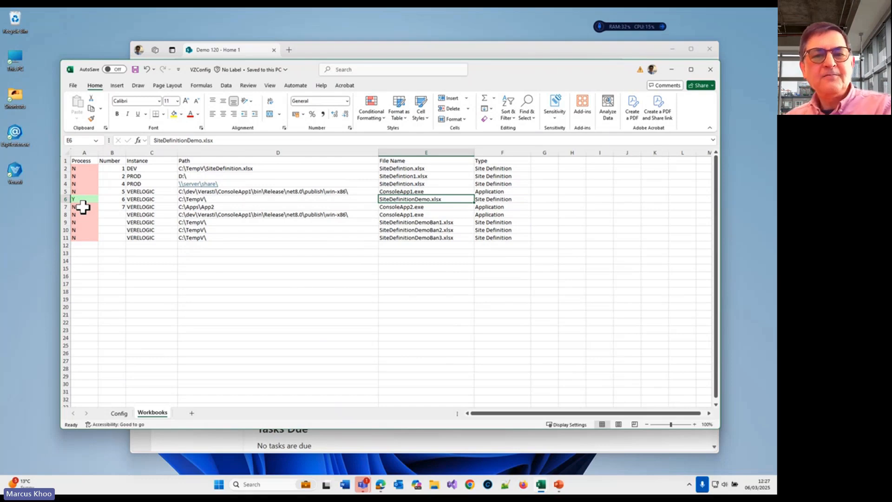
scroll(82, 207, right, 3)
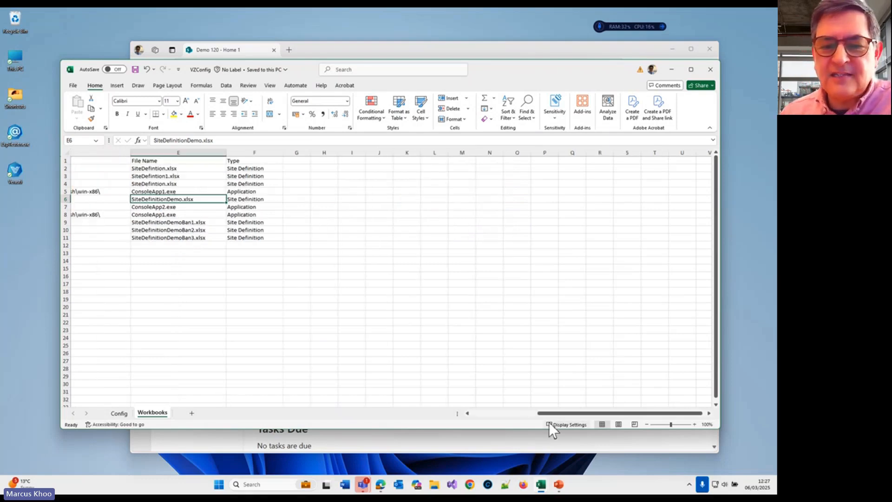
drag(547, 412, 479, 413)
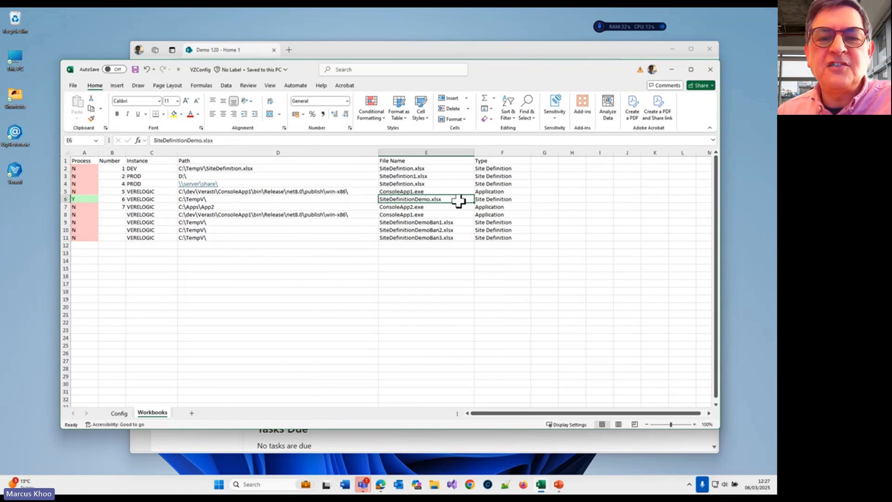
click(436, 208)
click(441, 199)
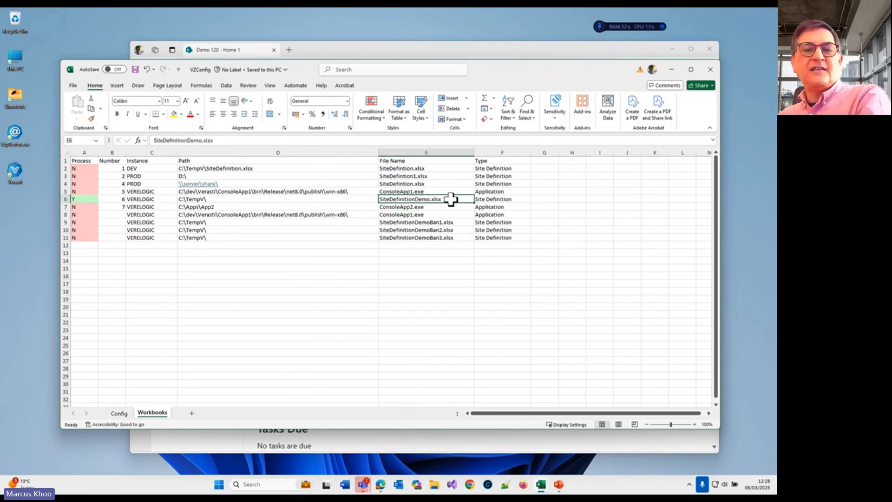
drag(79, 199, 537, 201)
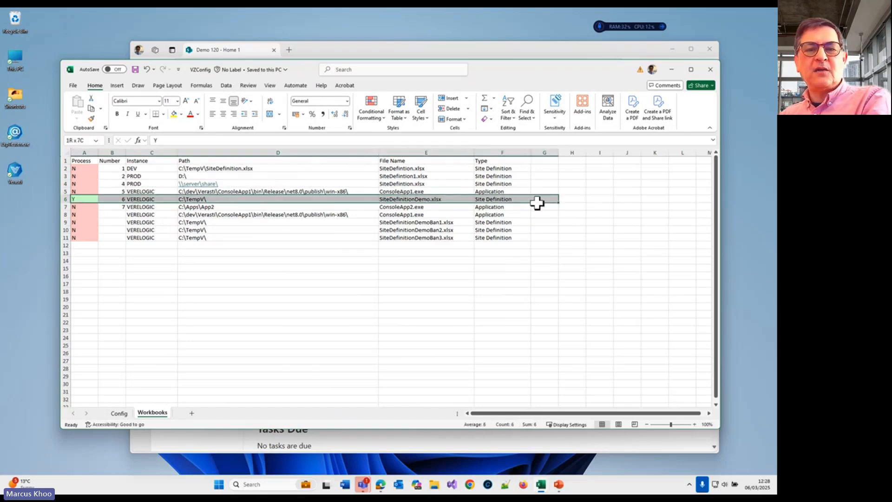
click(427, 199)
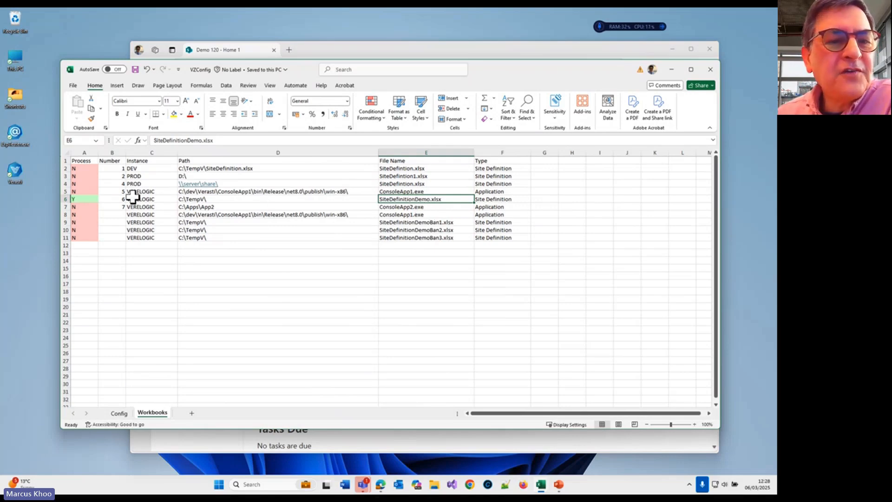
Step: Examine the paths and file names of the ConsoleApp1.exe and ConsoleApp2.exe application entries against the SiteDefinitionDemo.xlsx entry
drag(133, 197, 442, 191)
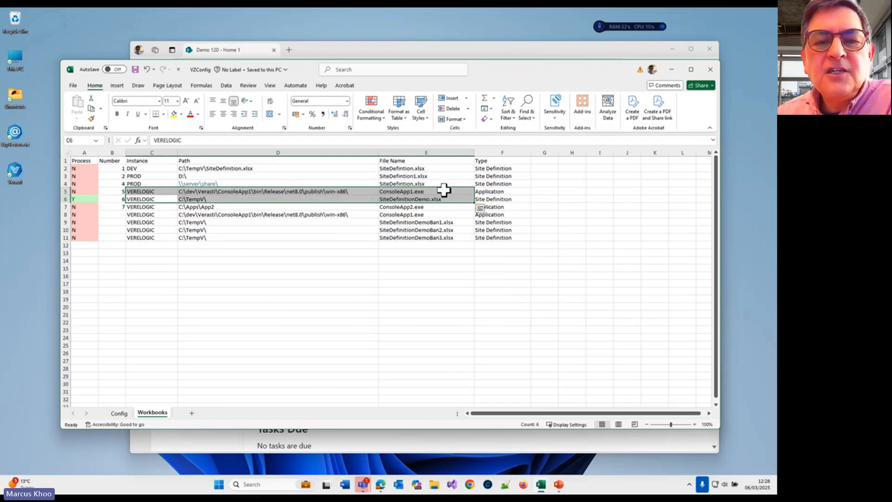
click(435, 192)
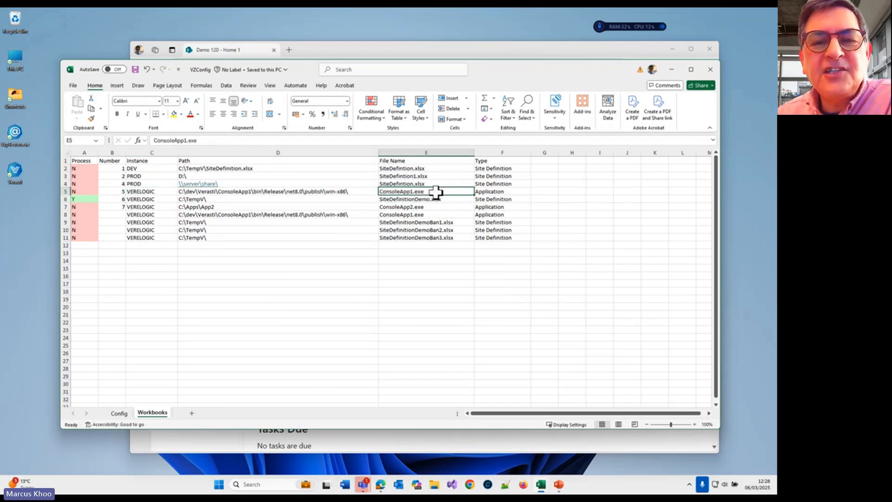
click(443, 208)
click(459, 192)
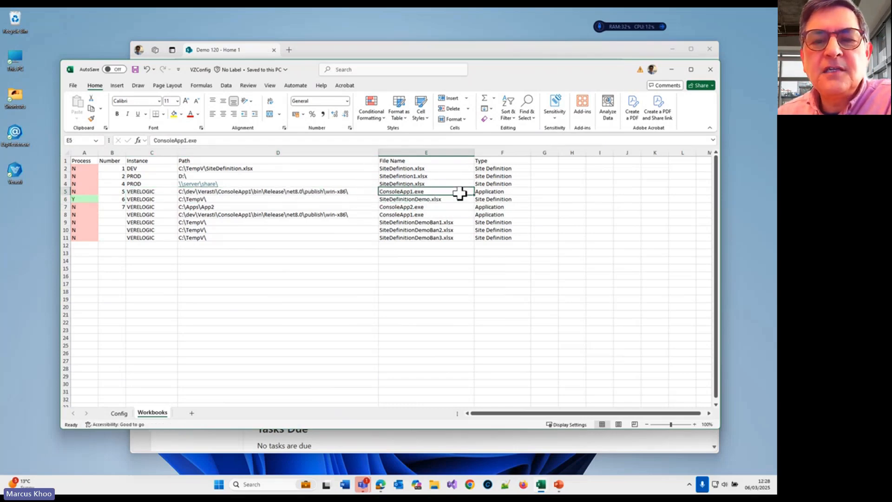
click(478, 193)
click(450, 192)
click(449, 214)
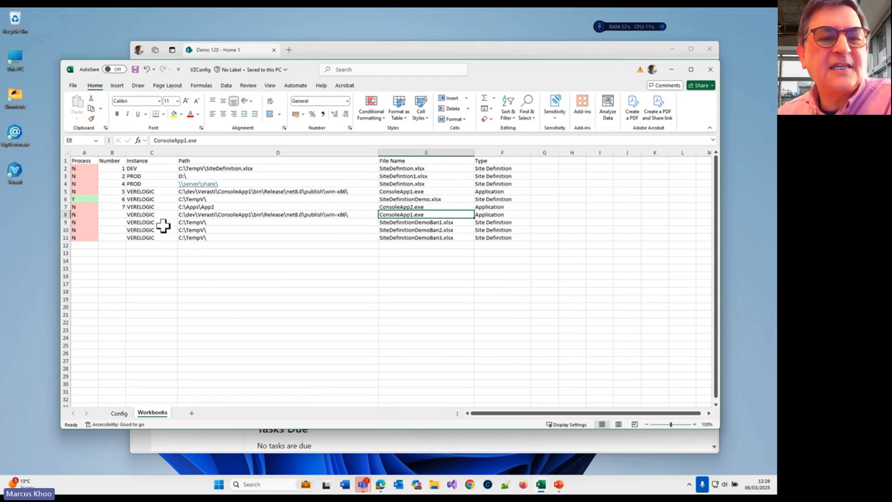
click(355, 195)
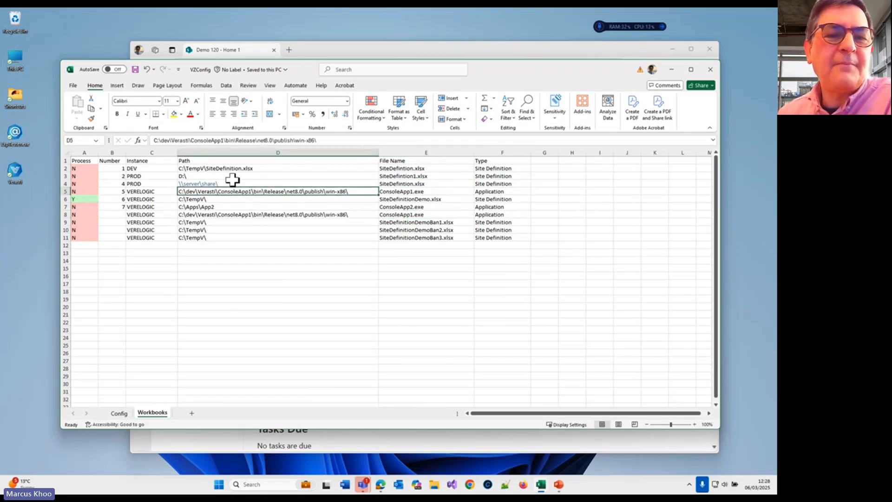
click(402, 194)
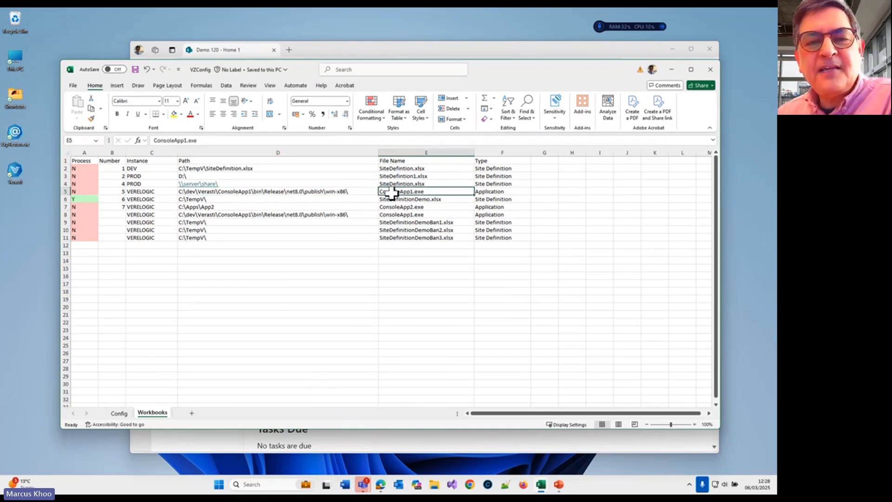
click(400, 198)
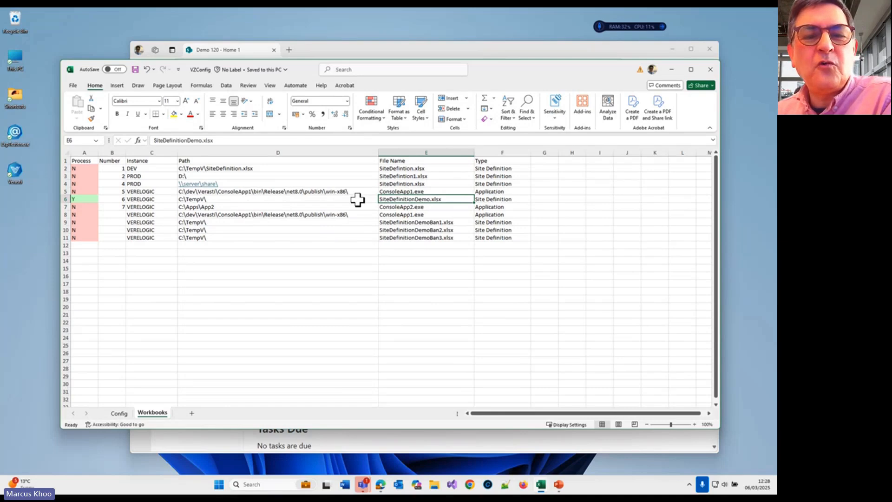
click(416, 191)
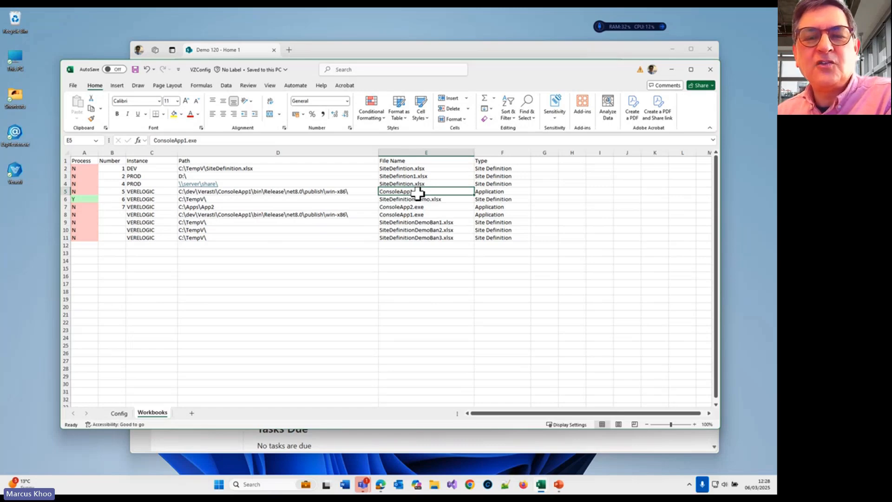
Step: Minimize the VZConfig workbook to return to the Demo 120 home page in Edge, and reposition the browser window
drag(596, 70, 580, 89)
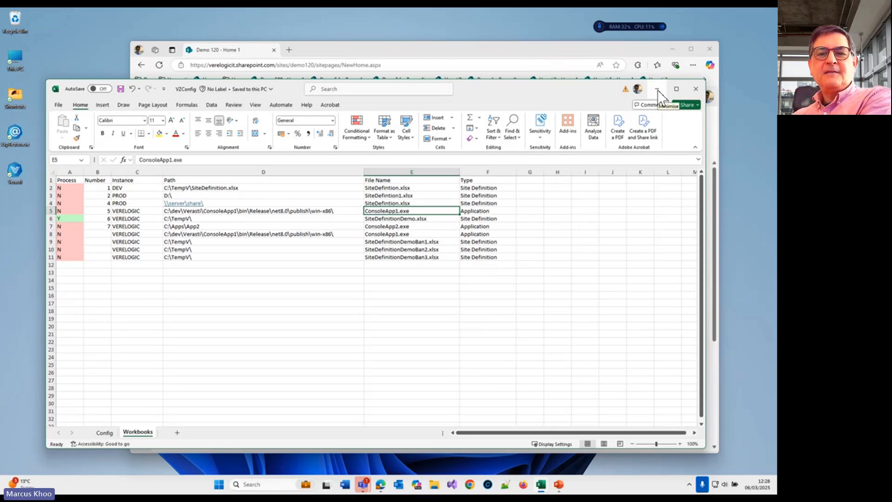
click(657, 90)
drag(591, 49, 562, 52)
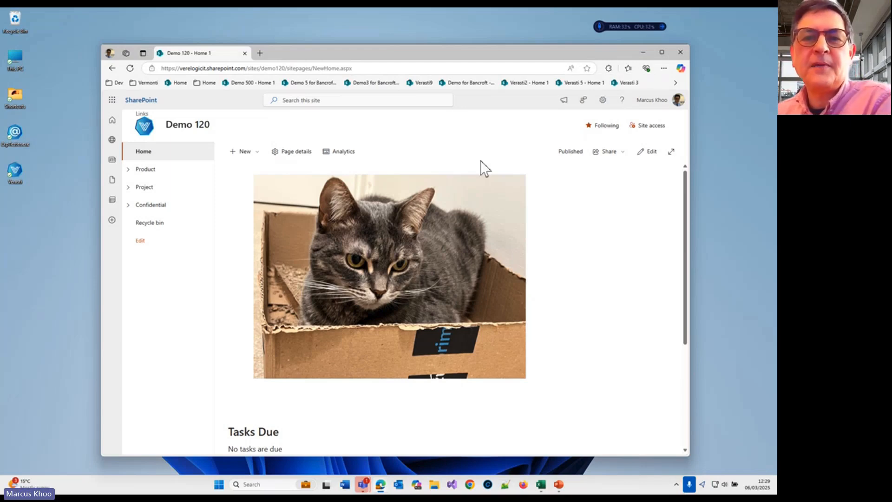
drag(469, 54, 448, 44)
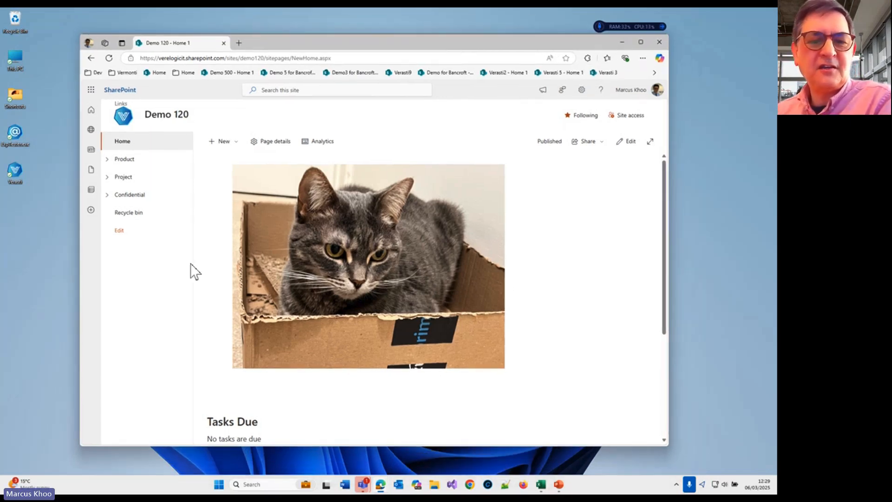
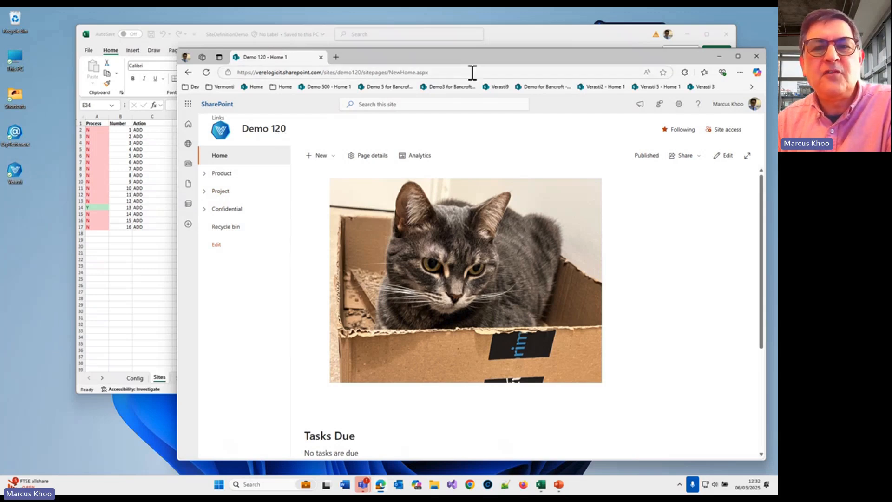
Step: Switch to the SiteDefinitionDemo workbook and examine the Project Budget, Production Costs and Supplier Management rows on the Break Inheritance sheet
drag(472, 57, 468, 50)
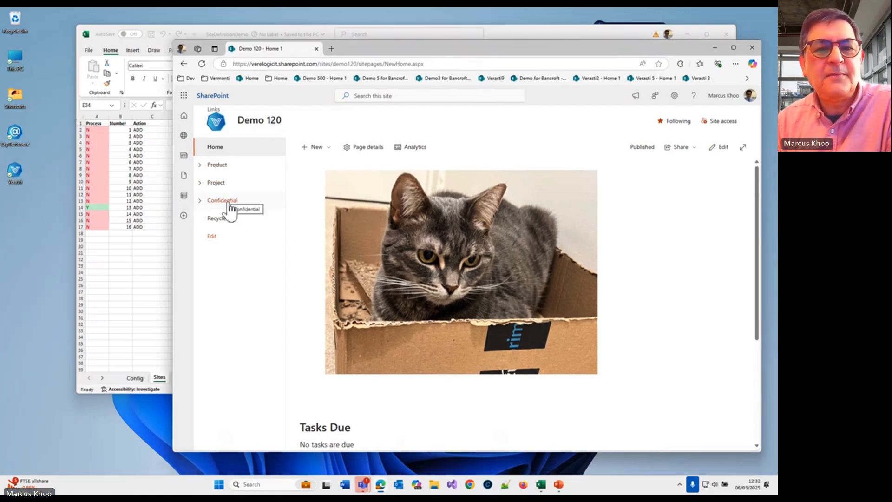
click(153, 246)
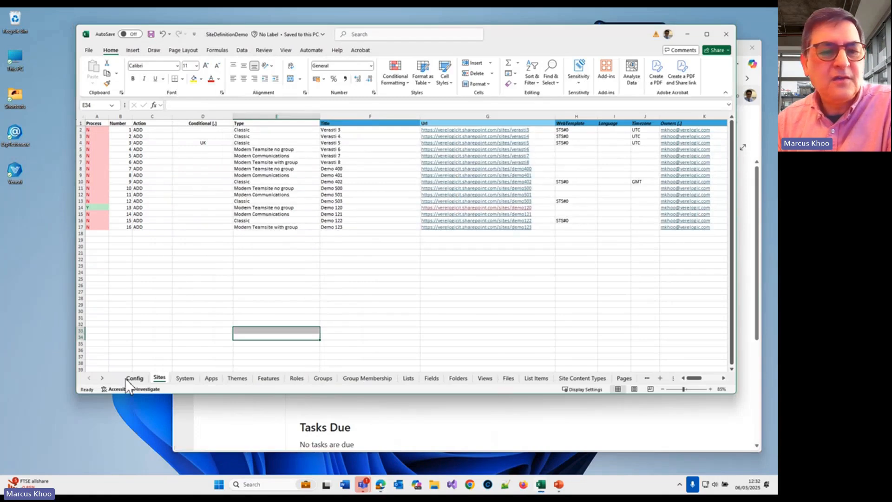
click(100, 378)
click(100, 378)
click(100, 378)
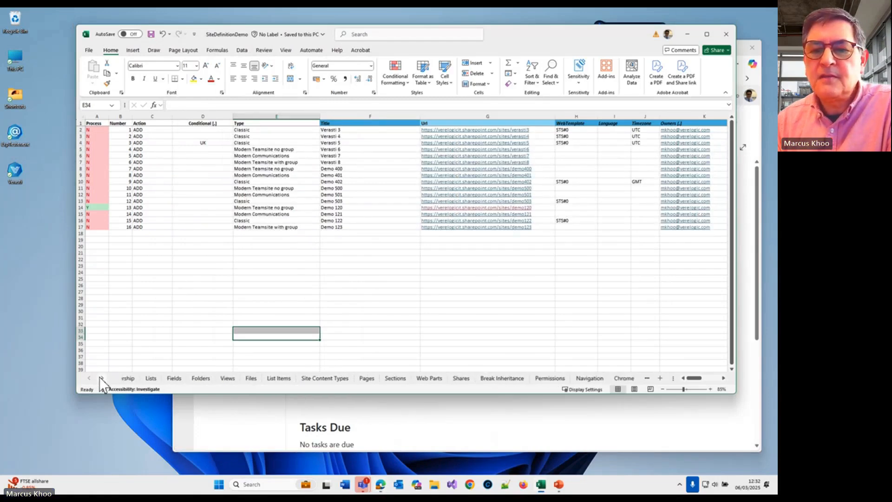
click(100, 378)
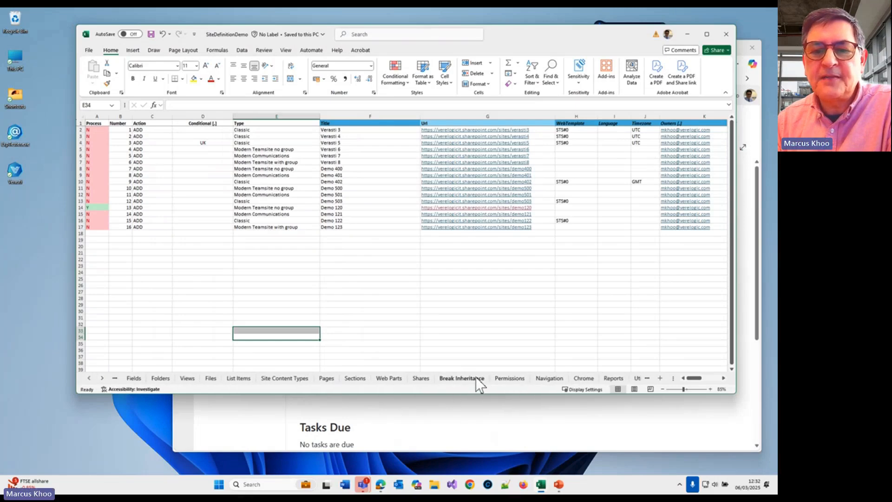
click(464, 377)
click(347, 149)
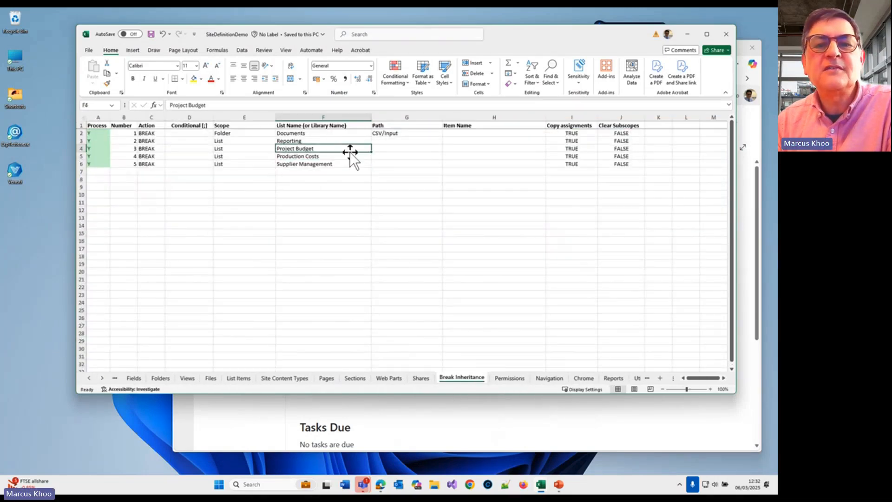
click(325, 156)
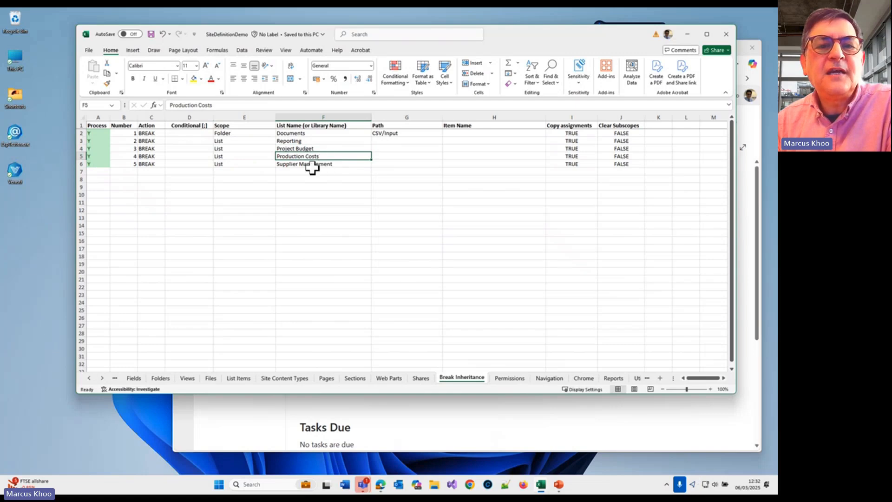
click(309, 165)
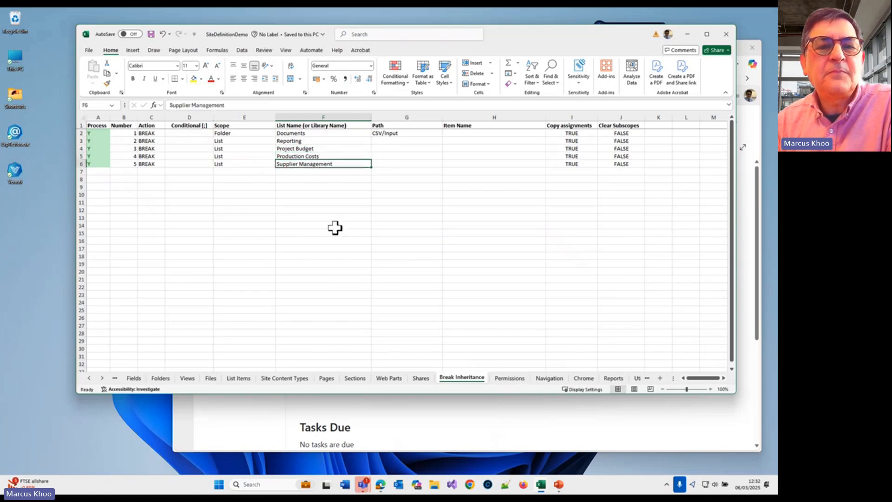
Step: Return to Edge, open the site contents of Demo 120, and locate the Supplier Management library
click(241, 422)
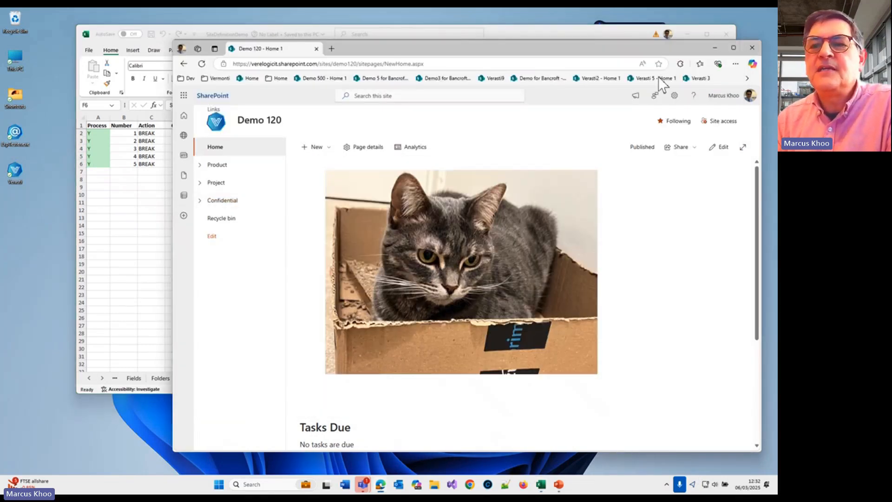
click(674, 96)
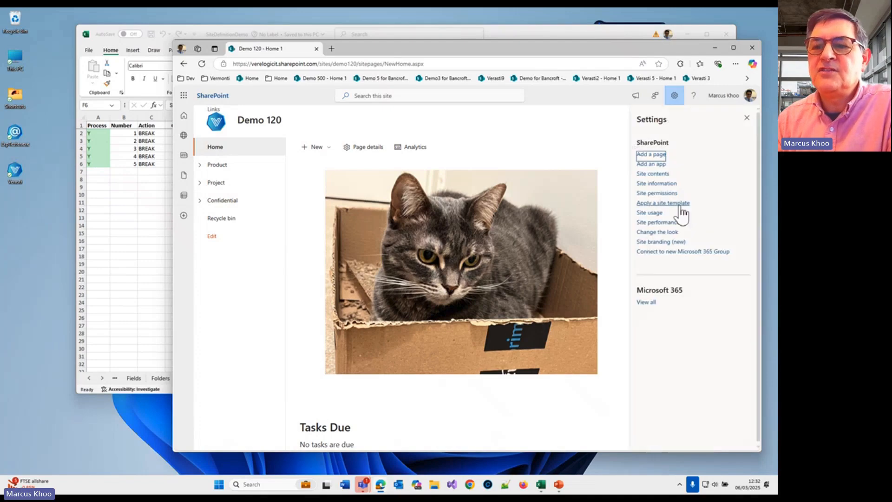
click(662, 172)
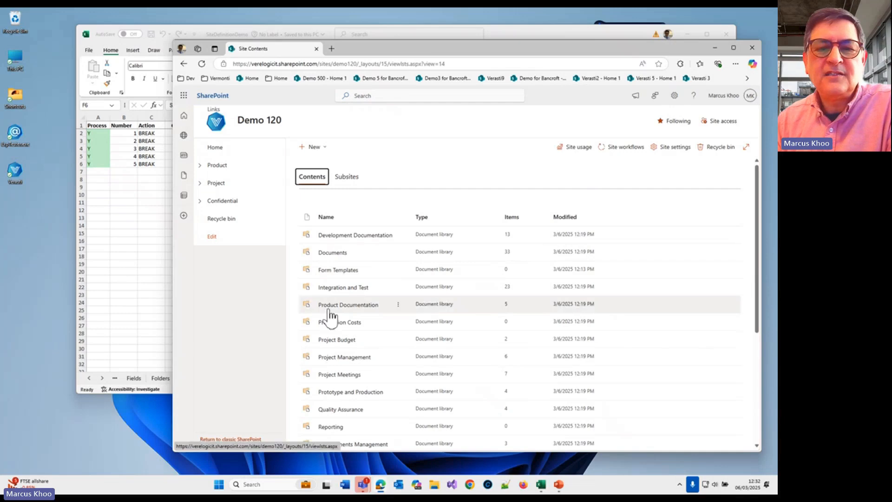
scroll(372, 385, down, 2)
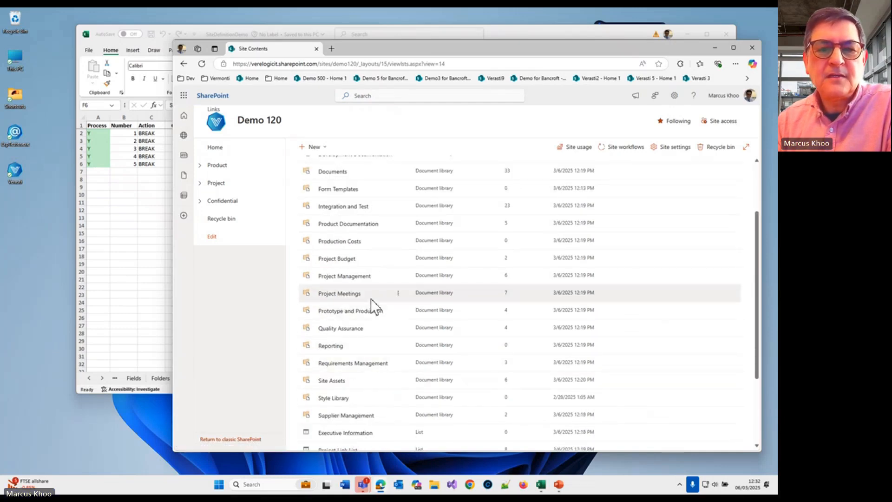
scroll(374, 333, down, 1)
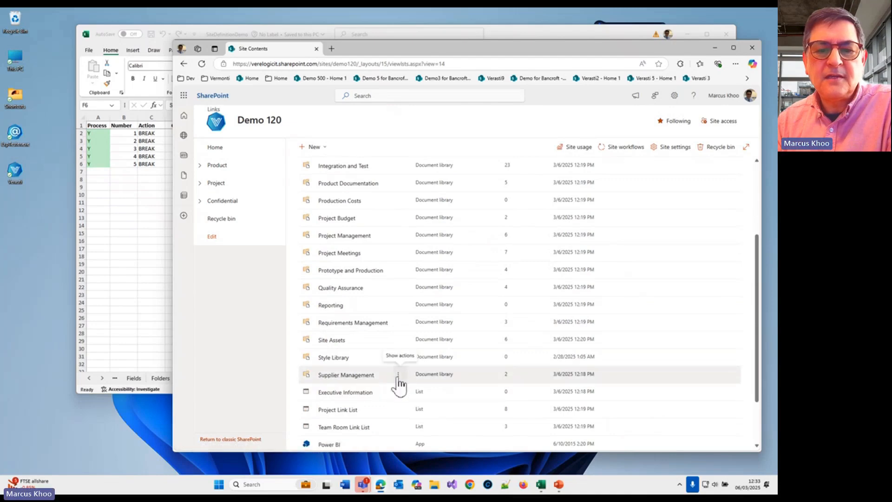
Step: Open the Supplier Management library's settings and view its permissions
click(399, 376)
click(421, 406)
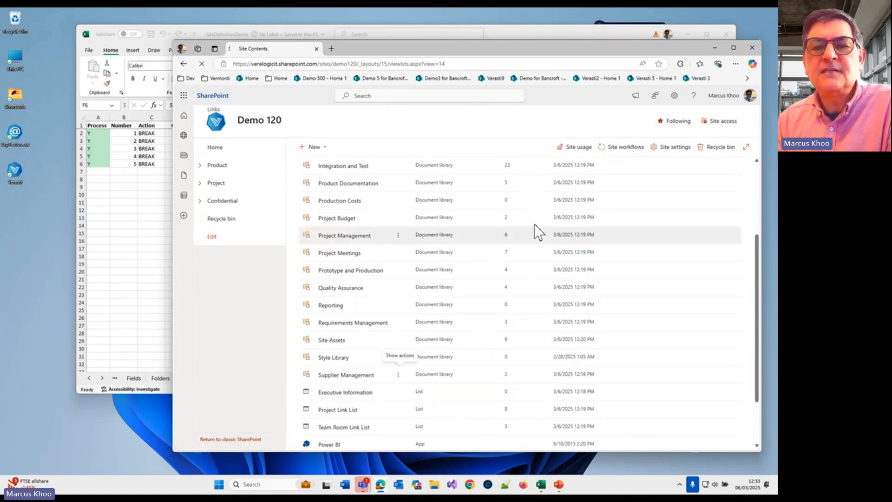
click(470, 241)
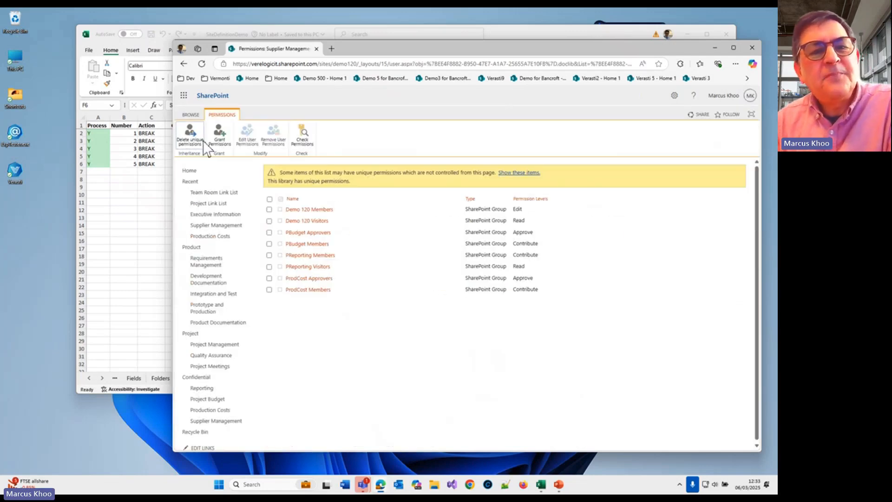
Step: Return to the SiteDefinitionDemo workbook and examine the Owners, Members and Visitors functions in the Permissions sheet's User Group column
click(155, 207)
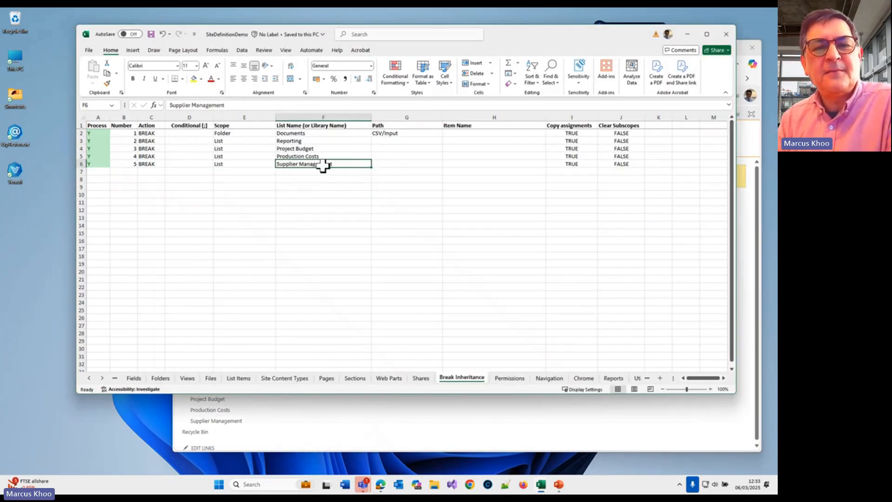
click(504, 378)
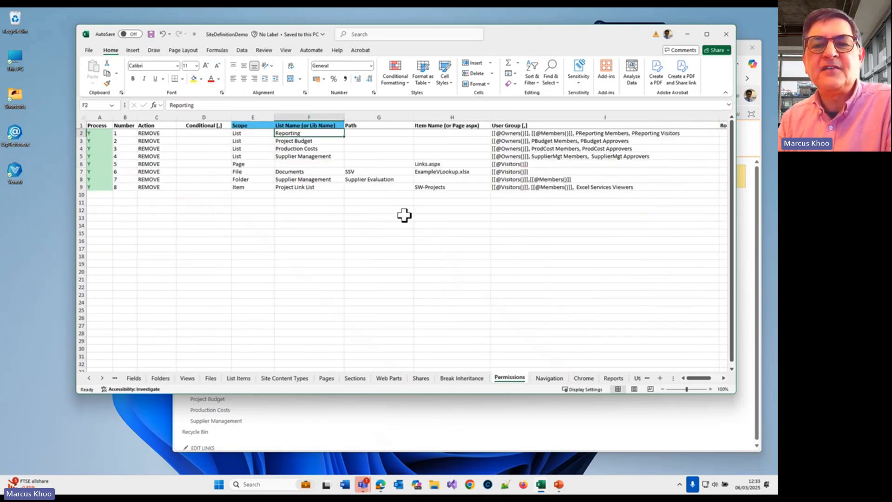
click(584, 182)
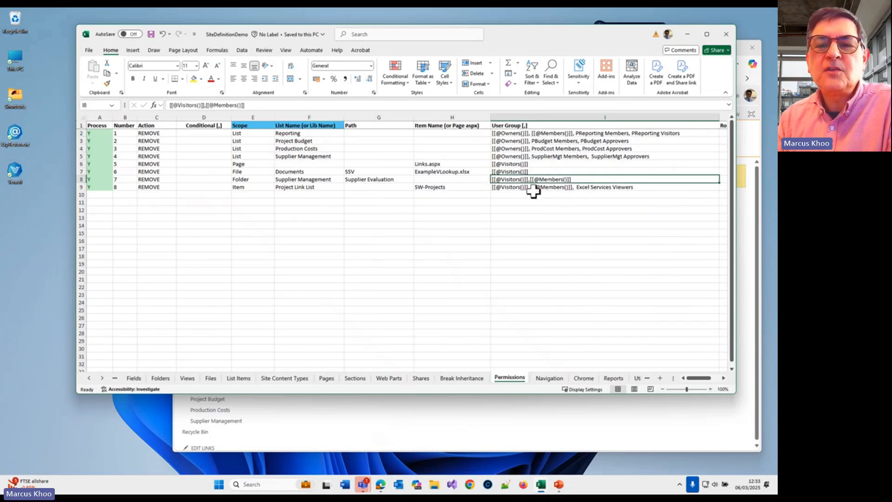
click(514, 188)
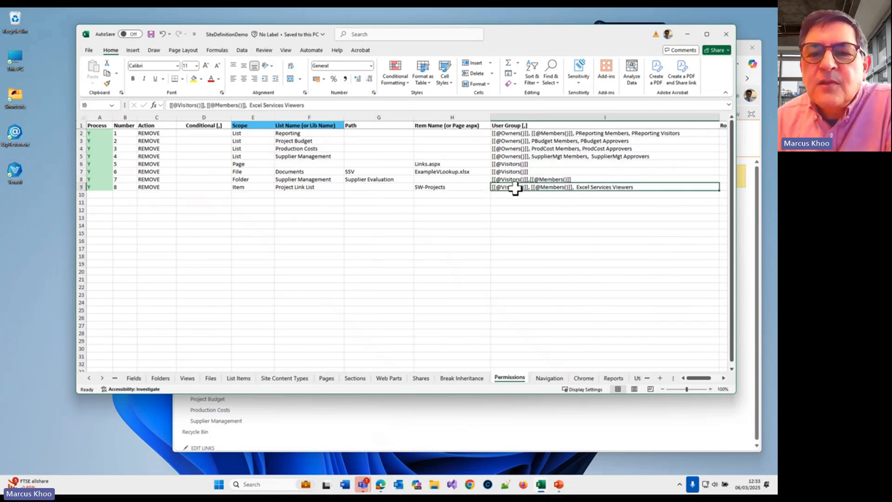
click(506, 180)
click(498, 173)
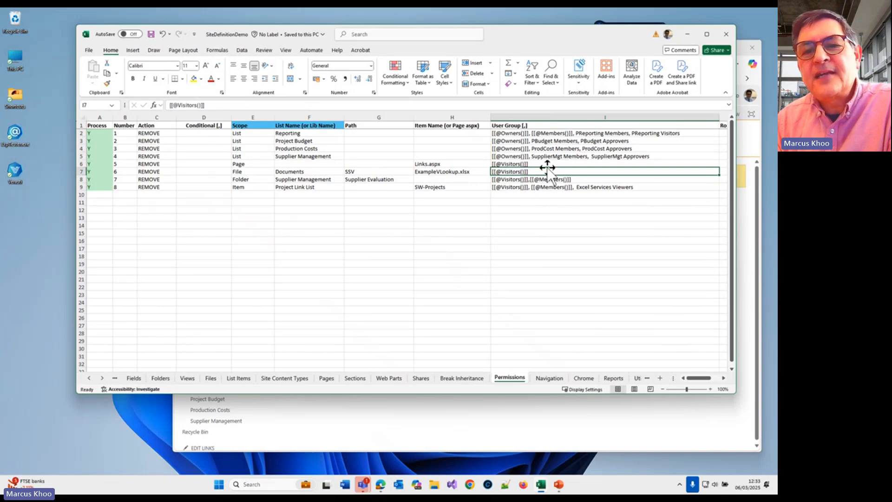
click(506, 135)
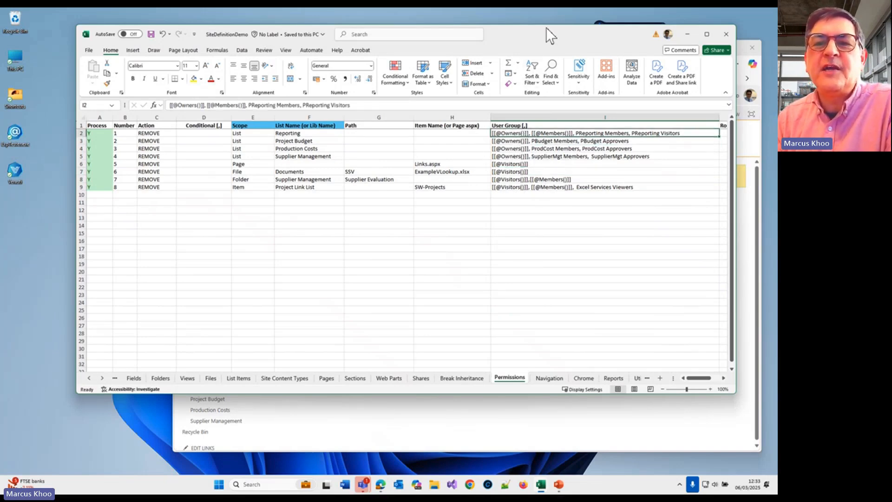
Step: Reposition the workbook window, return to the Sites sheet, and examine the Description formula with the Now function for Demo 120
drag(545, 27, 525, 34)
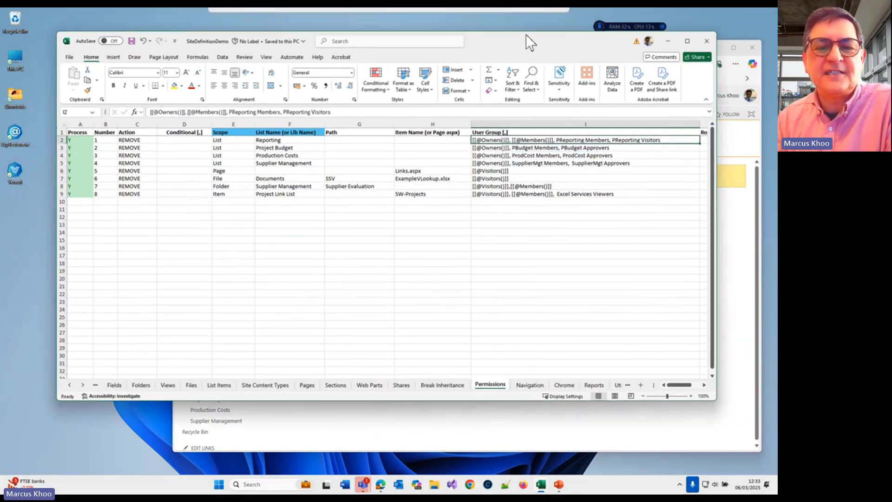
click(71, 384)
click(69, 384)
click(68, 384)
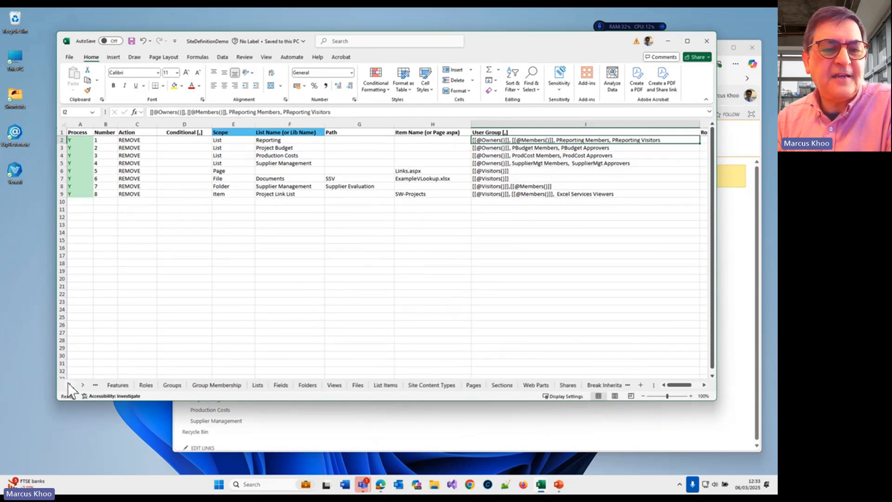
click(67, 384)
click(67, 384)
click(118, 385)
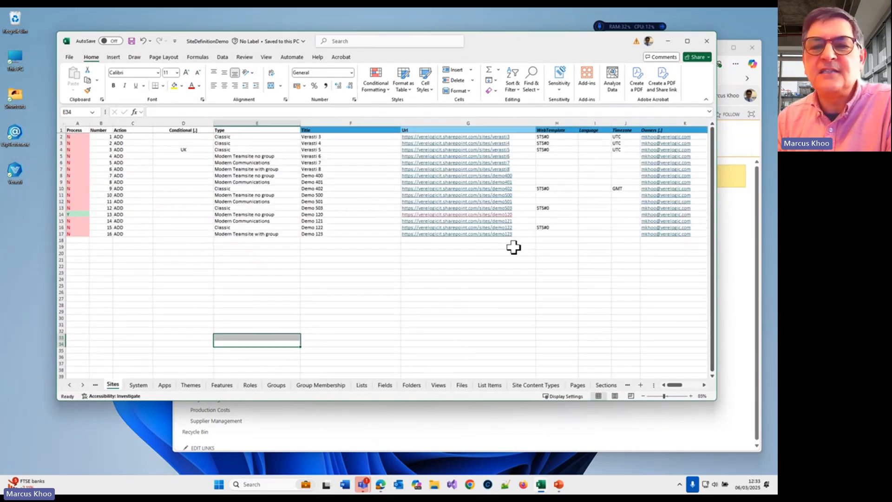
key(Right)
key(Right)
key(Right)
key(Right)
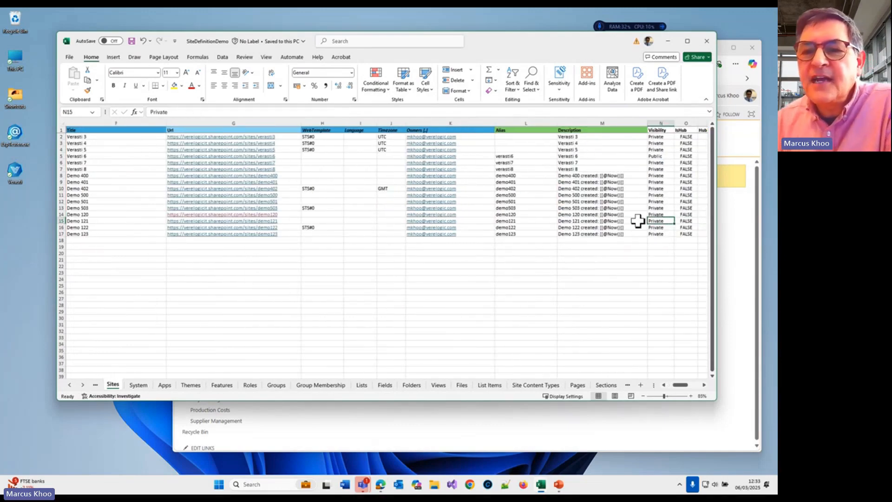
click(632, 215)
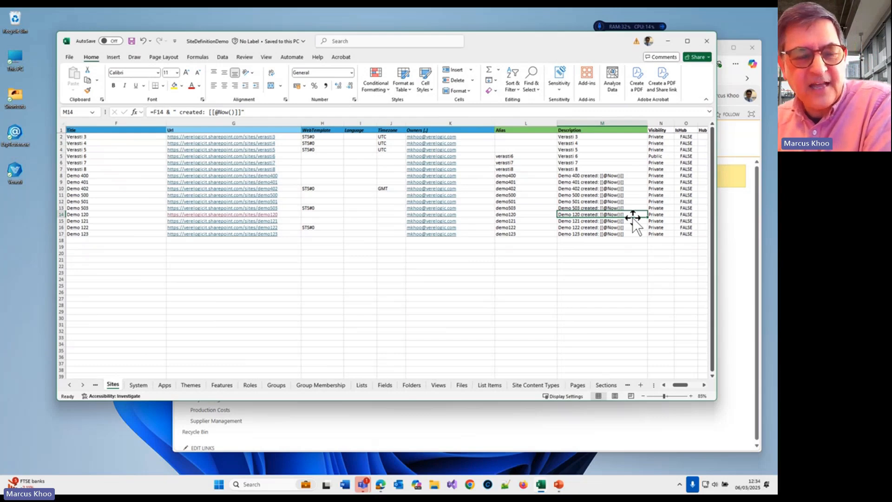
Step: Return to the Demo 120 home page in Edge, open its site information, and highlight the creation date and time in the description
click(664, 426)
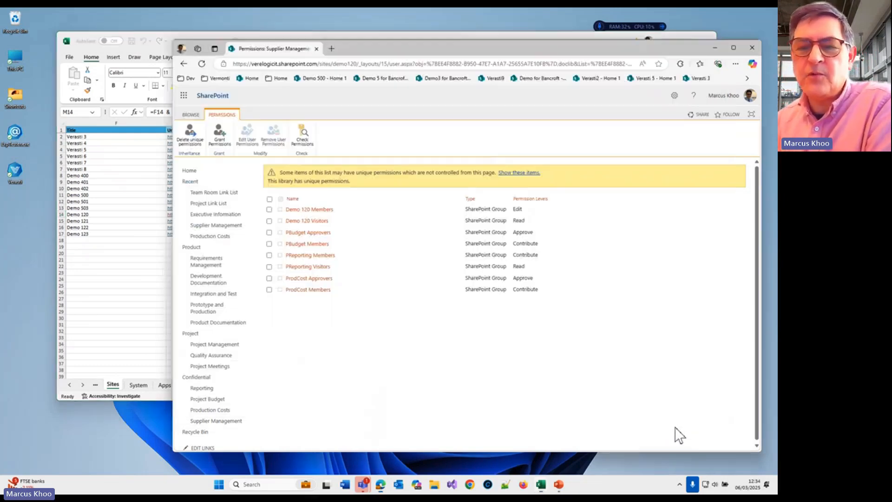
click(210, 172)
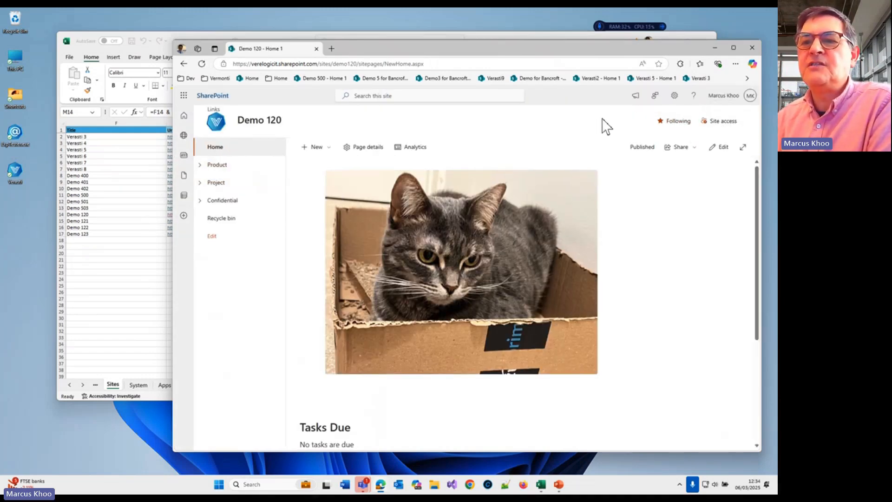
click(676, 99)
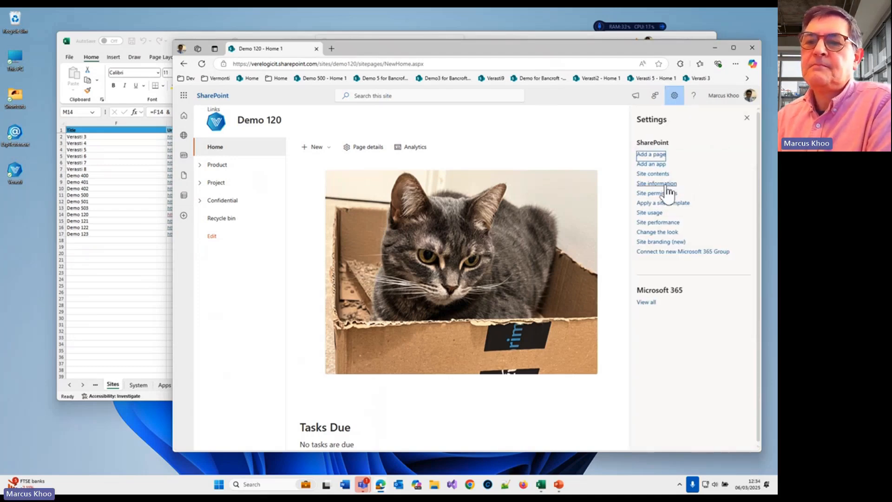
click(668, 186)
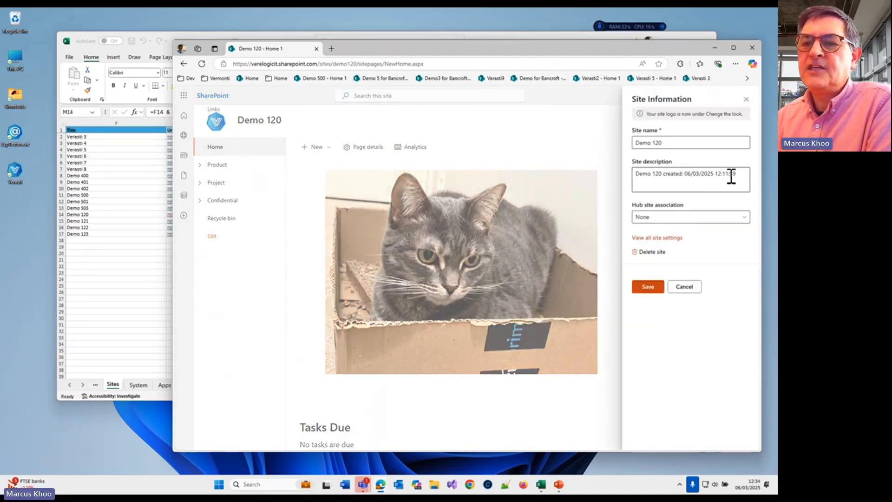
drag(732, 175, 686, 182)
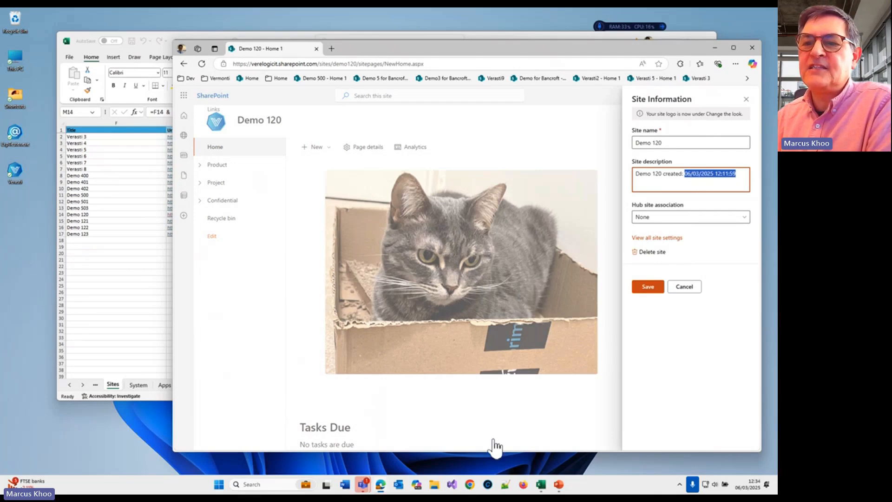
click(737, 185)
Step: Return to the SiteDefinitionDemo workbook and look through the Features, Groups and Group Membership sheets
click(131, 273)
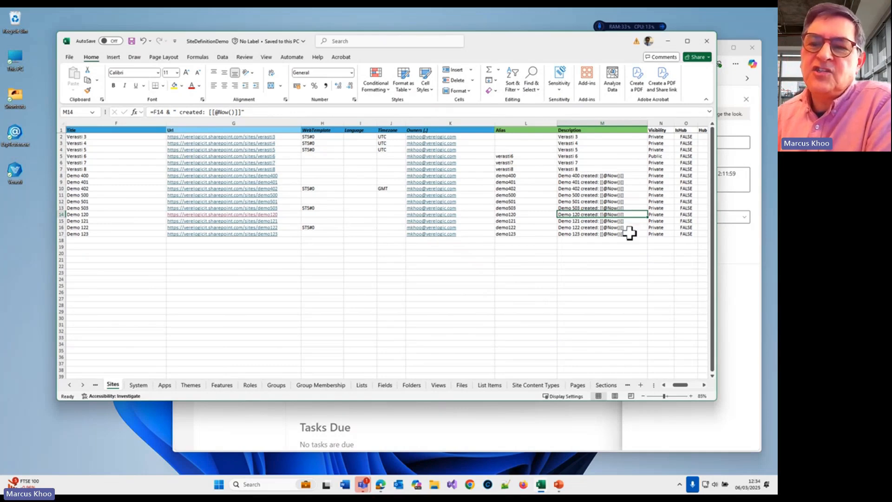
click(218, 389)
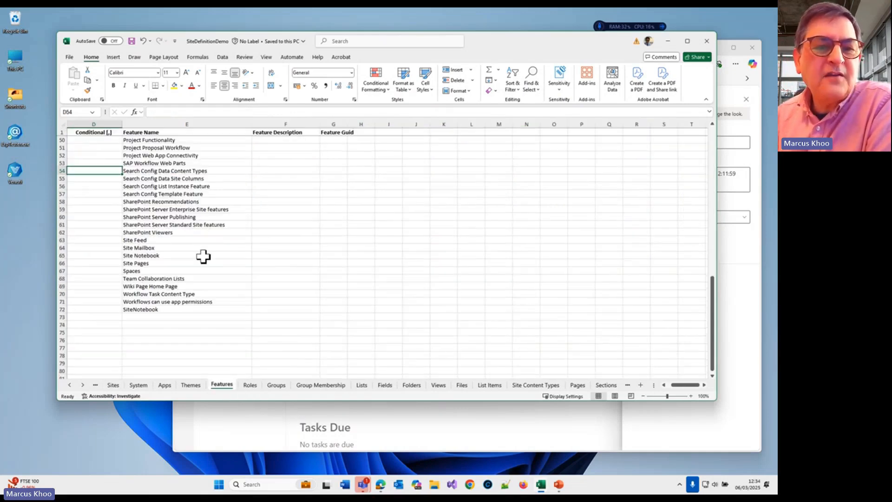
click(206, 241)
click(216, 201)
click(277, 384)
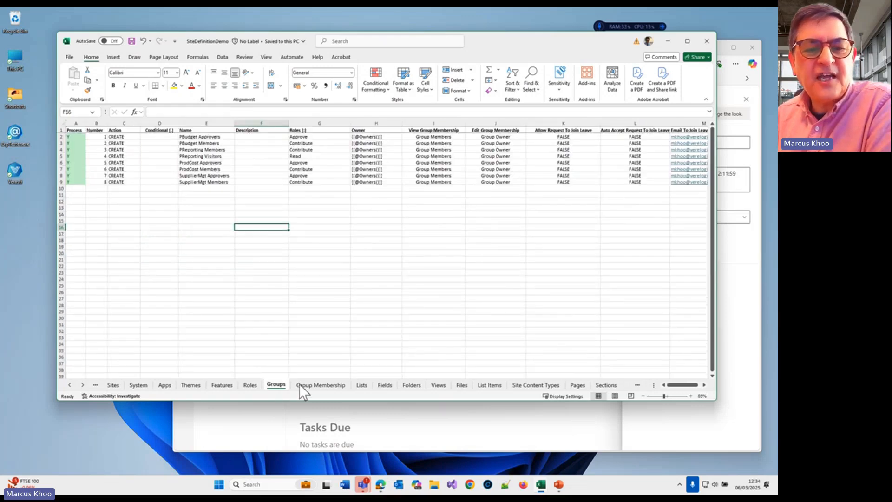
click(318, 385)
Step: Open the Lists sheet and examine the Now function in the Team Room Link List description
click(362, 384)
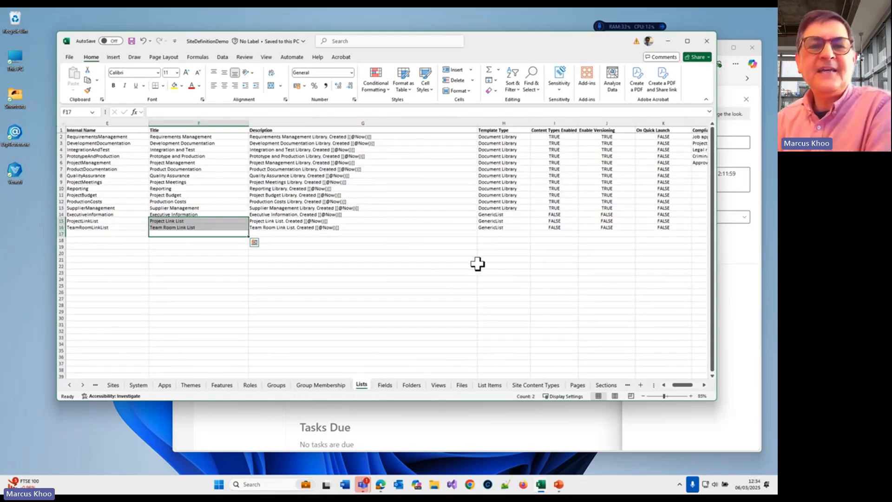
scroll(464, 263, right, 1)
click(304, 227)
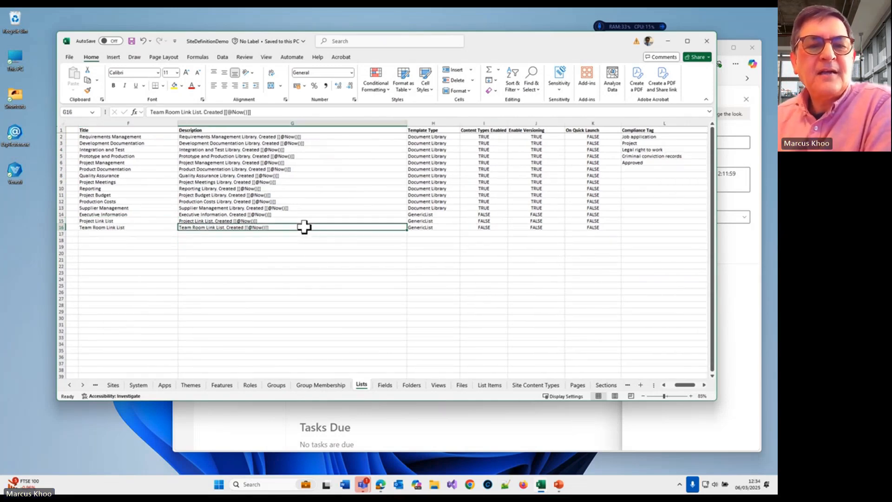
Step: Examine the Now function in the Project Management, Reporting, Supplier Management and other library and list descriptions on the Lists sheet
click(290, 164)
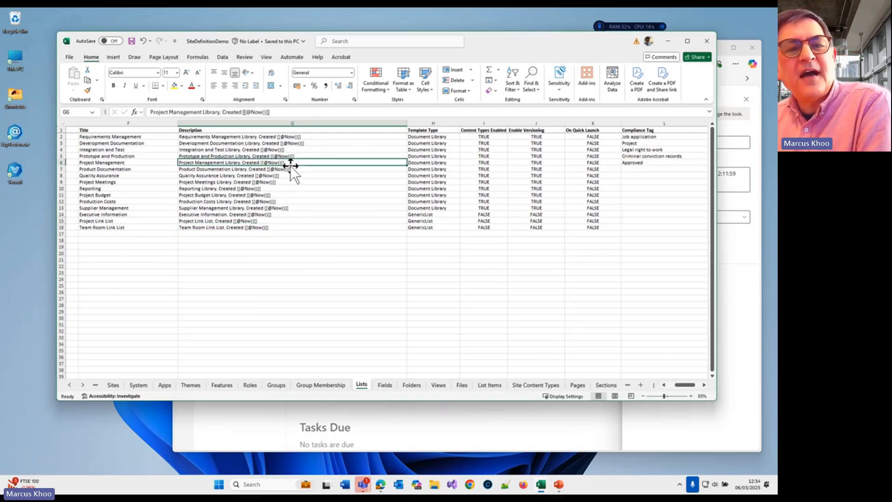
click(293, 189)
click(295, 203)
click(301, 228)
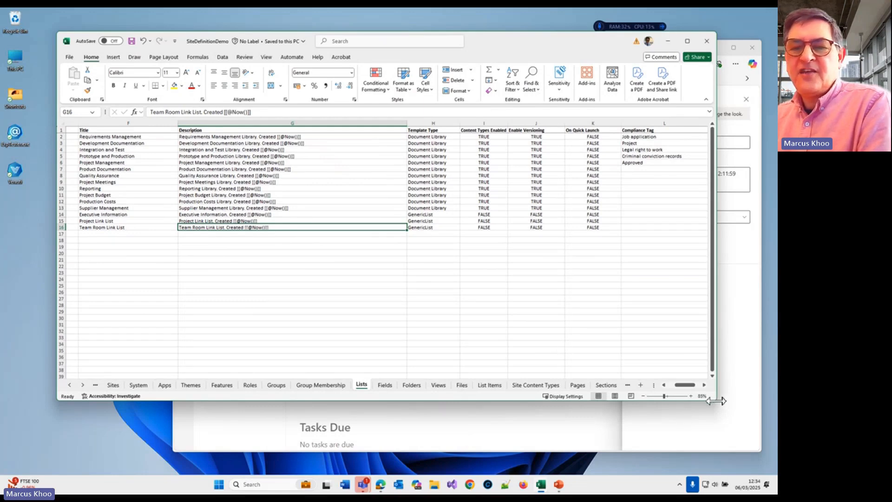
Step: Narrow the workbook window, make sure the reverse CREATE-to-DELETE logic option on the Config sheet is Y, and minimize the workbook
drag(716, 358, 644, 358)
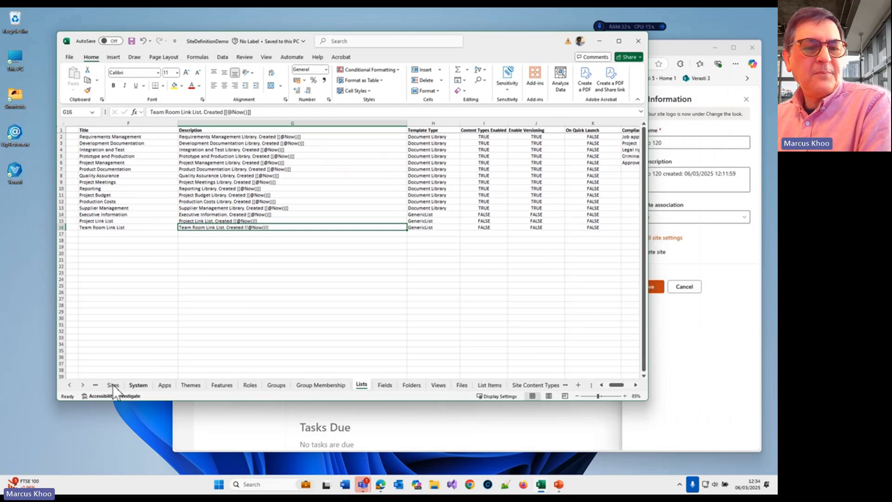
click(71, 384)
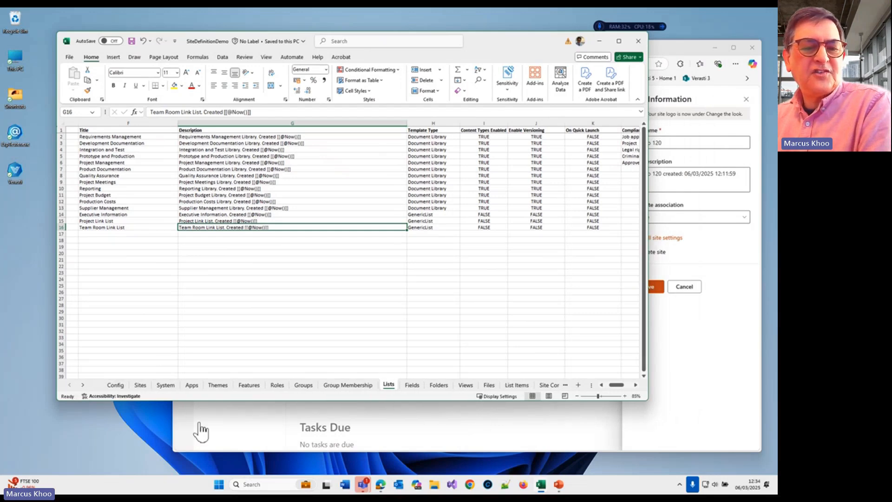
click(200, 428)
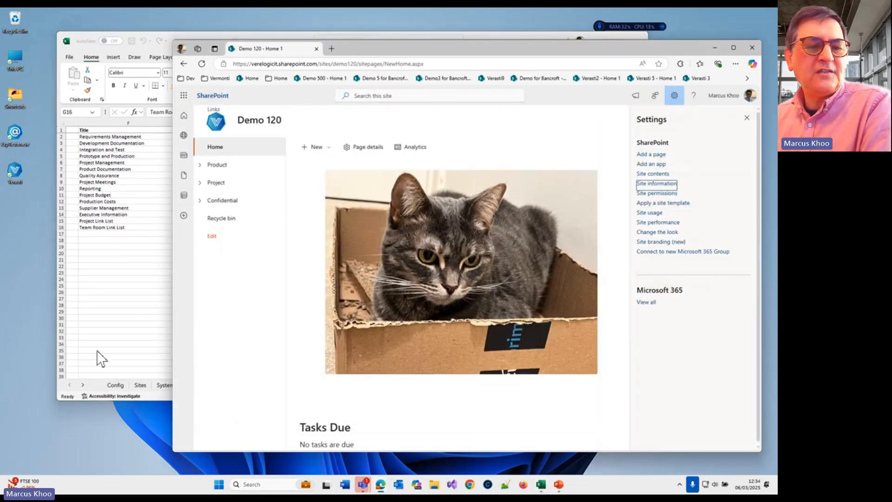
click(118, 388)
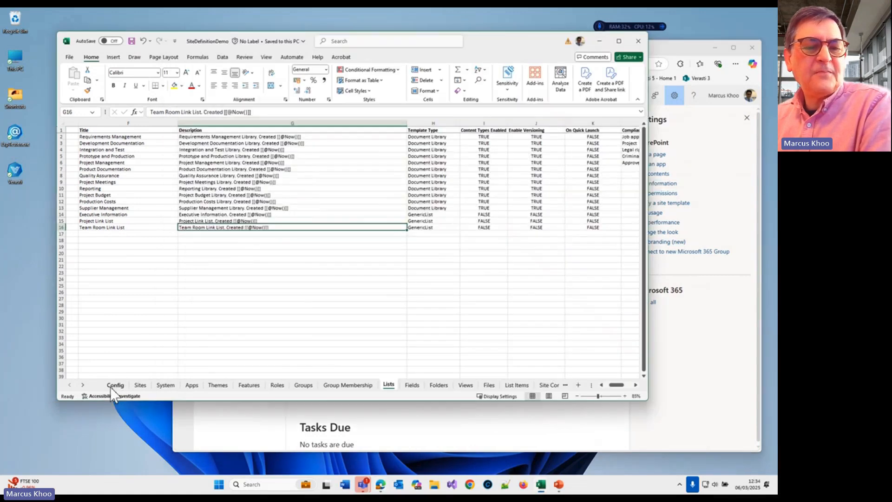
click(139, 385)
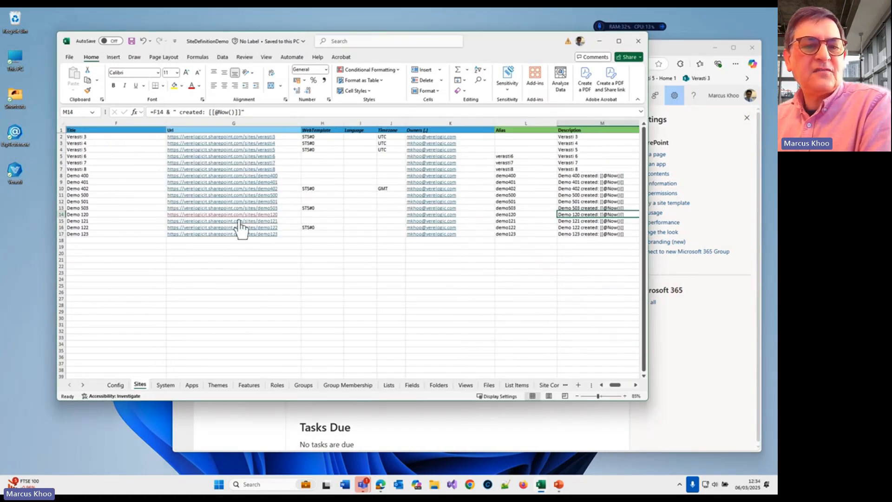
click(115, 385)
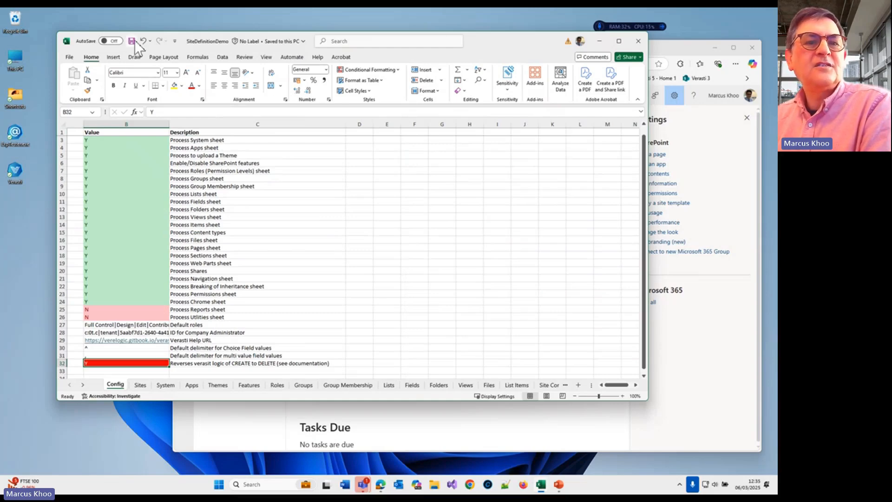
click(599, 41)
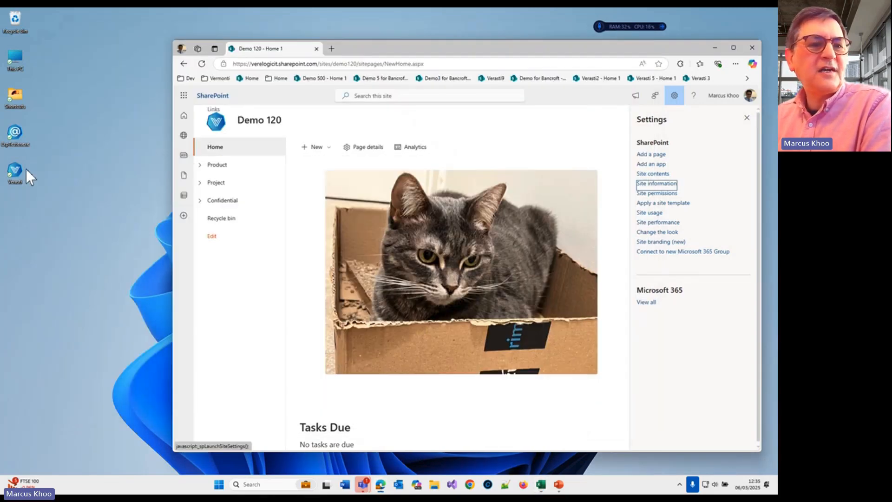
Step: Run Verasti from the desktop, continue in reverse logic mode, and sign in with the work account connected to Windows
double_click(22, 170)
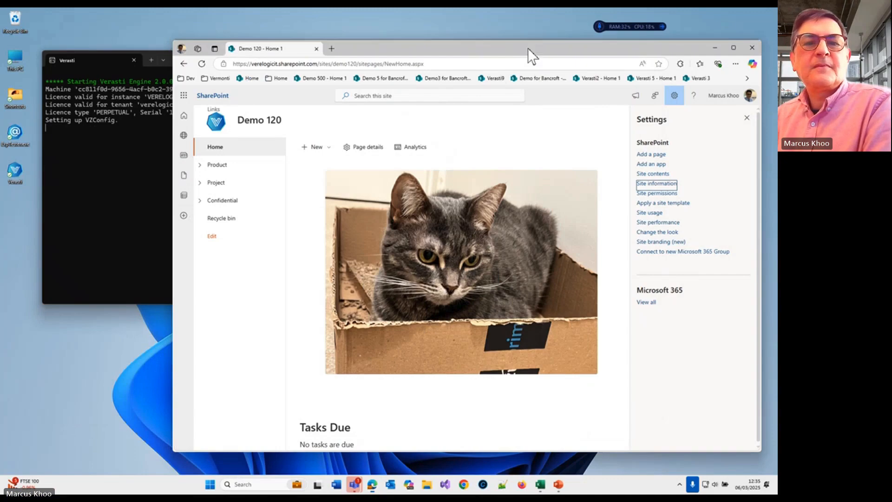
drag(527, 48, 539, 45)
click(149, 195)
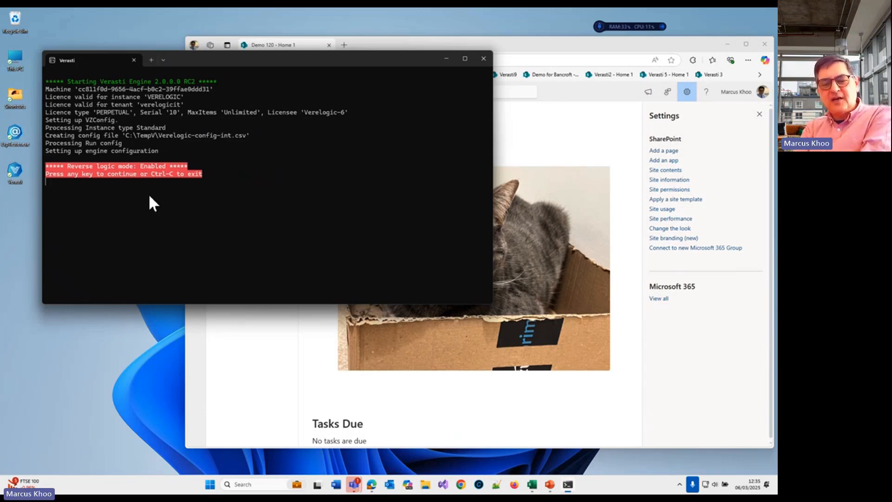
key(Return)
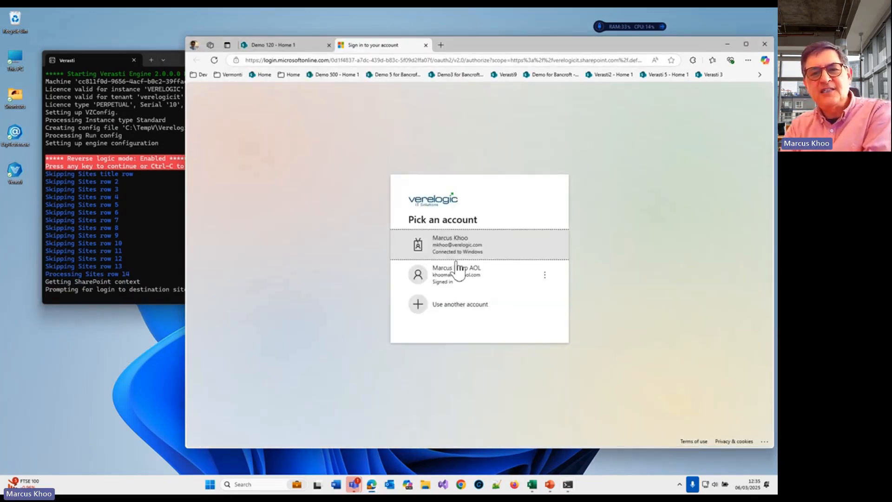
click(503, 251)
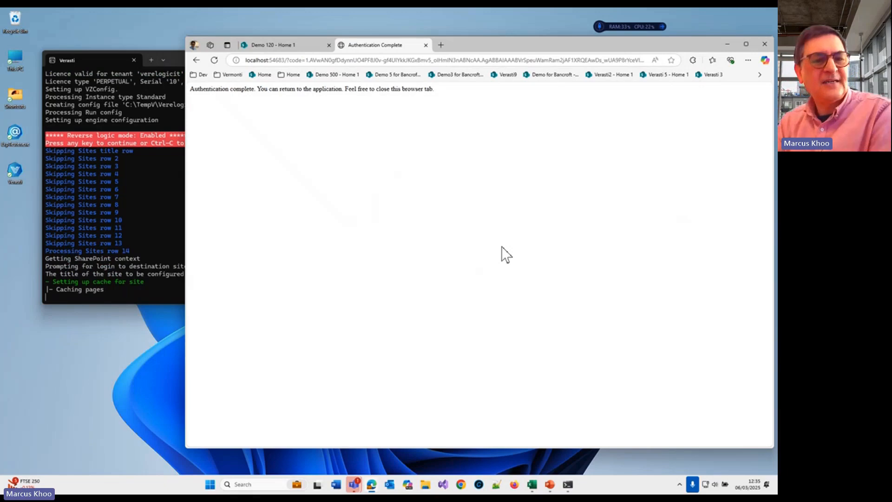
Step: Check the deletion progress in the Verasti console, and close the completed authentication page in Edge
click(104, 214)
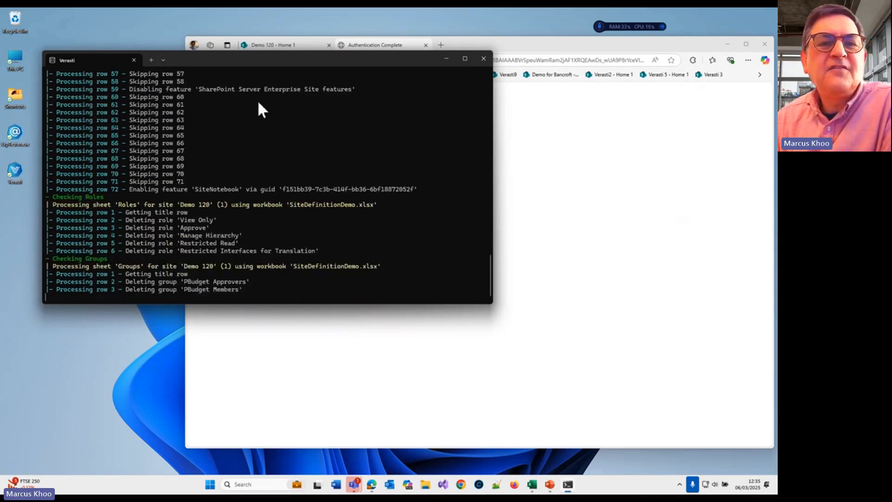
click(597, 46)
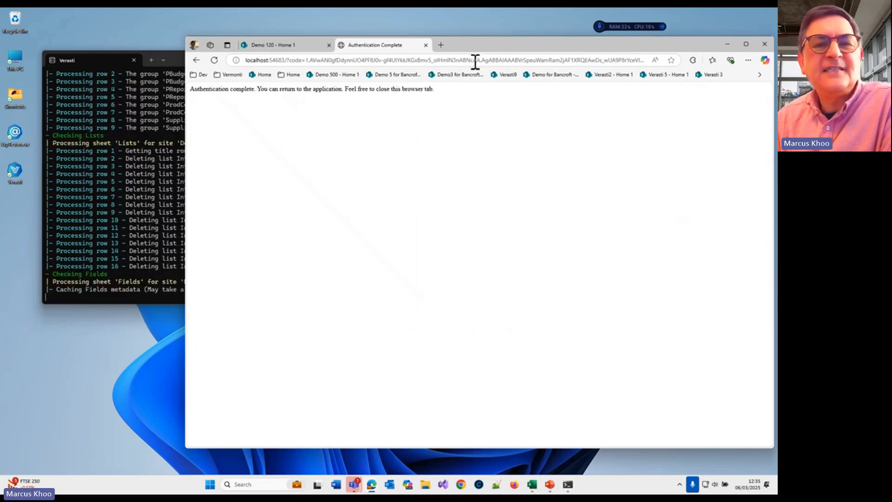
drag(531, 43, 514, 43)
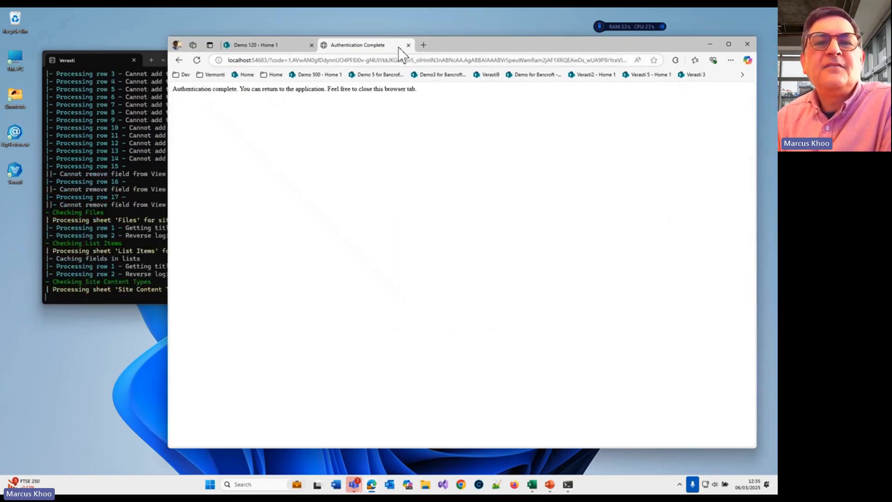
click(407, 46)
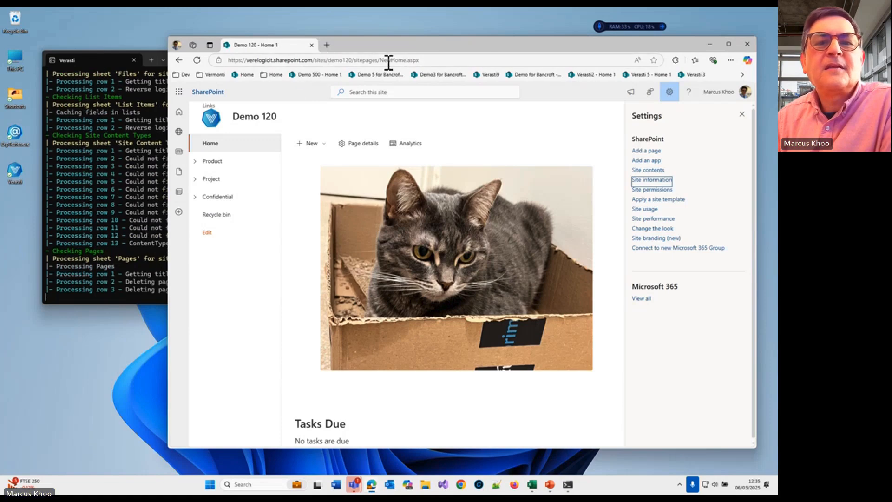
Step: Try to open the Demo 120 root address without the sitepages/NewHome.aspx path, and go back to the previous page
drag(357, 59, 523, 62)
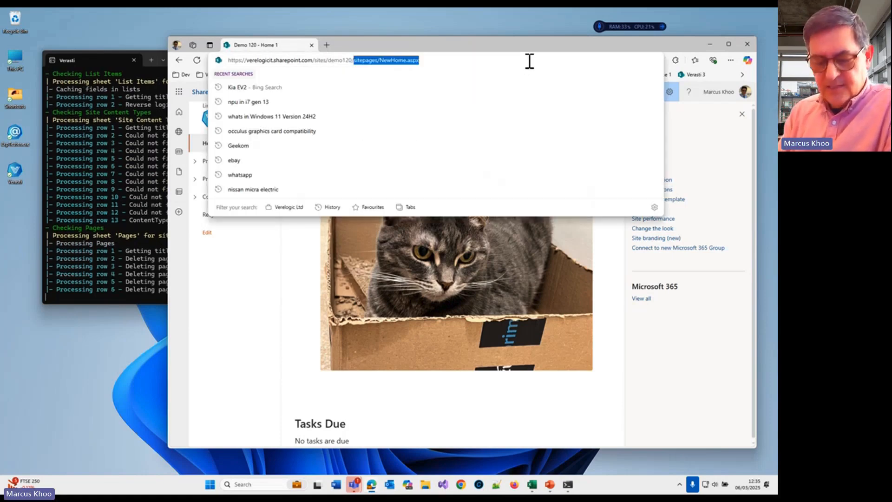
key(BackSpace)
key(BackSpace)
key(Return)
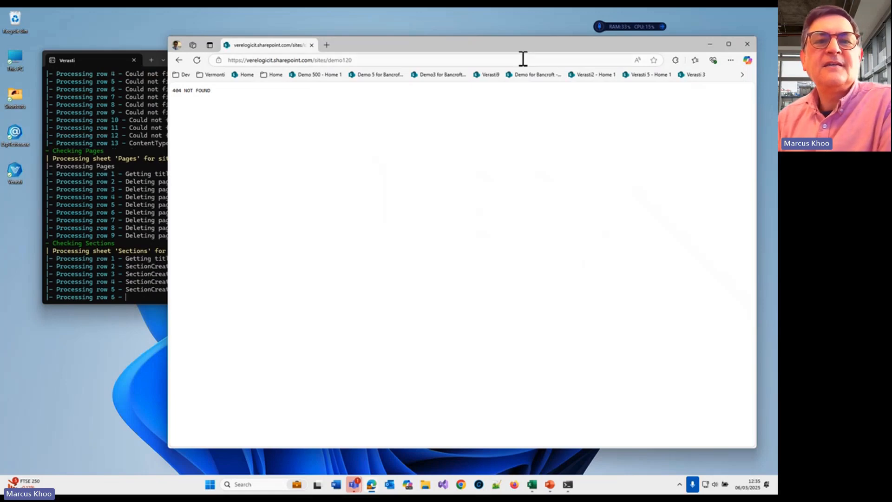
click(521, 59)
click(521, 60)
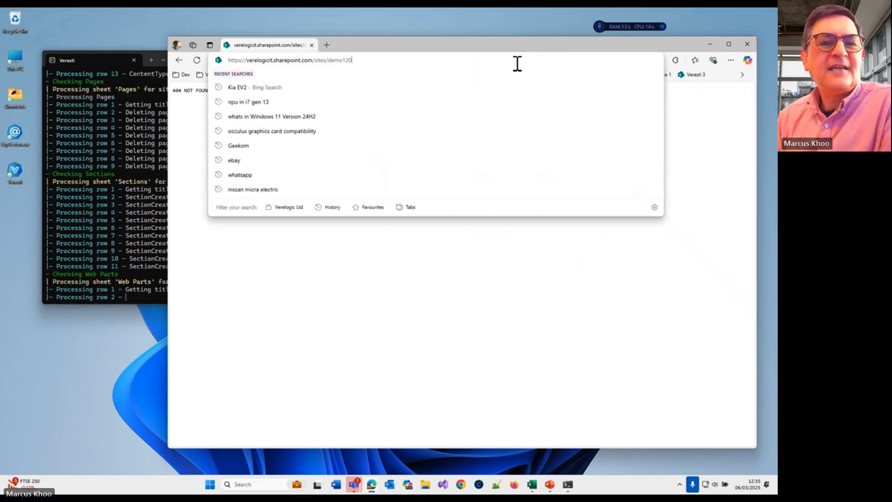
drag(527, 41, 562, 62)
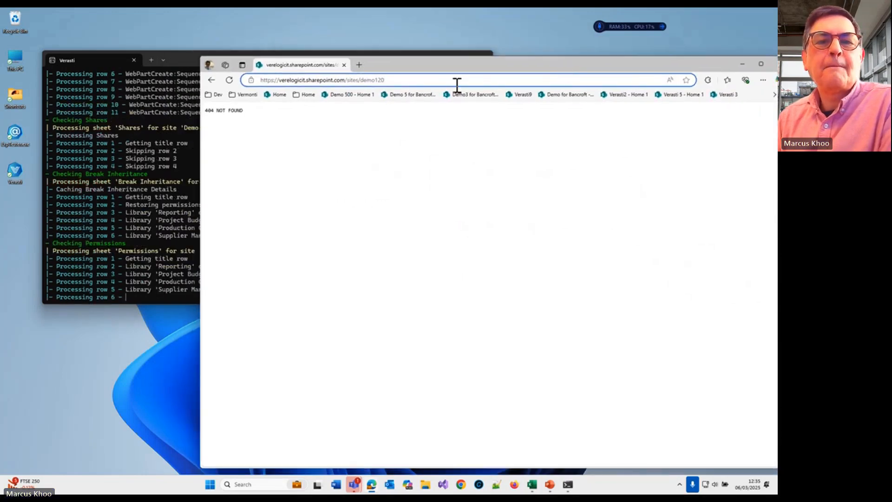
click(210, 80)
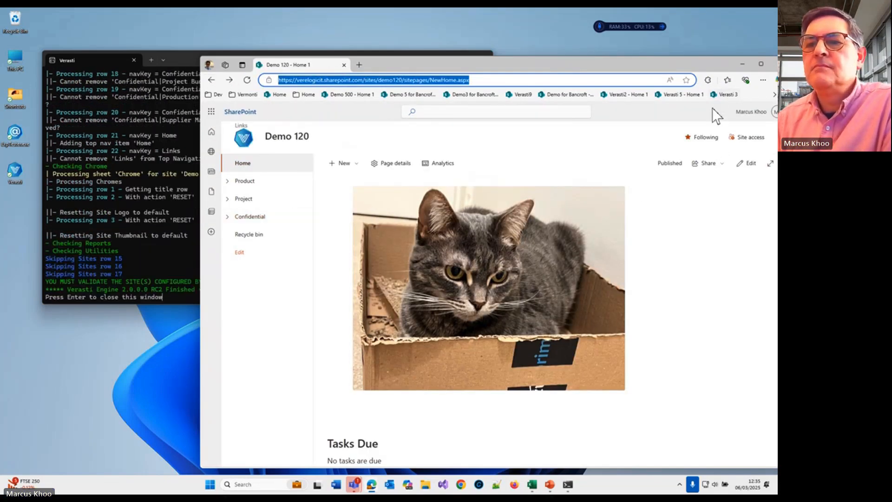
Step: Reposition the Edge window and reload the Demo 120 site home page through the site logo
drag(708, 67, 616, 52)
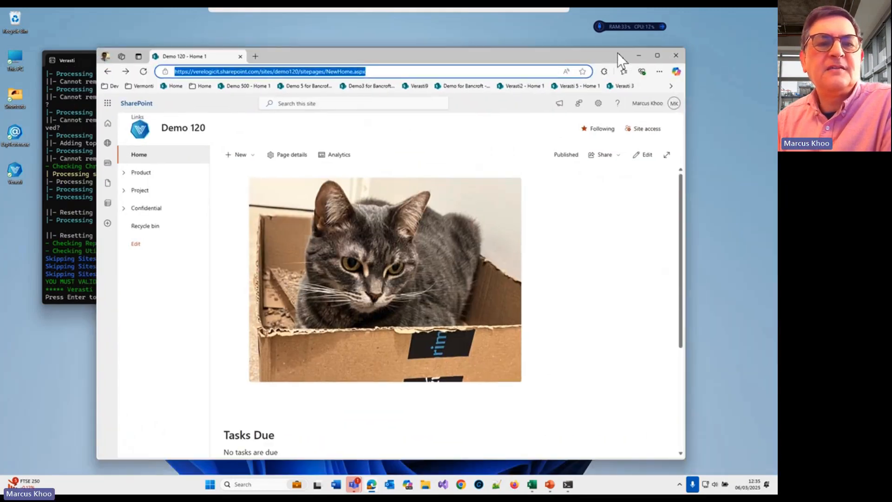
click(158, 122)
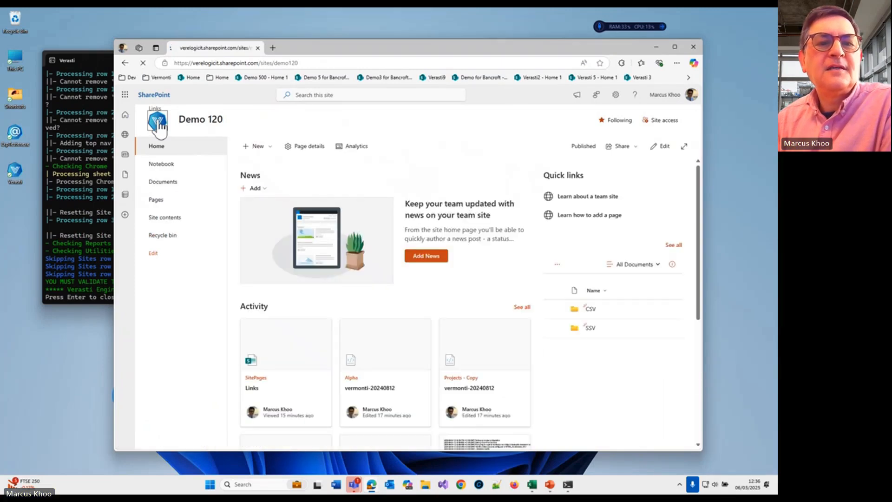
click(160, 123)
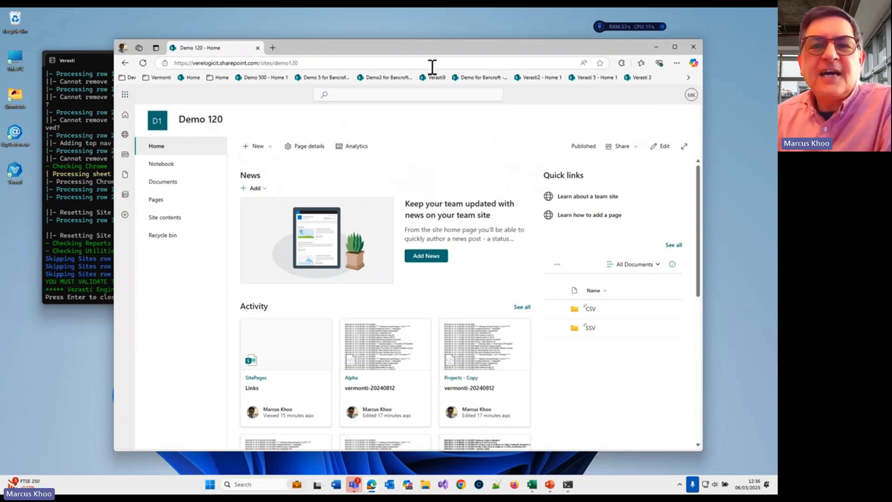
Step: Open the site contents of Demo 120 to review the remaining libraries and apps
drag(341, 48, 336, 44)
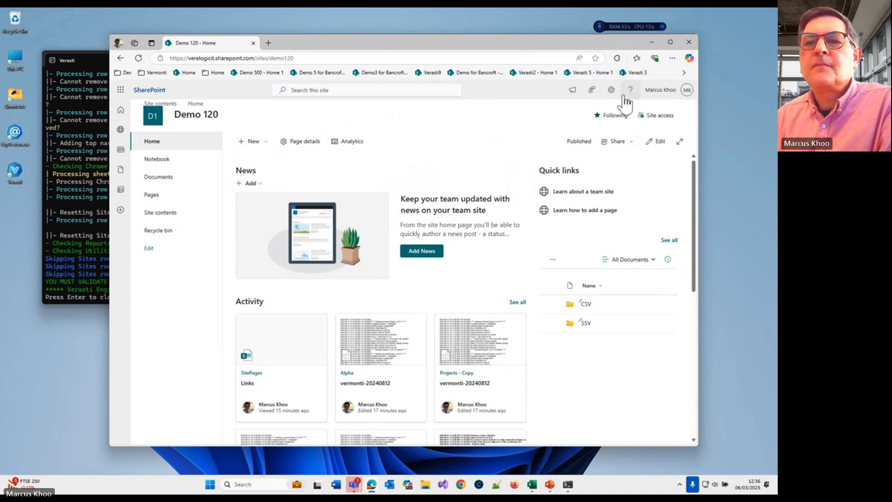
click(611, 95)
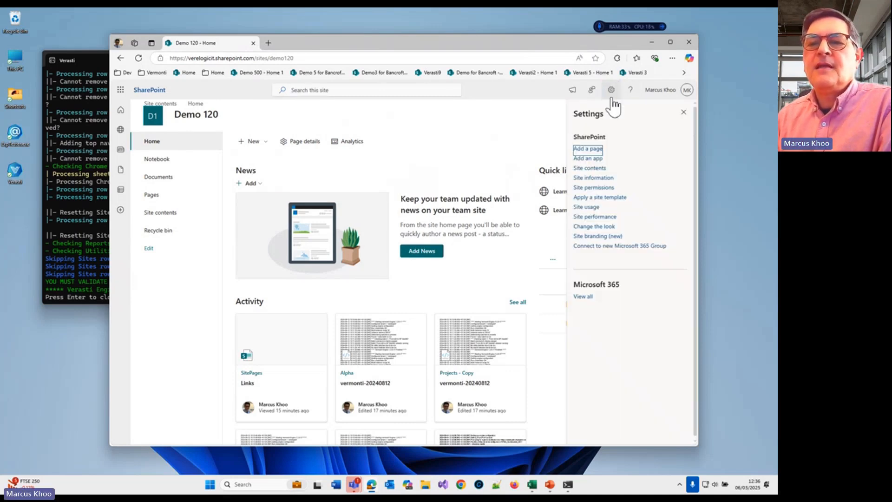
click(589, 169)
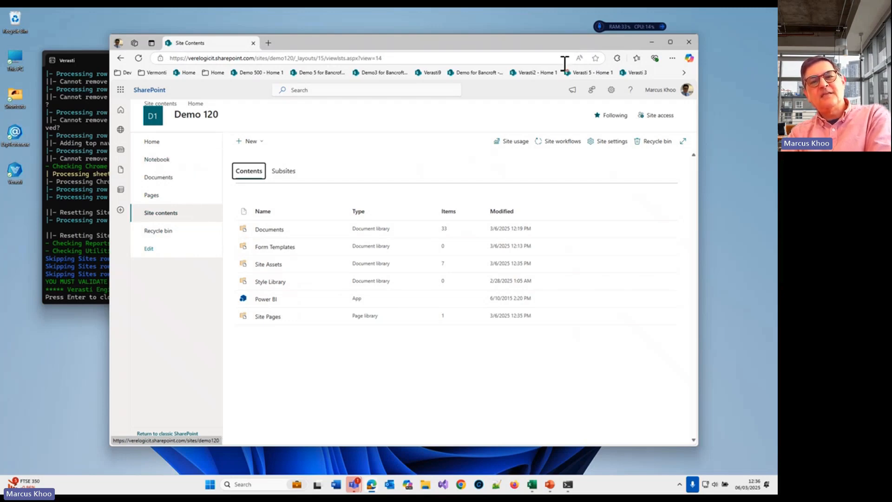
Step: Minimize Edge, close the finished Verasti console, and exit the slide show to PowerPoint's editing view
click(651, 41)
drag(450, 60, 480, 97)
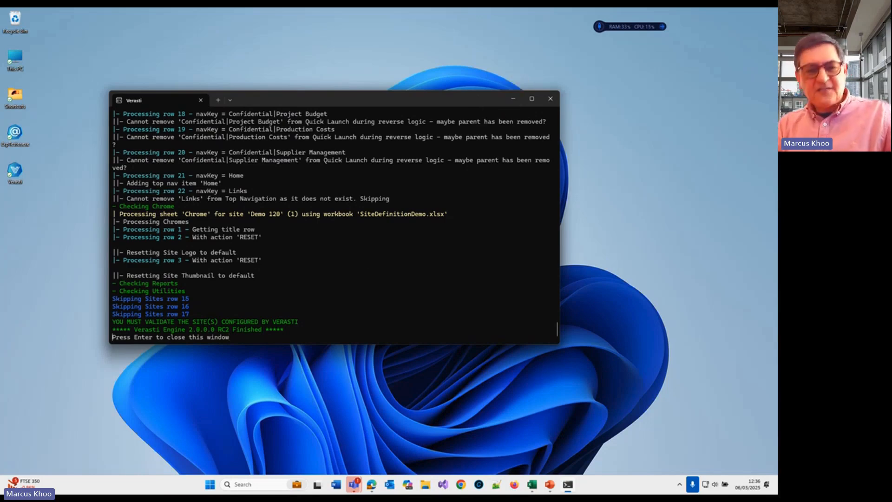
key(Return)
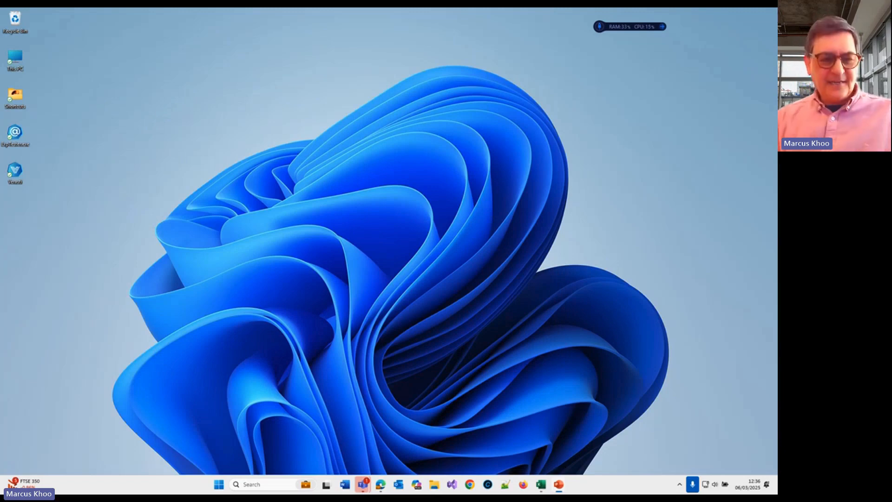
key(Escape)
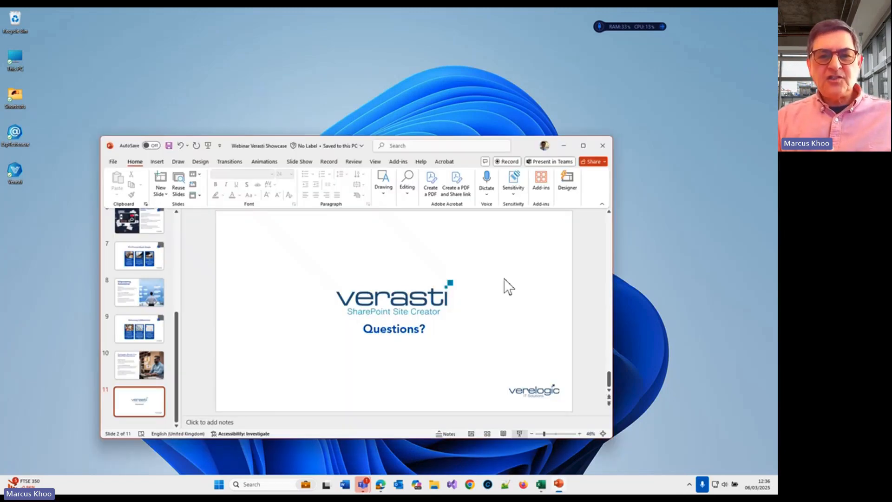